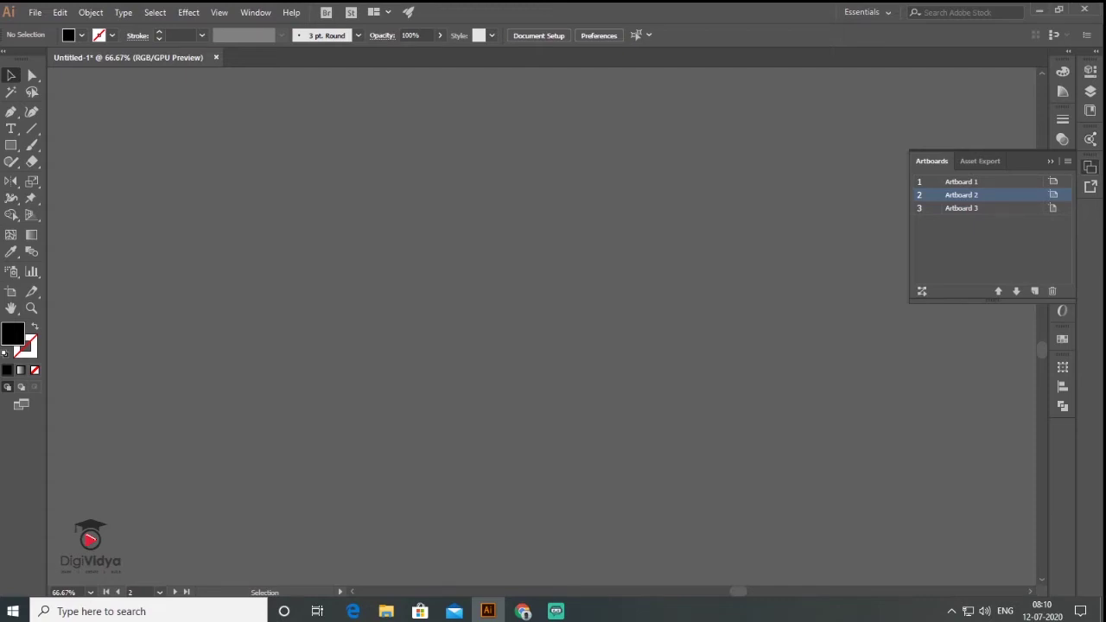
Collapse the Artboards panel so only the empty canvas shows
click(1051, 161)
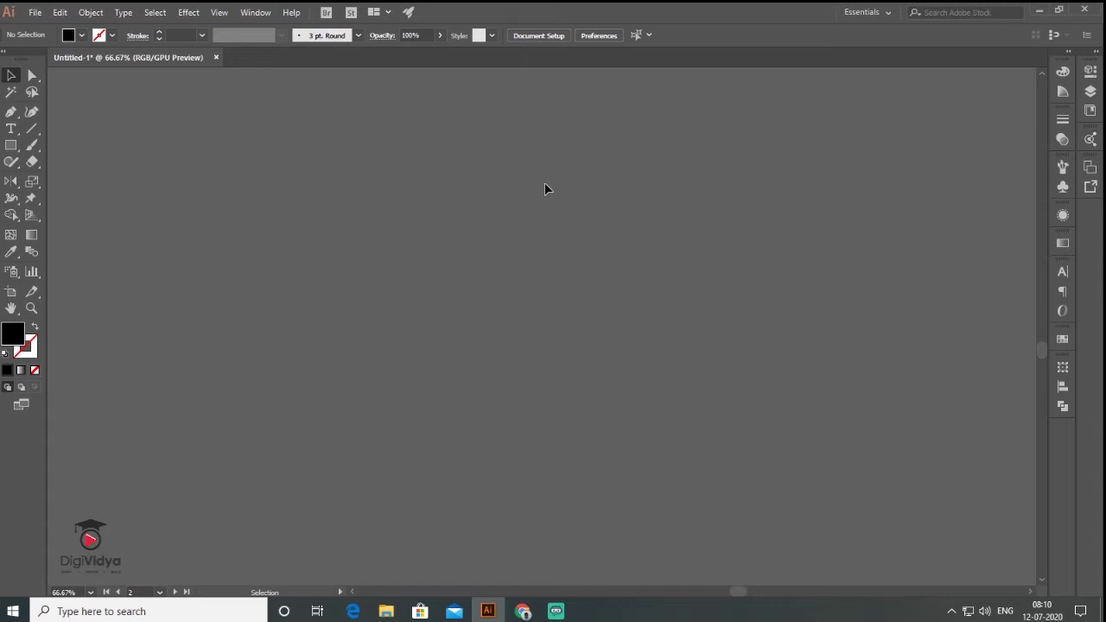
Create a new 600 × 300 px document and centre its blank artboard in view
click(36, 12)
click(52, 28)
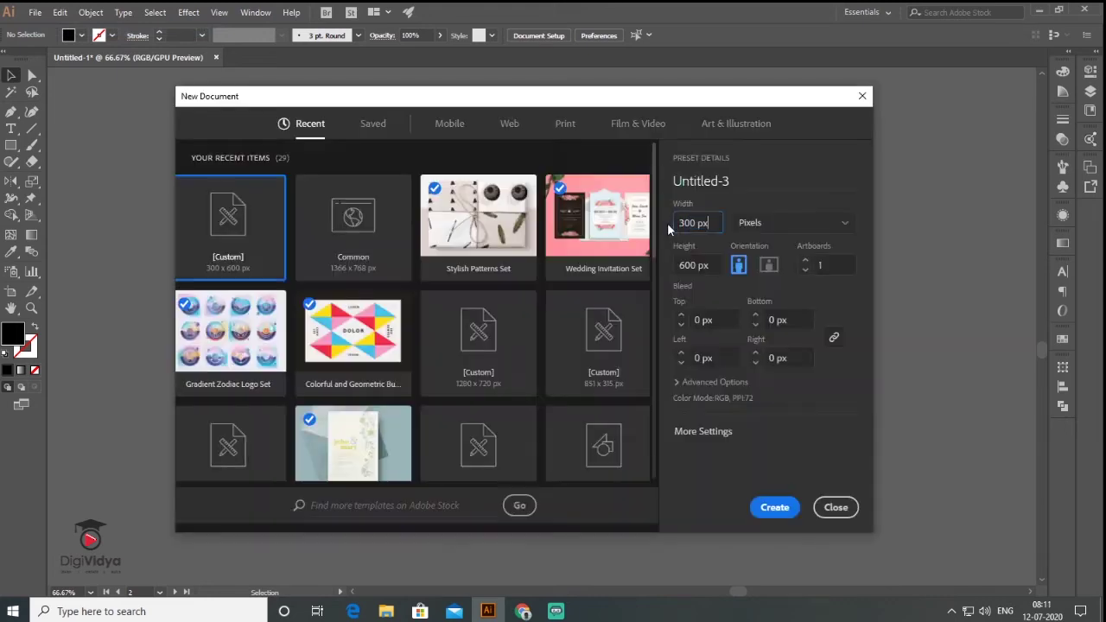
text(600)
key(Tab)
text(30)
key(Return)
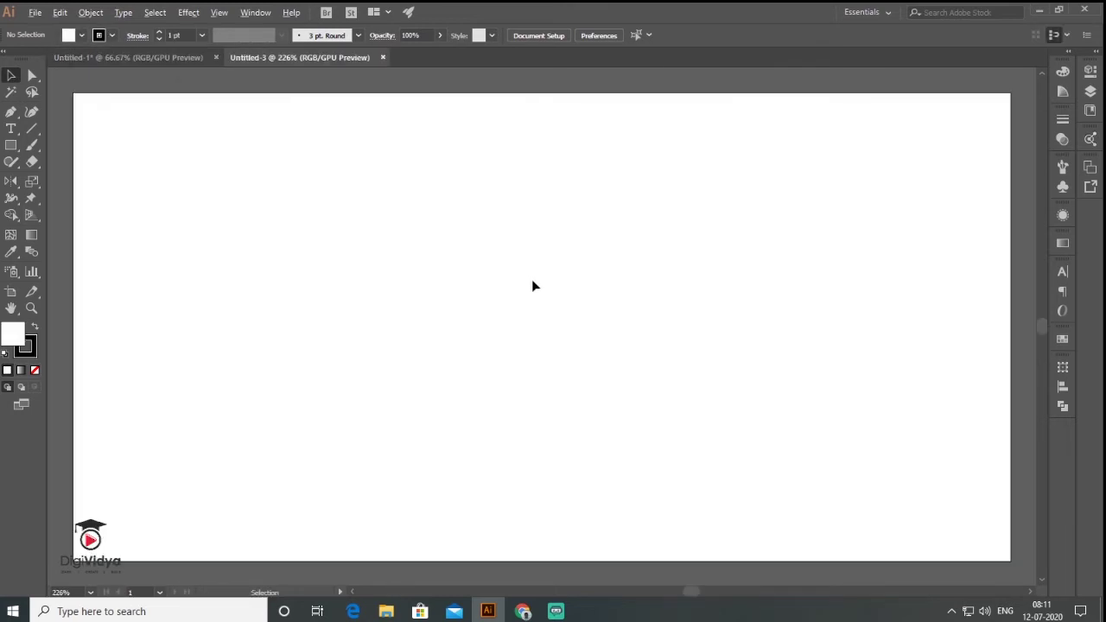
scroll(533, 294, up, 1)
scroll(533, 295, up, 1)
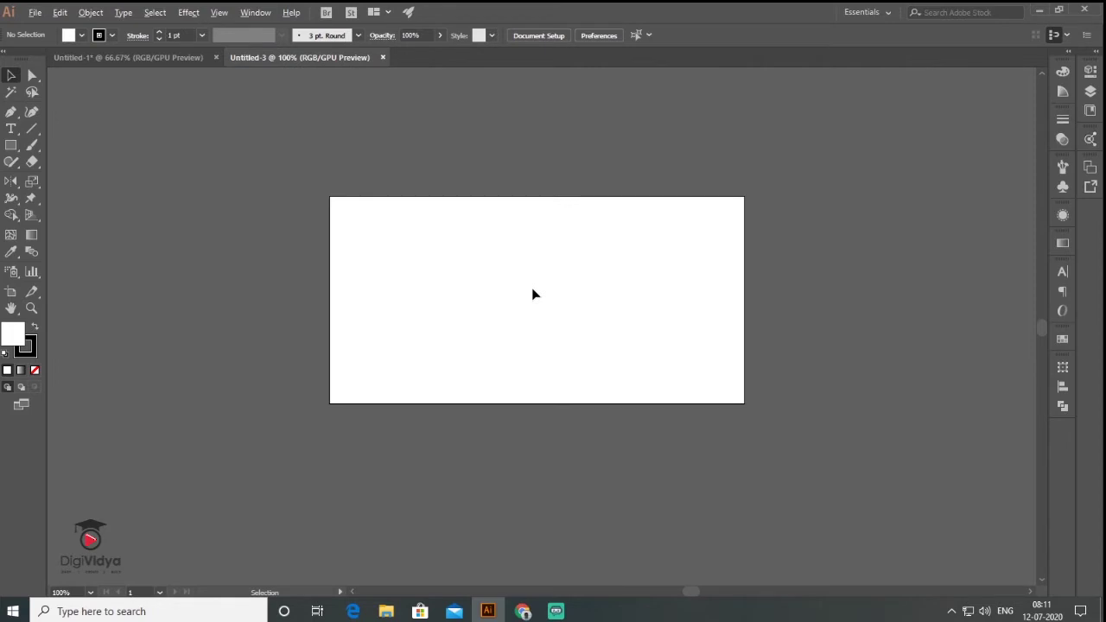
drag(533, 295, 506, 250)
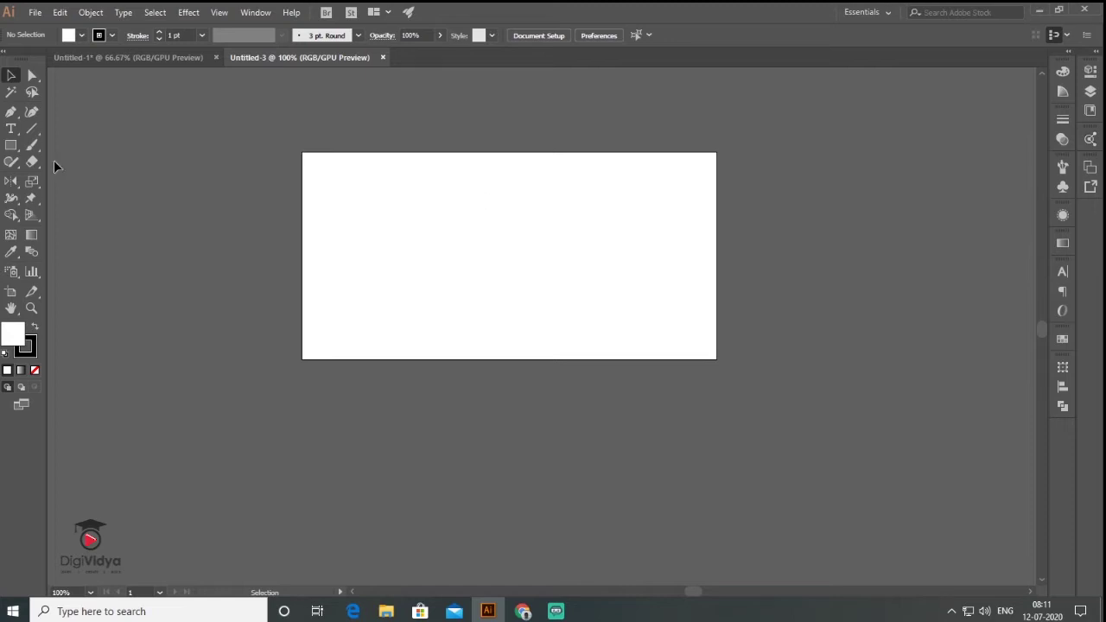
Draw a hexagon at the artboard centre with the Polygon tool and rotate it 30°
click(10, 146)
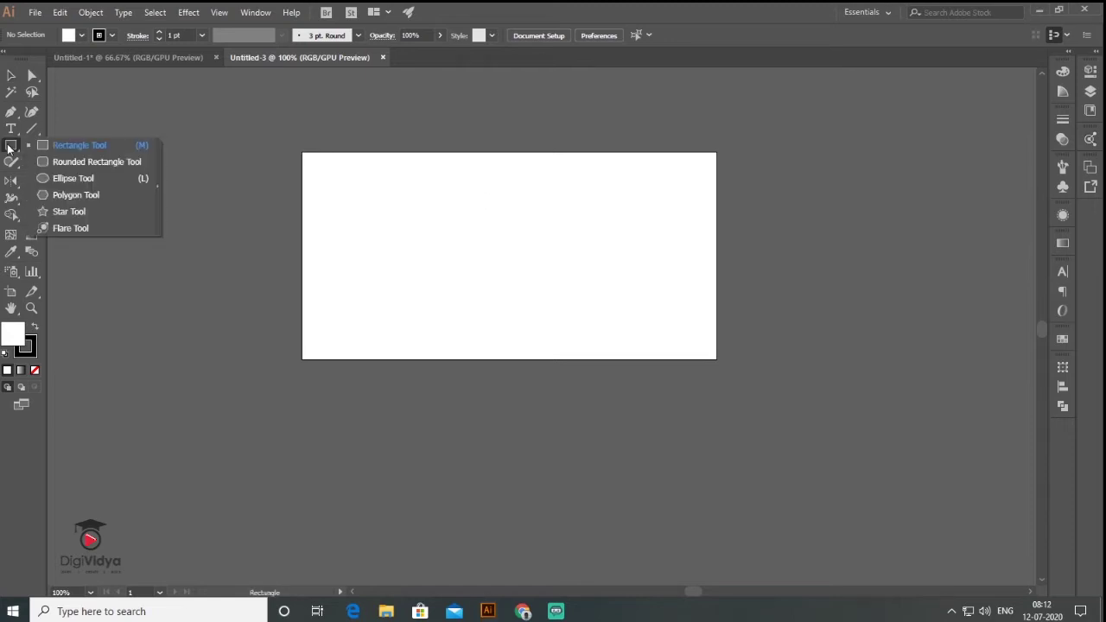
click(93, 194)
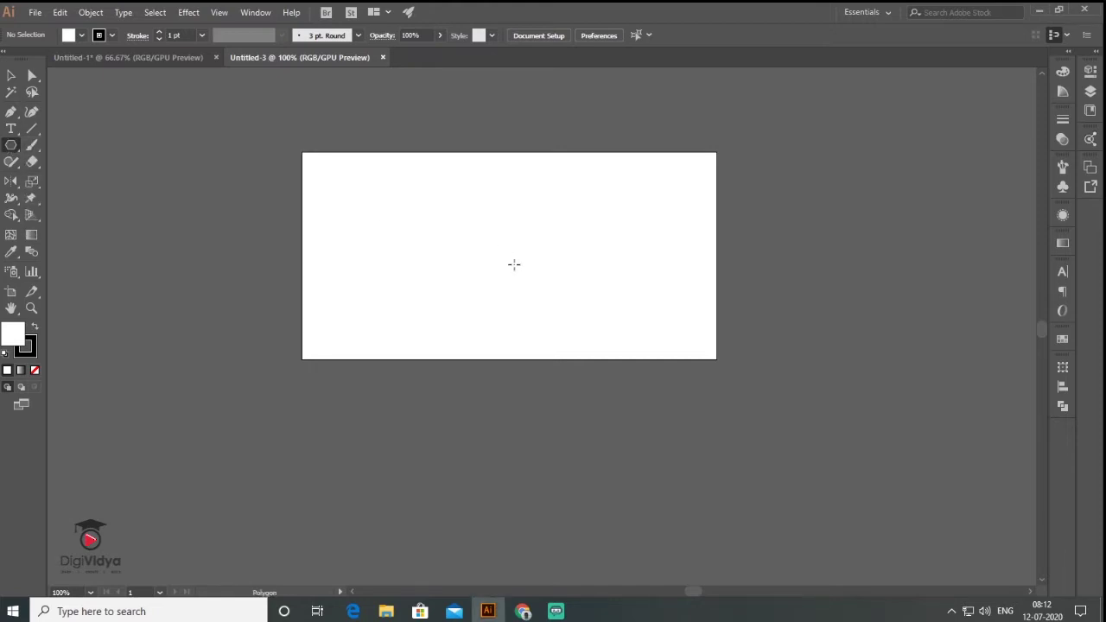
drag(509, 255, 551, 287)
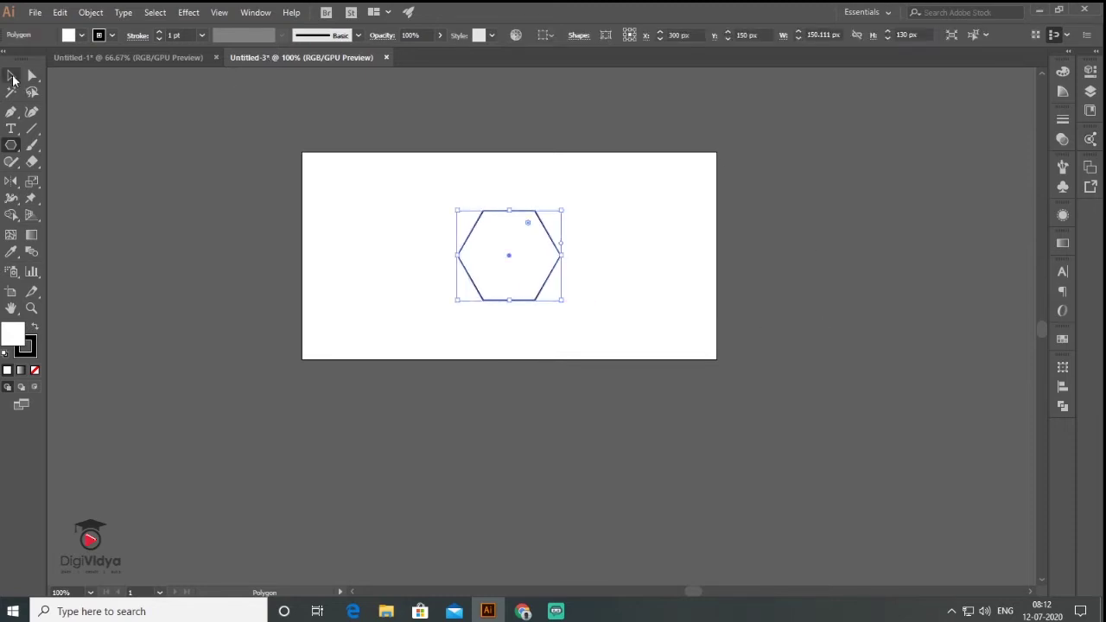
click(11, 76)
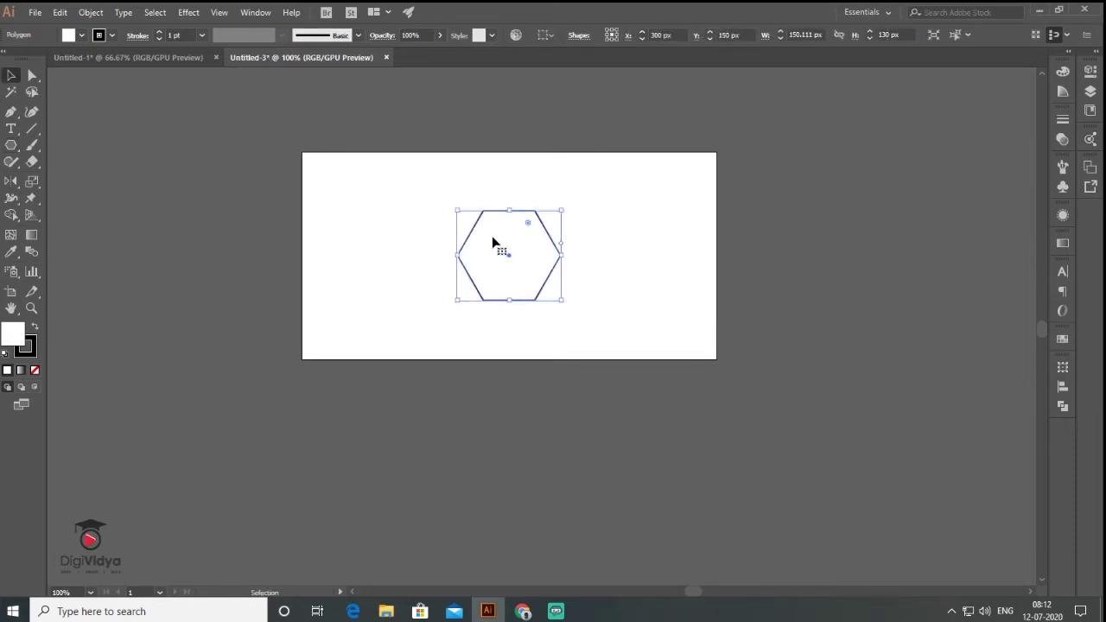
right_click(489, 227)
mouse_move(532, 430)
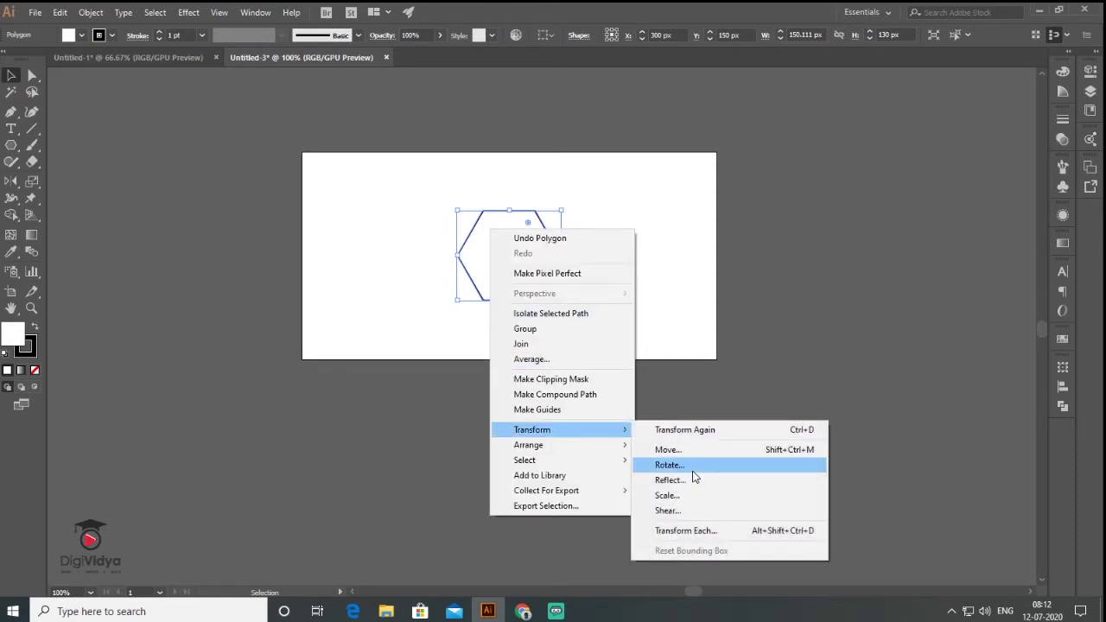
click(689, 467)
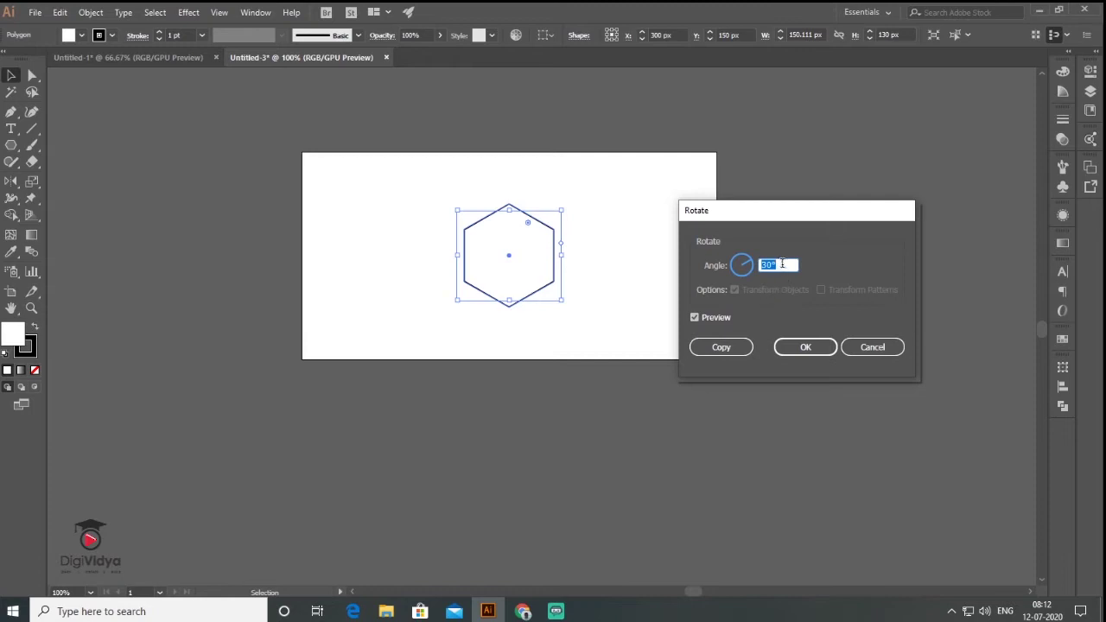
click(811, 347)
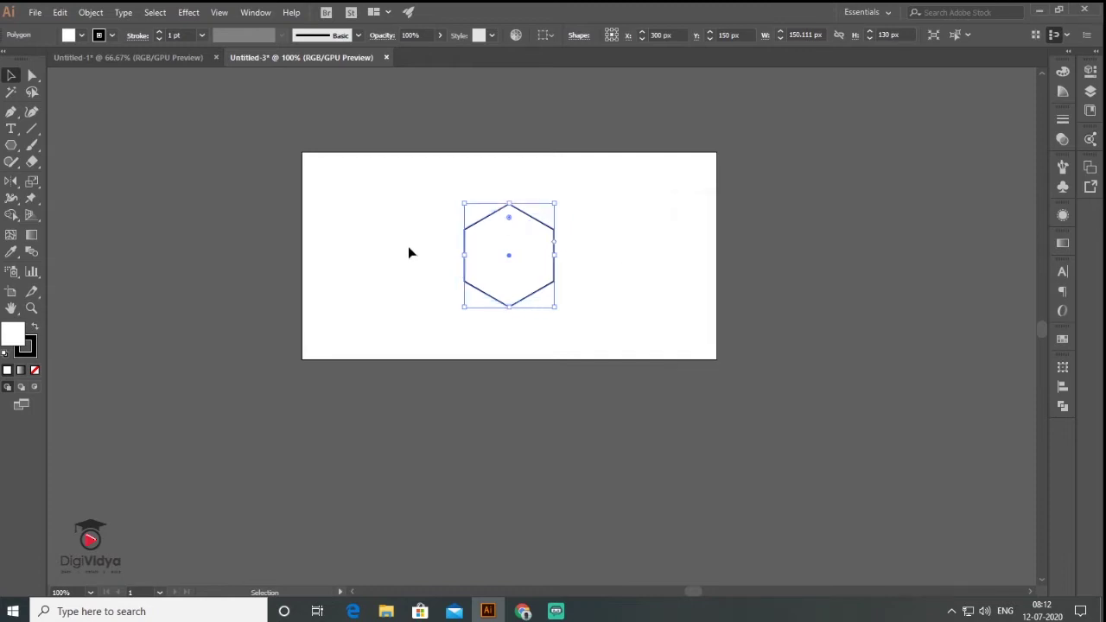
Set the hexagon's stroke weight to 8 pt and align the stroke to center
click(160, 32)
click(160, 32)
click(160, 32)
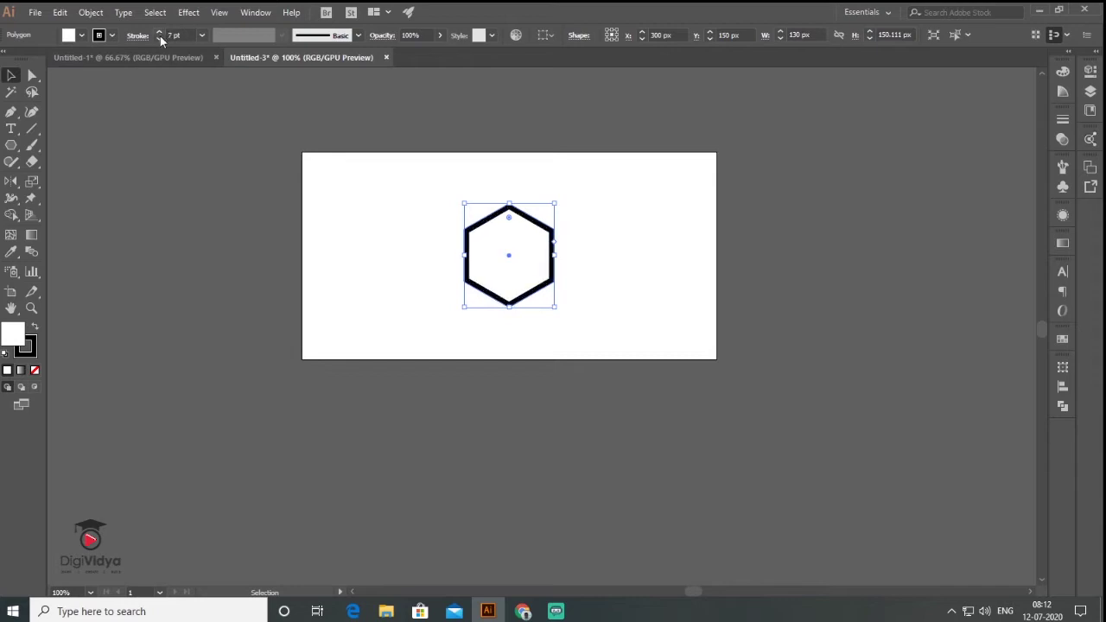
click(160, 32)
scroll(481, 242, up, 4)
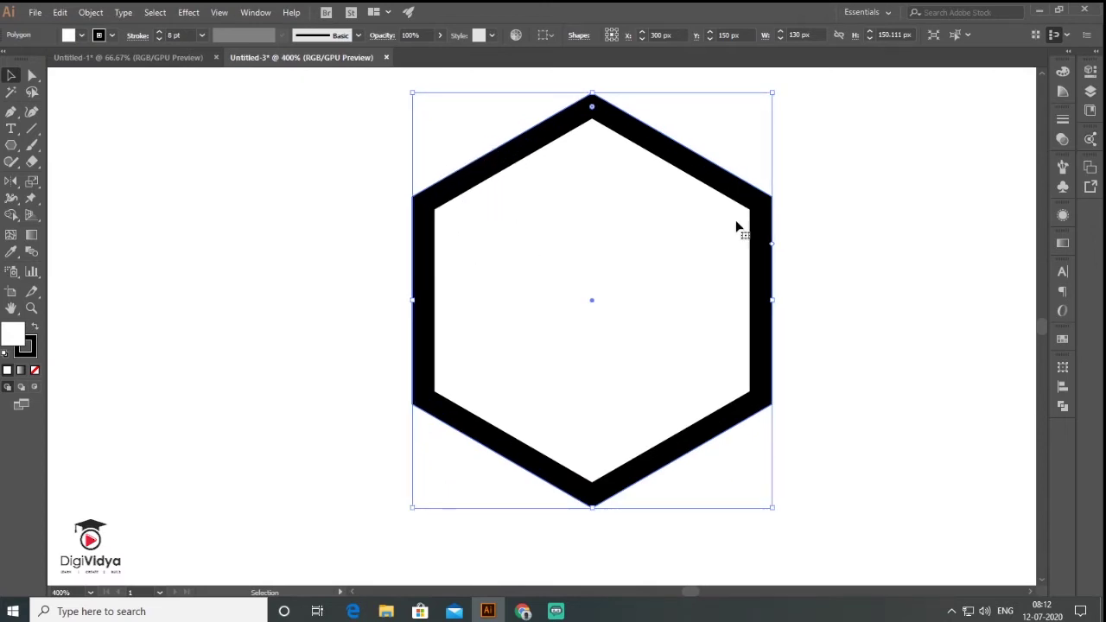
click(1063, 119)
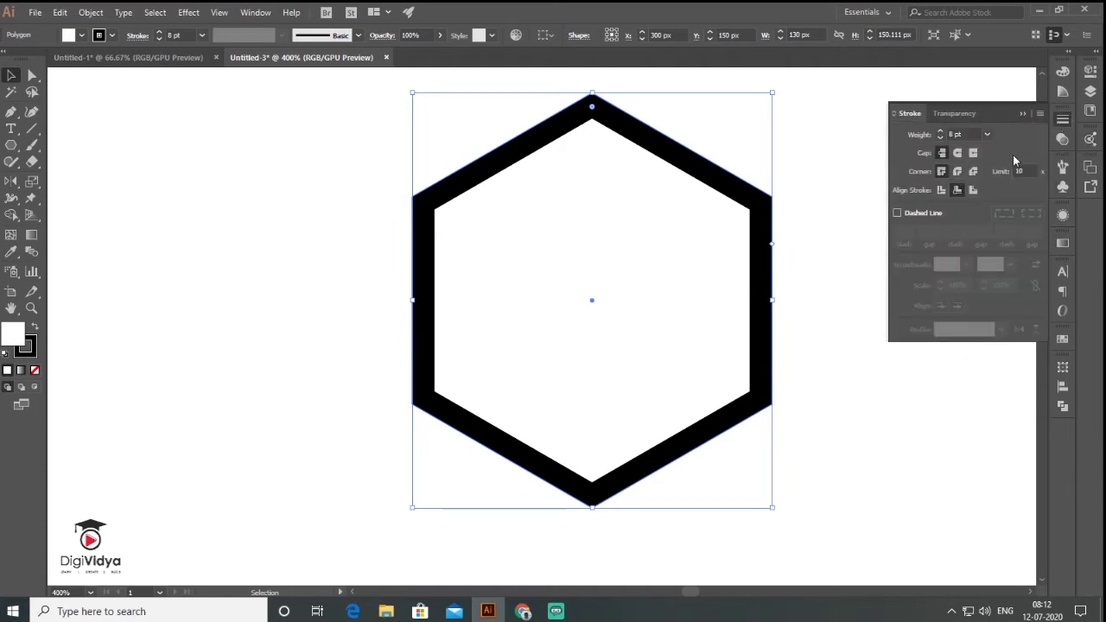
click(943, 190)
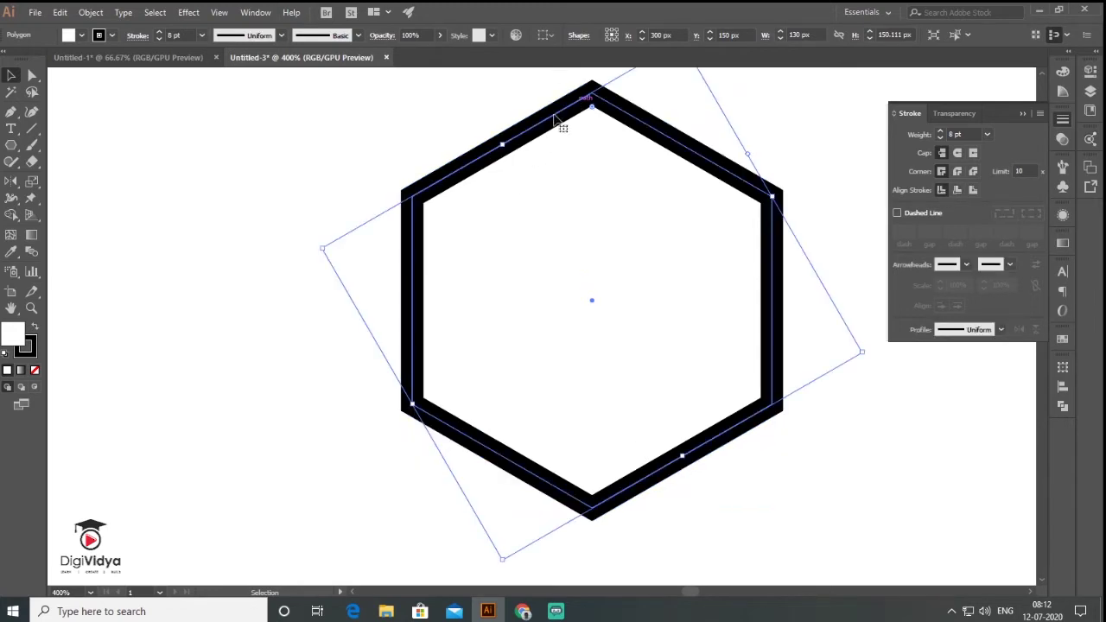
click(749, 499)
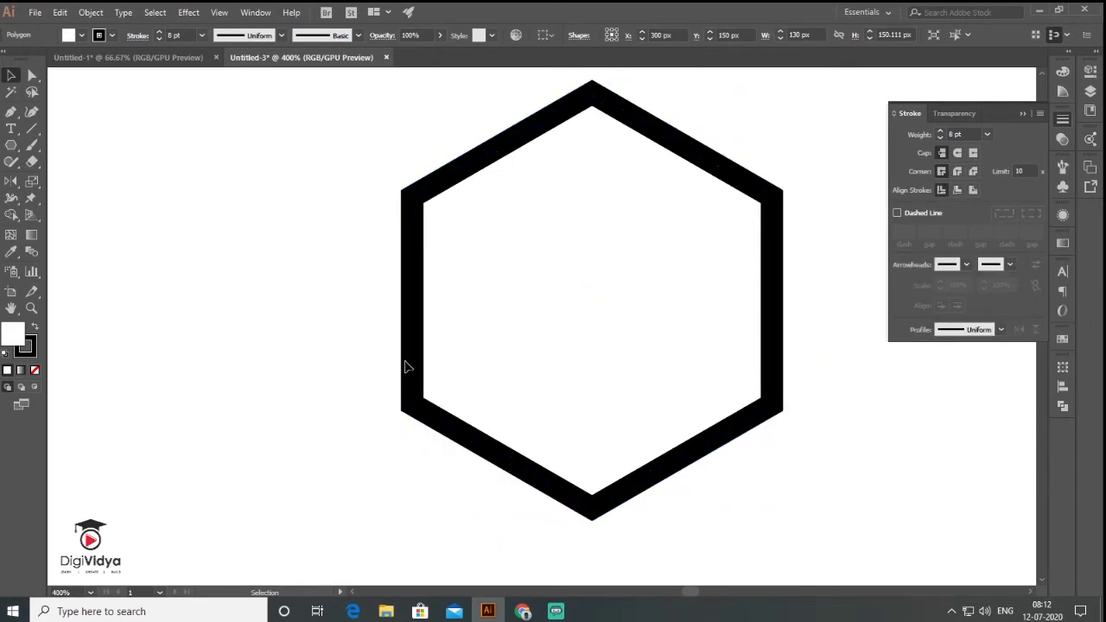
scroll(412, 354, down, 2)
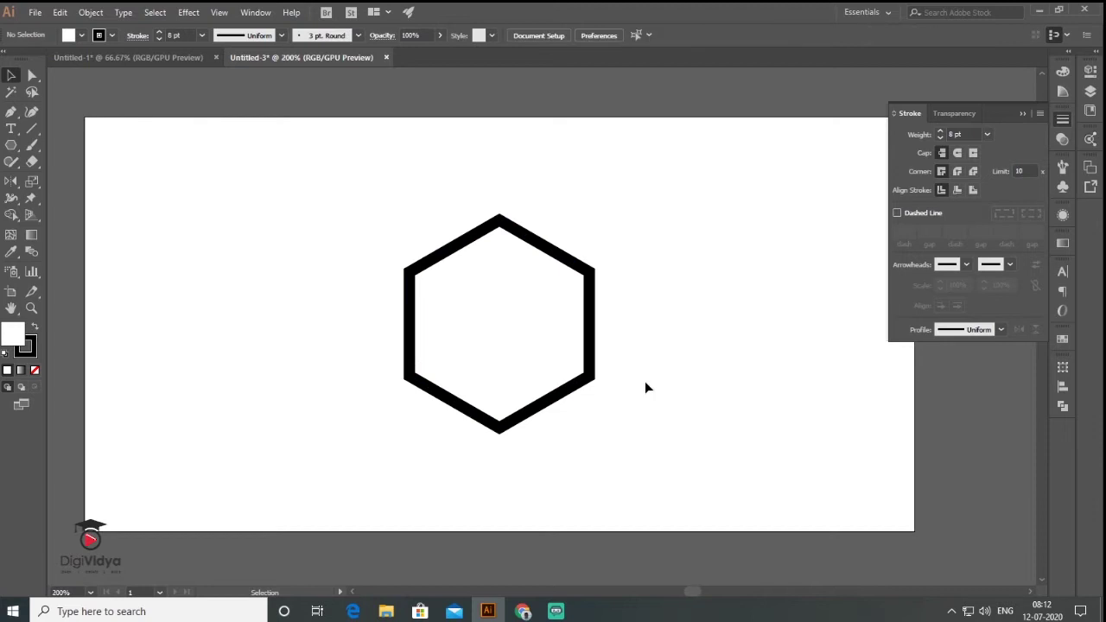
Toggle Snap to Pixel, then draw a horizontal line across the upper corners and a vertical line from the apex
click(31, 127)
click(220, 13)
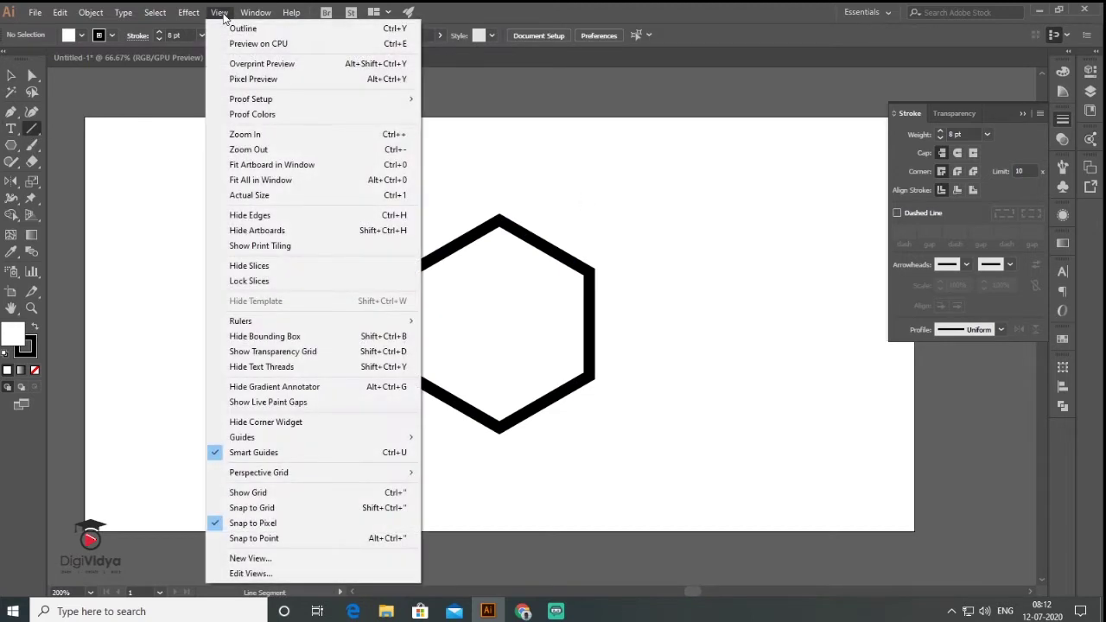
click(281, 527)
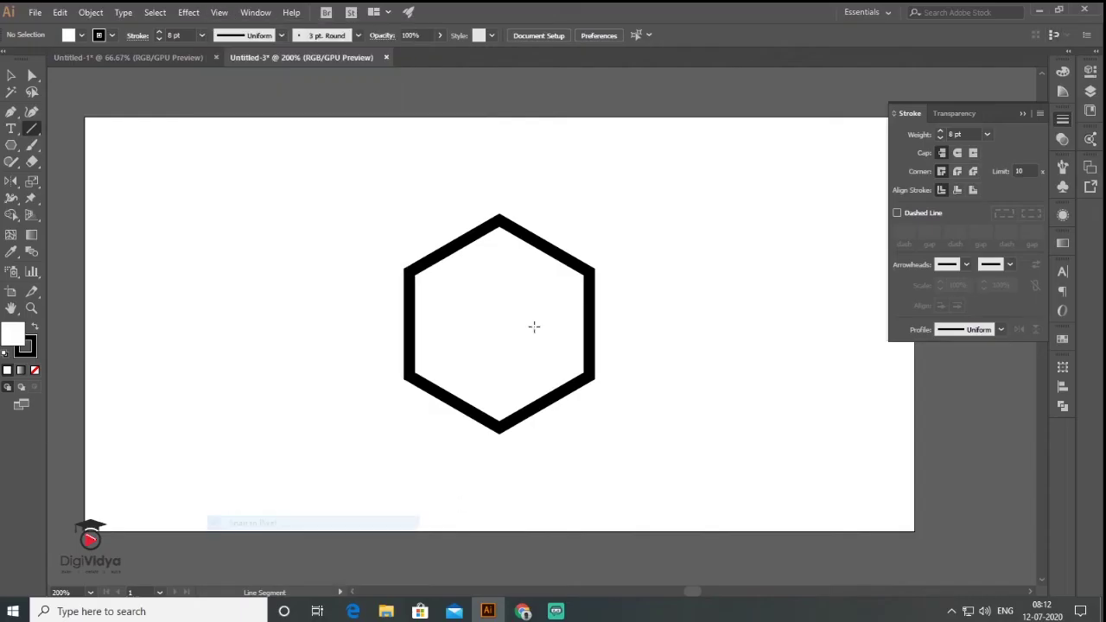
click(33, 129)
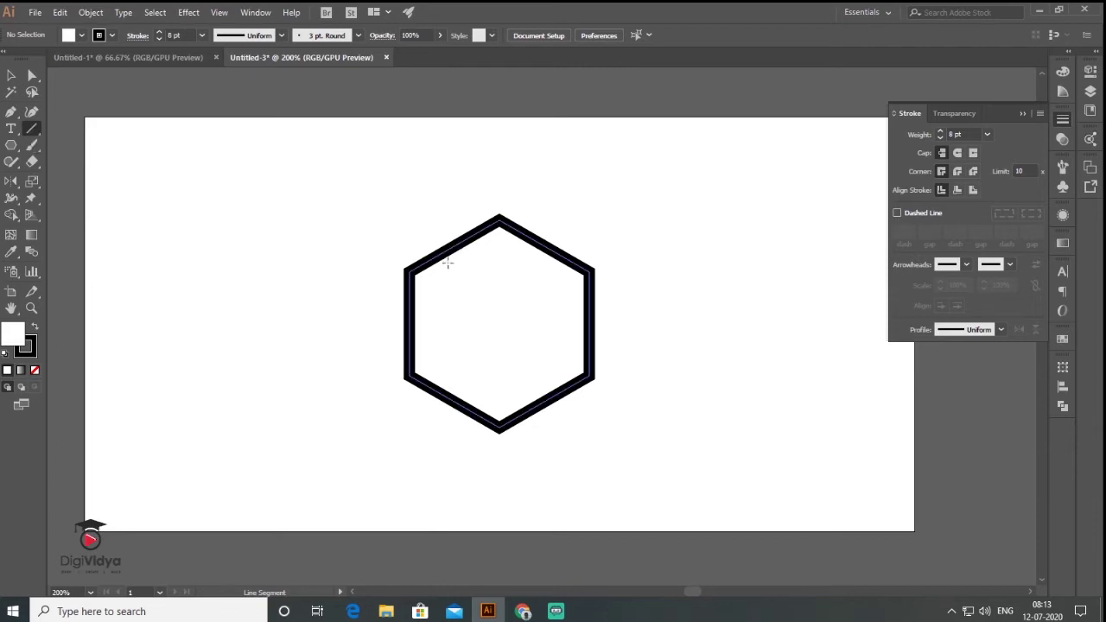
drag(427, 273, 590, 273)
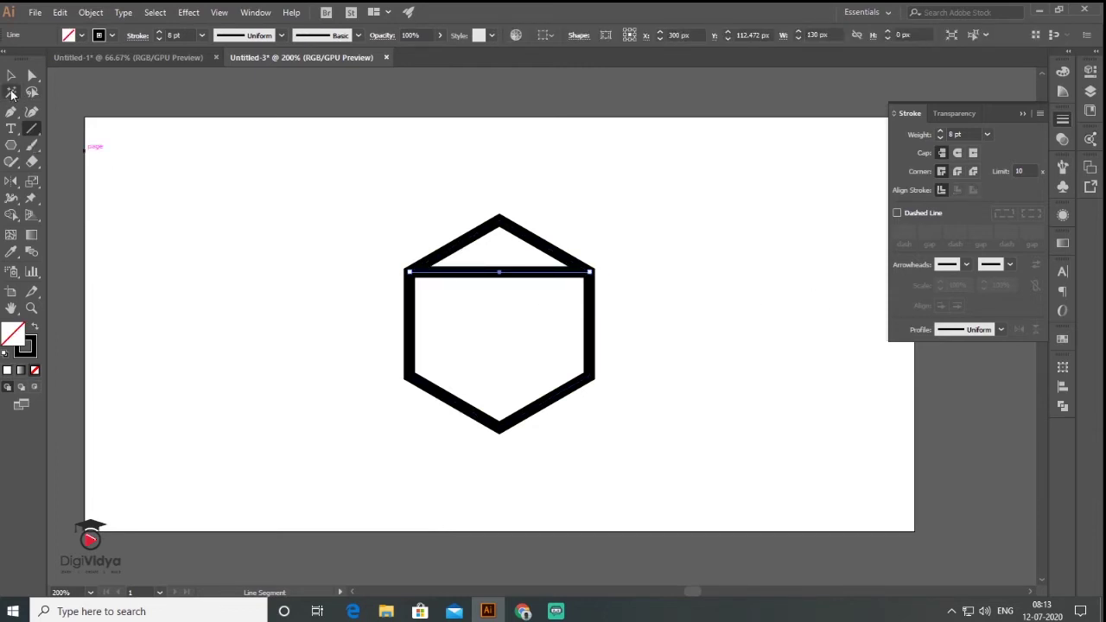
drag(499, 218, 499, 366)
Enlarge the whole hexagon figure and draw a loose horizontal line to its left
click(12, 76)
click(395, 328)
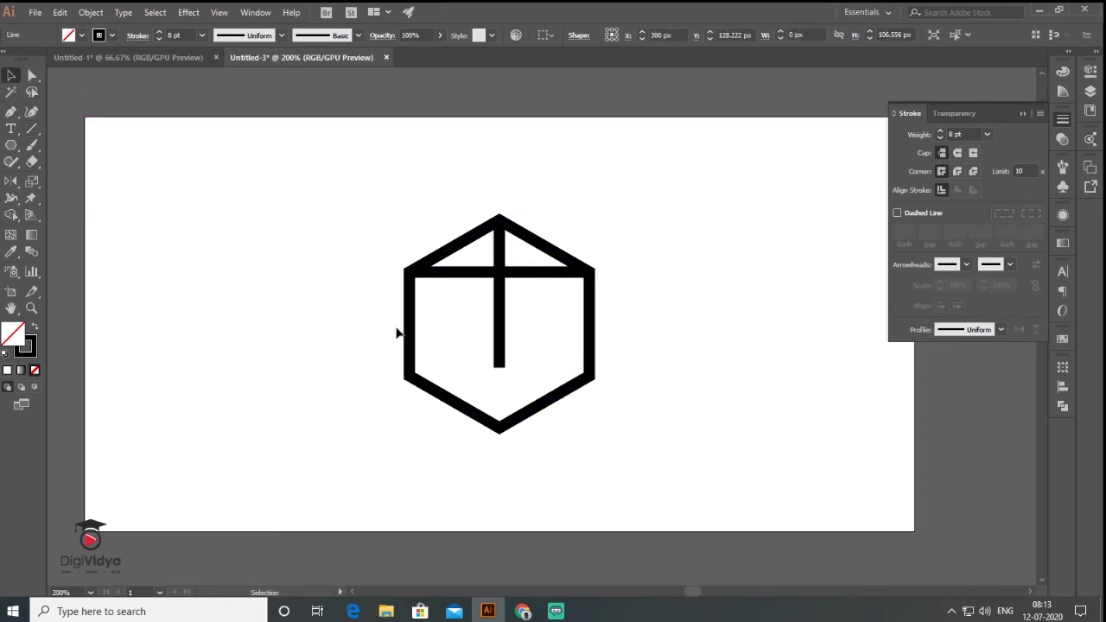
drag(371, 192, 637, 457)
drag(589, 427, 644, 480)
click(697, 426)
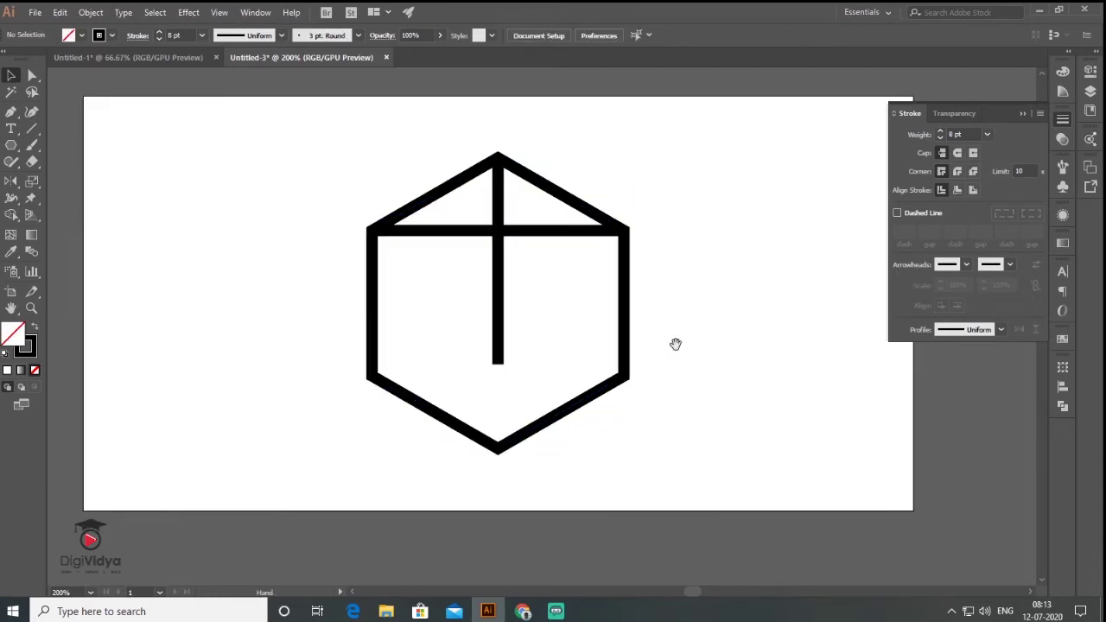
click(32, 128)
drag(166, 237, 330, 237)
Rotate the loose horizontal line by 30° using Transform > Rotate
key(v)
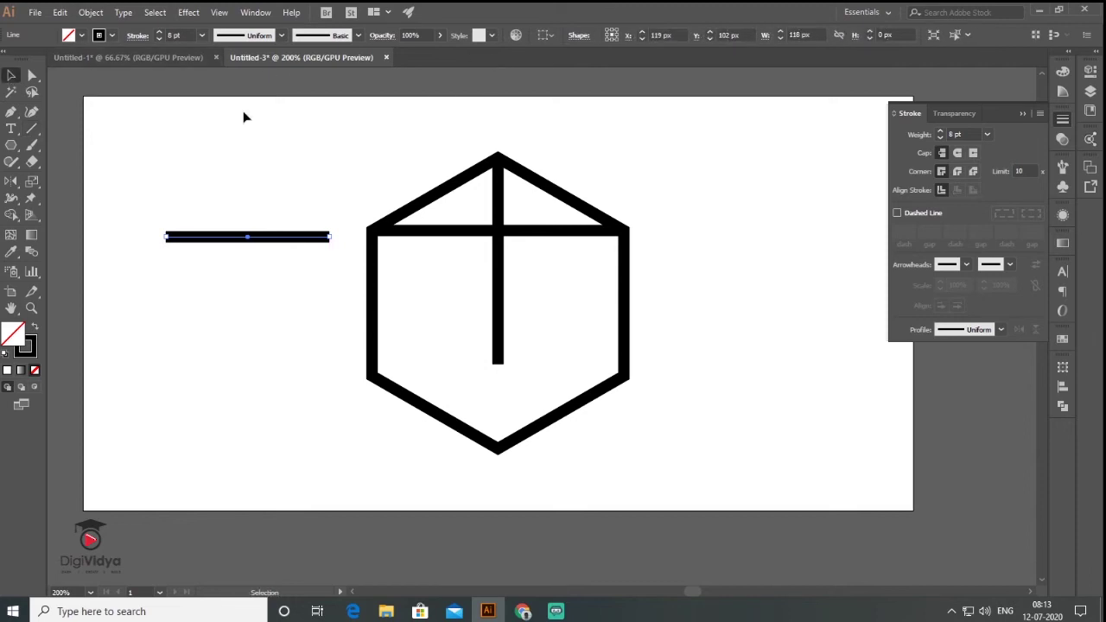
right_click(229, 241)
mouse_move(270, 436)
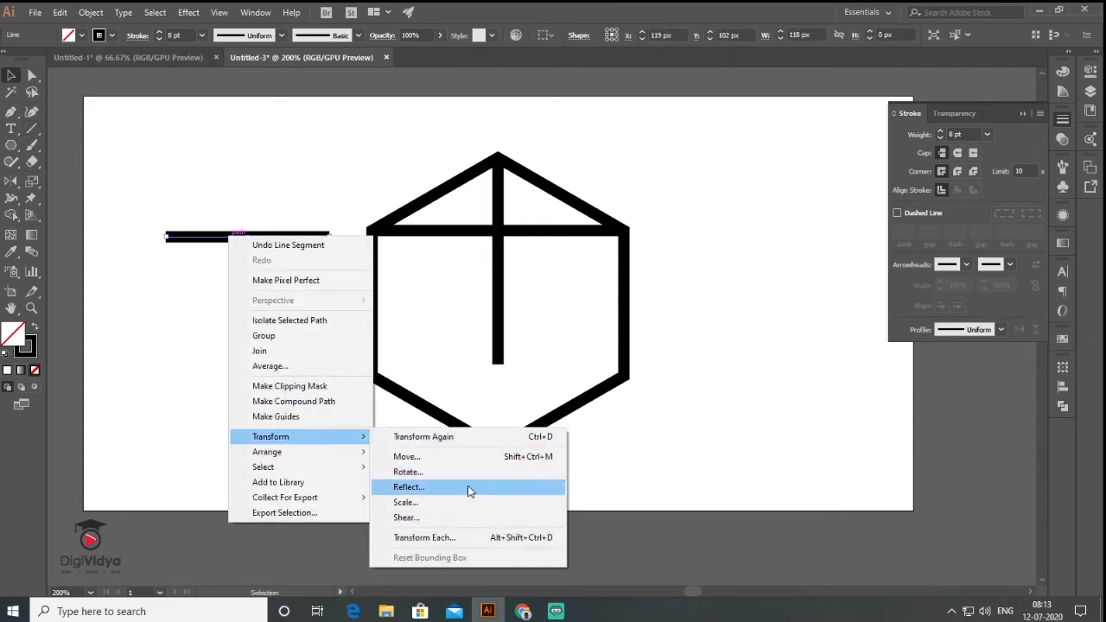
click(481, 473)
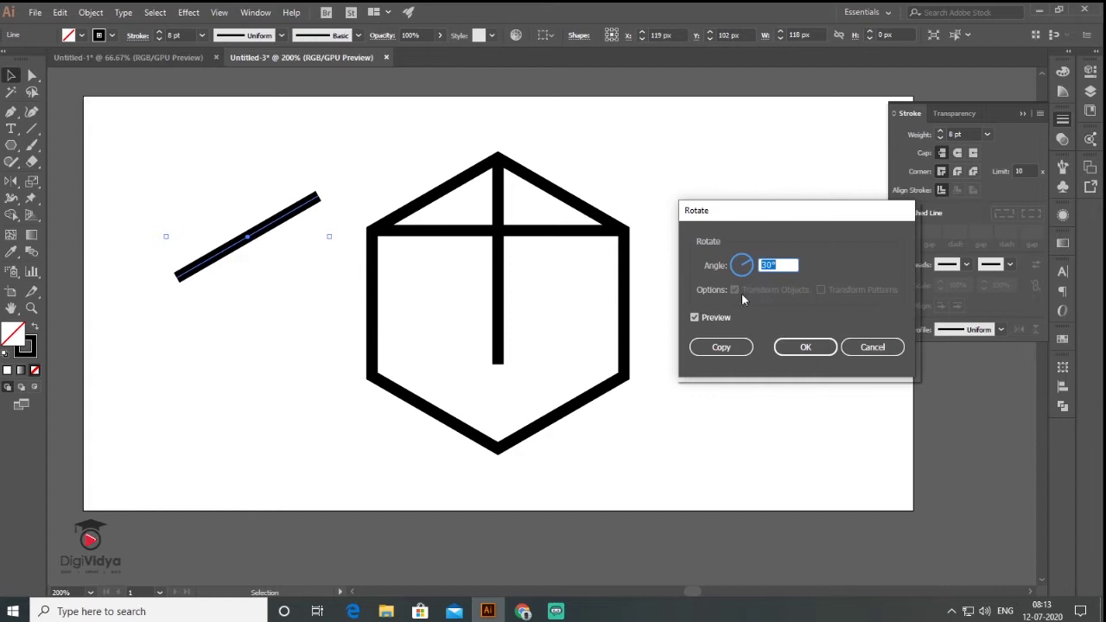
click(802, 348)
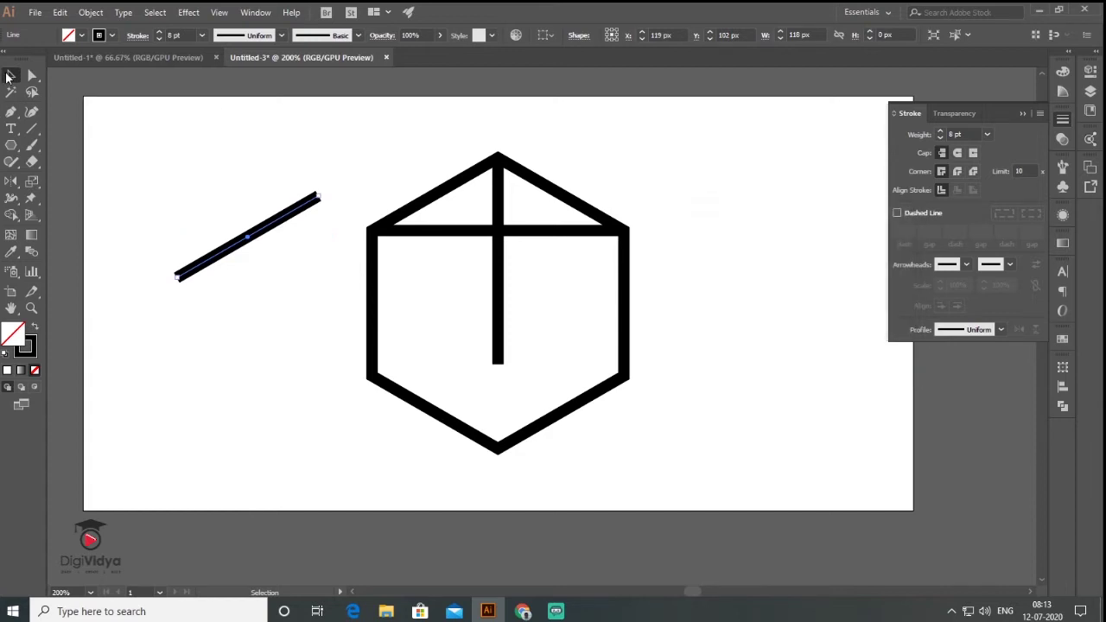
Move the tilted line onto the hexagon's left half and duplicate it into three parallel stripes
mouse_move(180, 277)
mouse_down()
mouse_move(359, 316)
mouse_move(367, 304)
mouse_up()
alt+drag(440, 269, 449, 299)
key(ctrl+d)
click(275, 307)
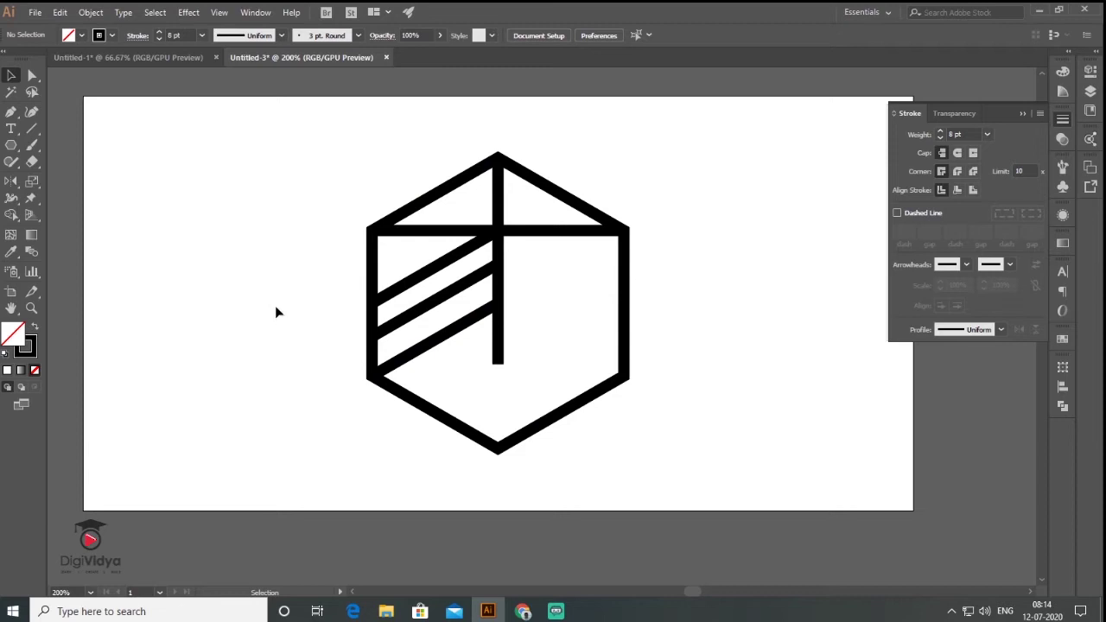
click(442, 266)
Copy the three stripes, reflect the copy vertically, and place it in the hexagon's right half
click(441, 269)
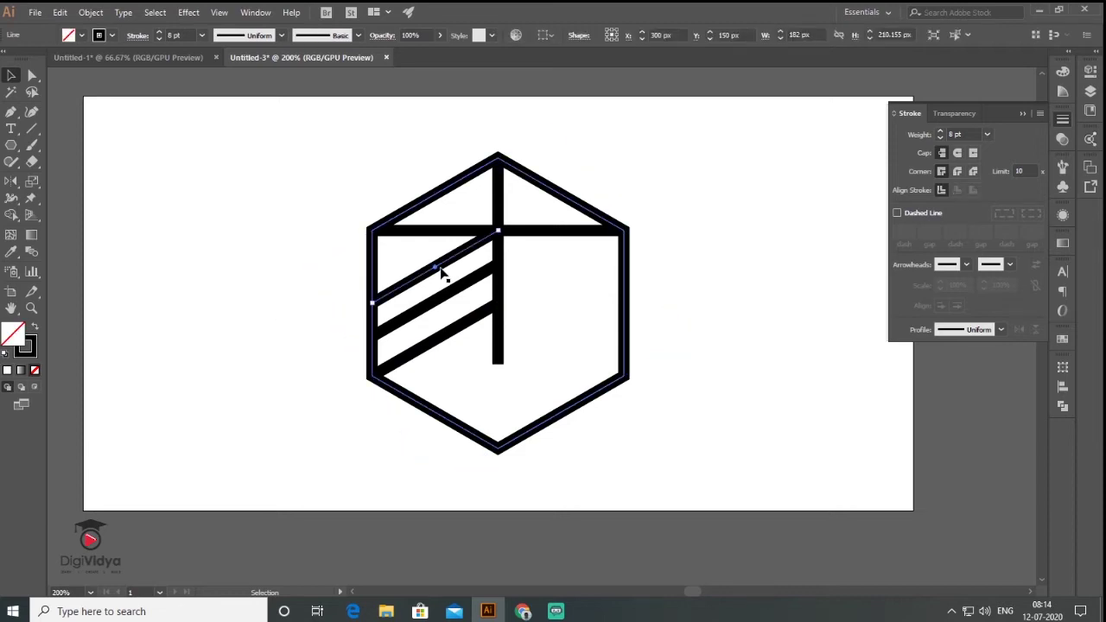
shift+click(459, 291)
shift+click(472, 321)
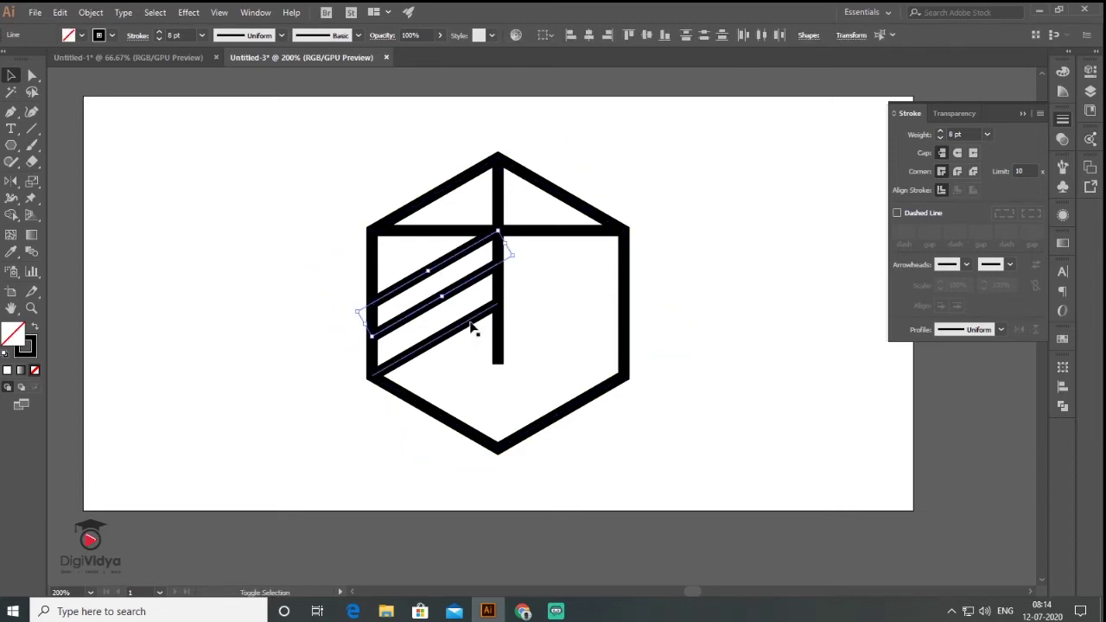
shift+click(471, 325)
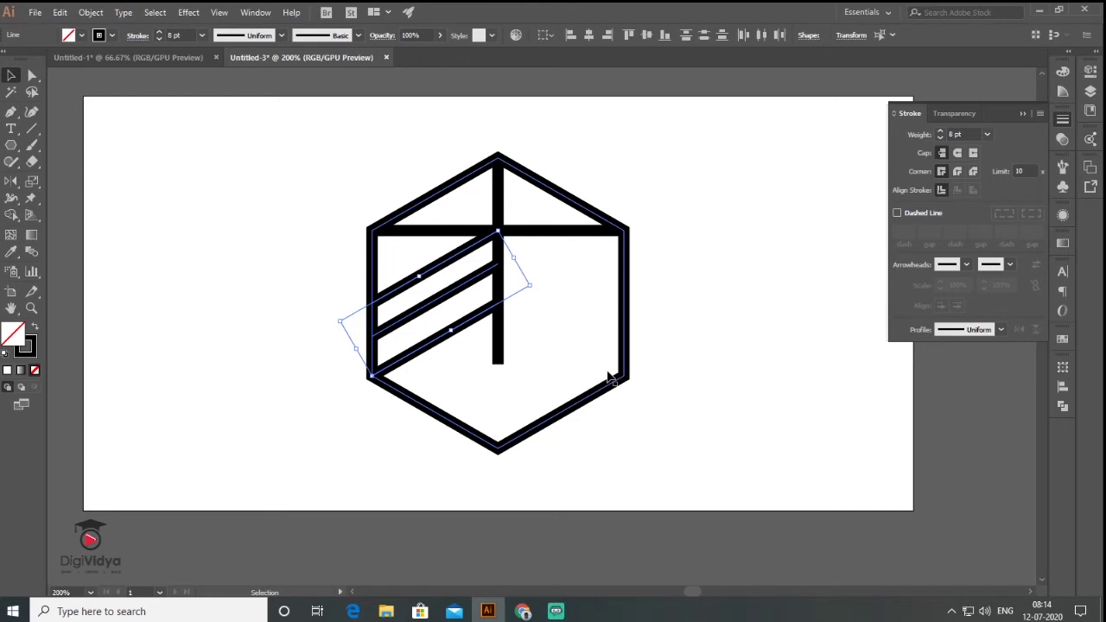
drag(395, 317, 275, 301)
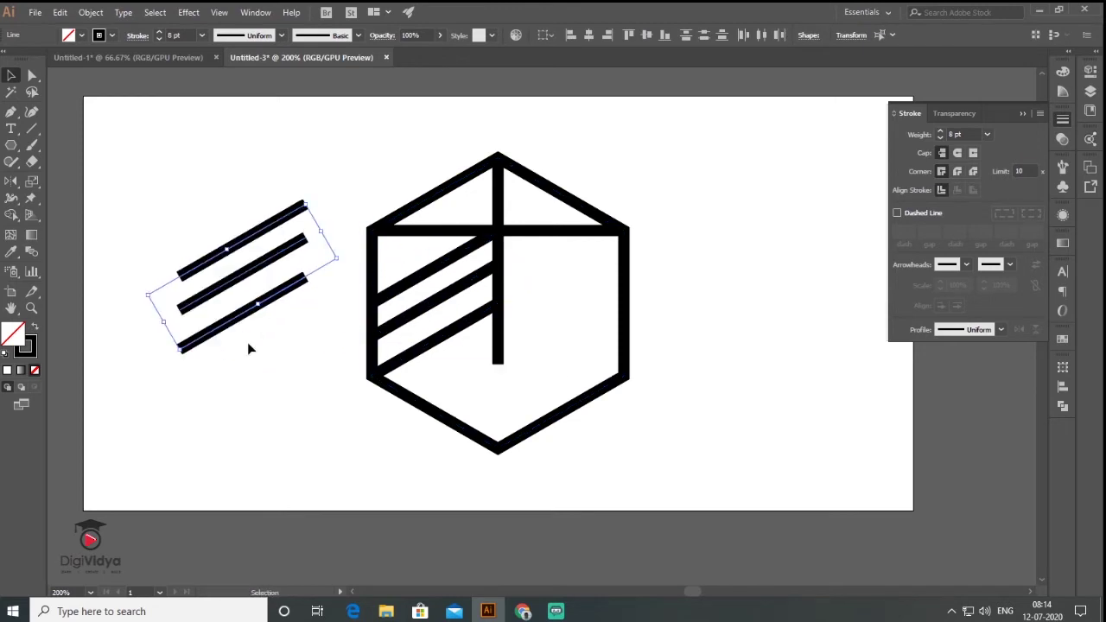
right_click(261, 267)
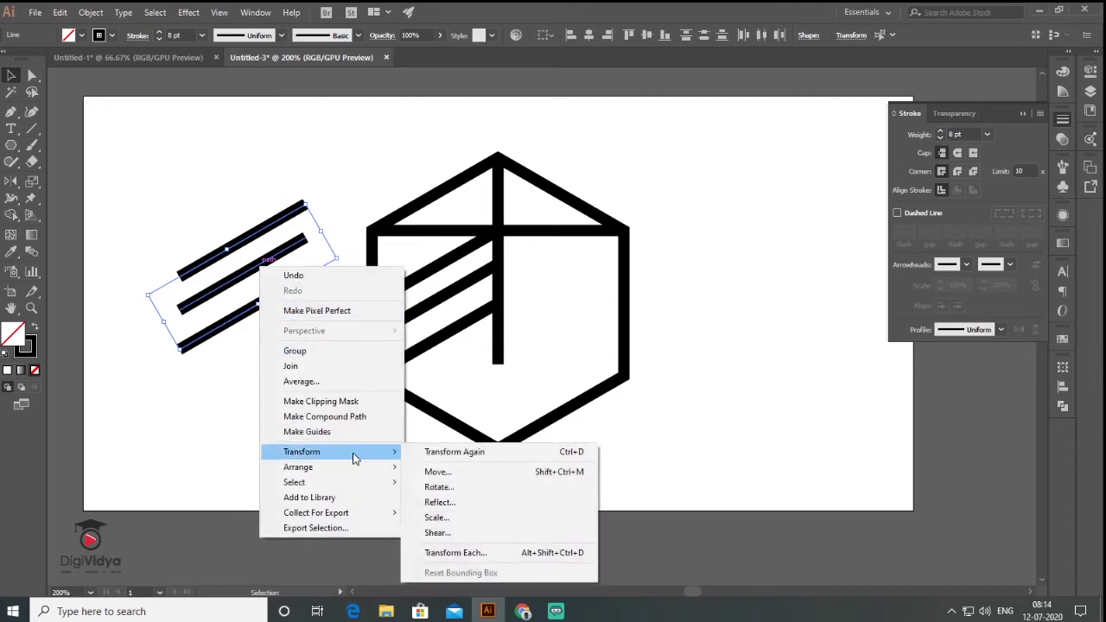
mouse_move(302, 452)
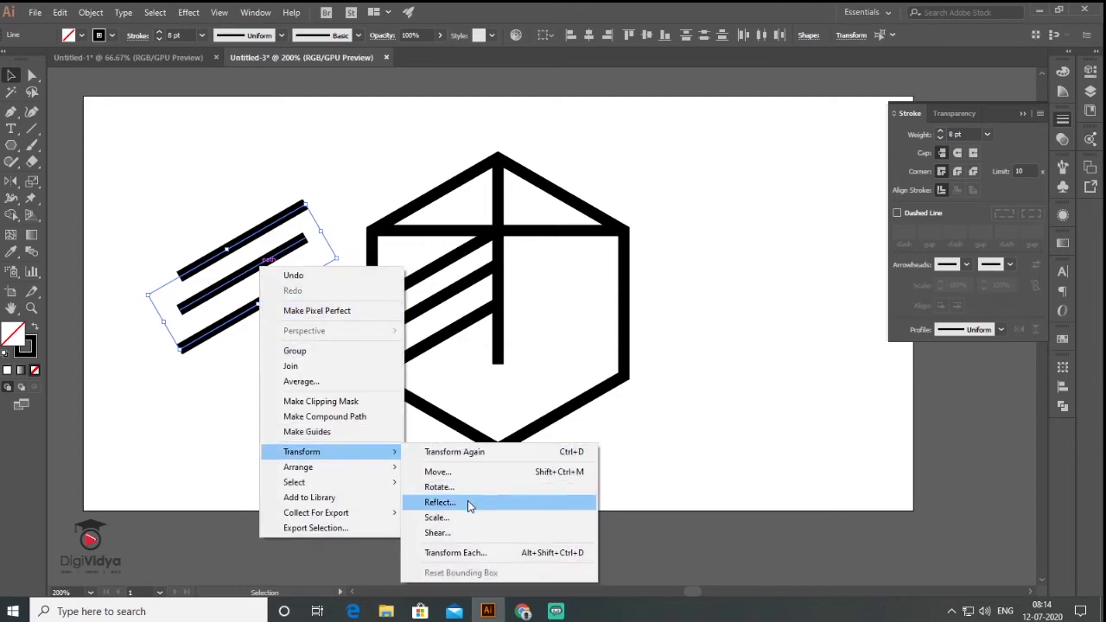
click(469, 505)
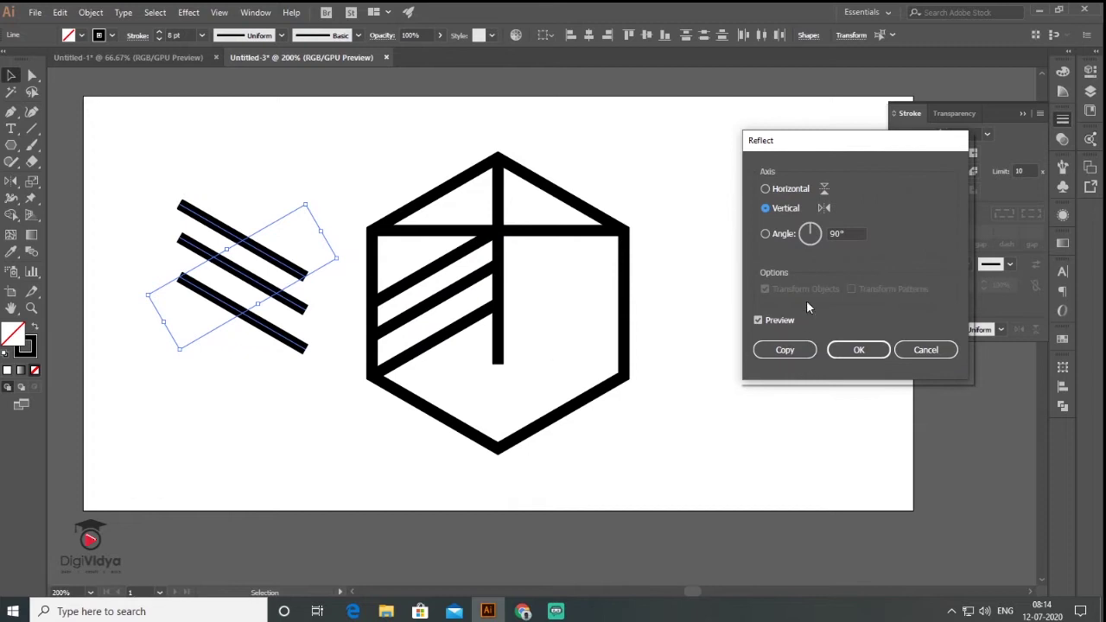
click(858, 349)
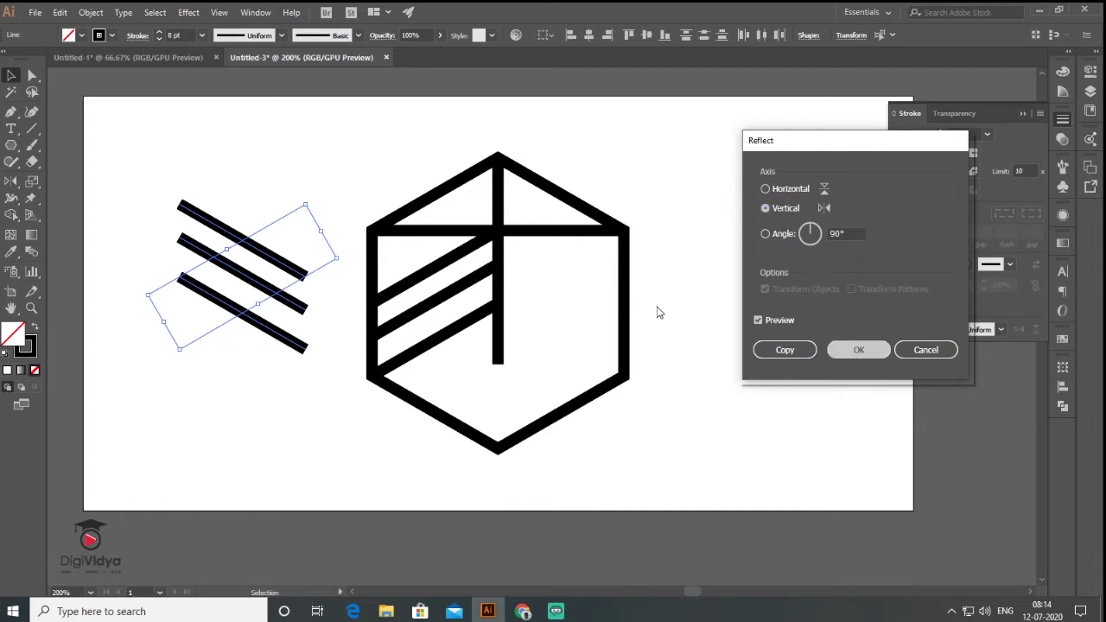
drag(268, 292, 581, 313)
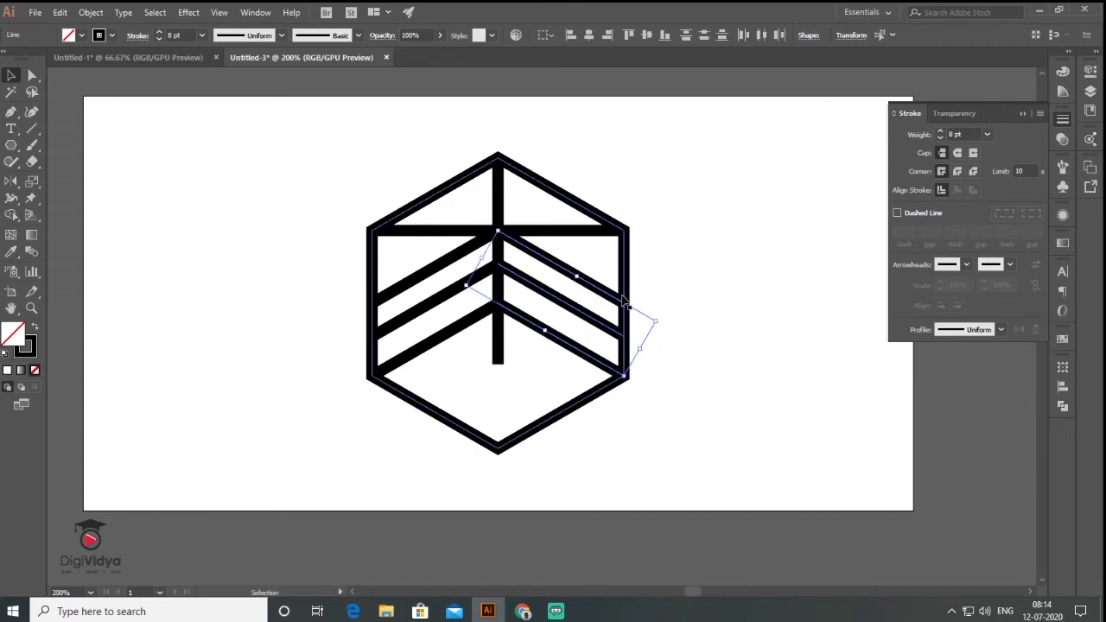
click(687, 289)
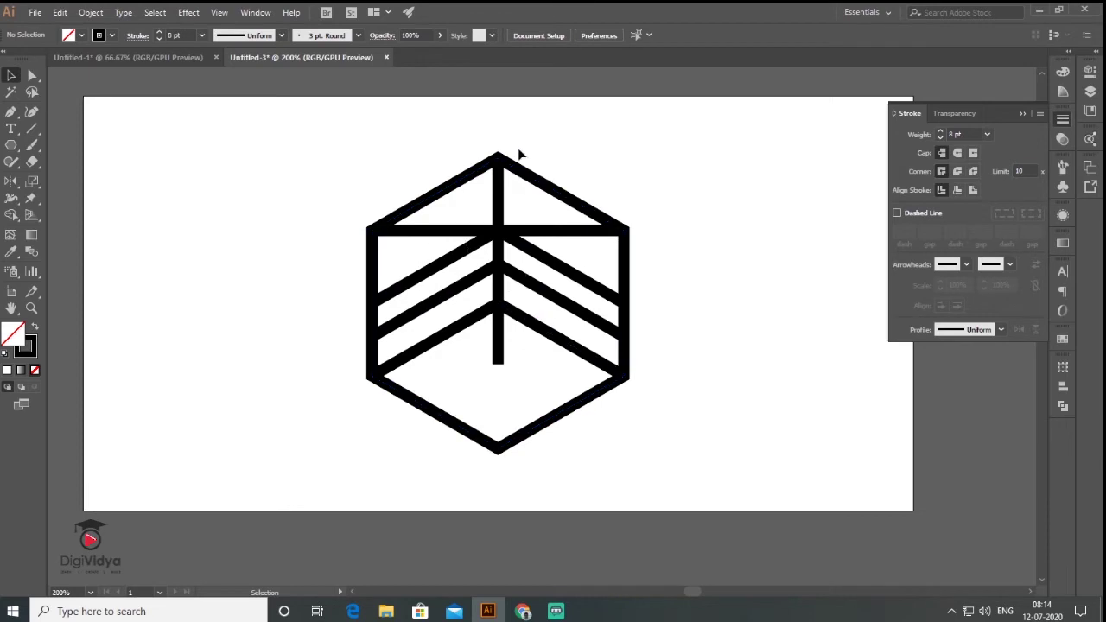
Draw a 42.8 px circle at the vertical line's lower end, then zoom out to the artboard
drag(10, 144, 74, 179)
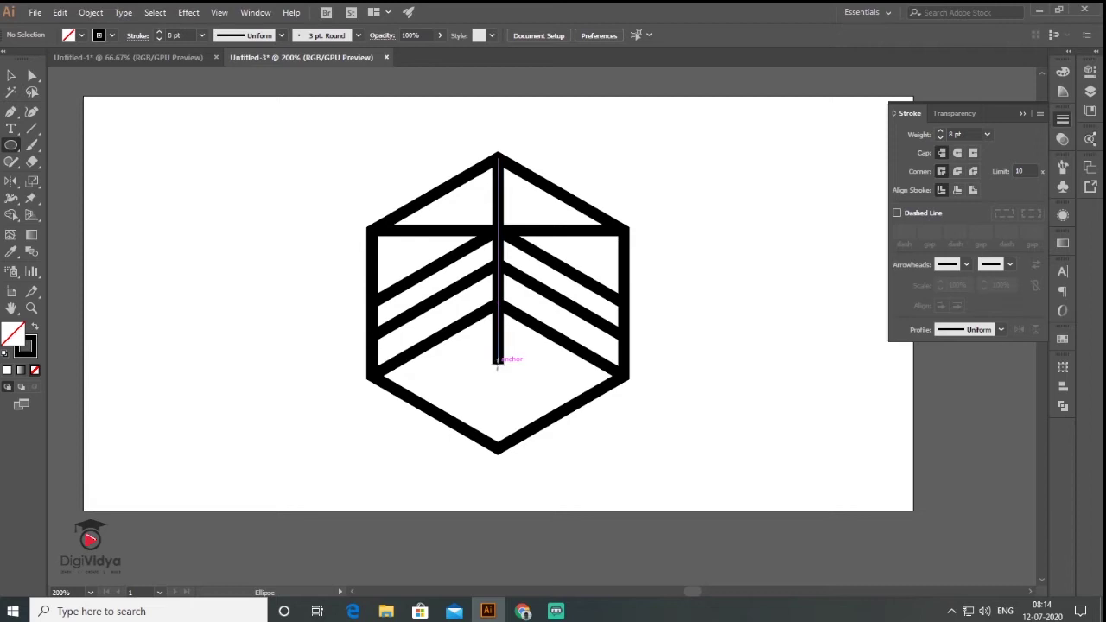
mouse_move(497, 361)
mouse_down()
mouse_move(522, 394)
mouse_move(516, 424)
mouse_up()
click(570, 415)
key(ctrl+1)
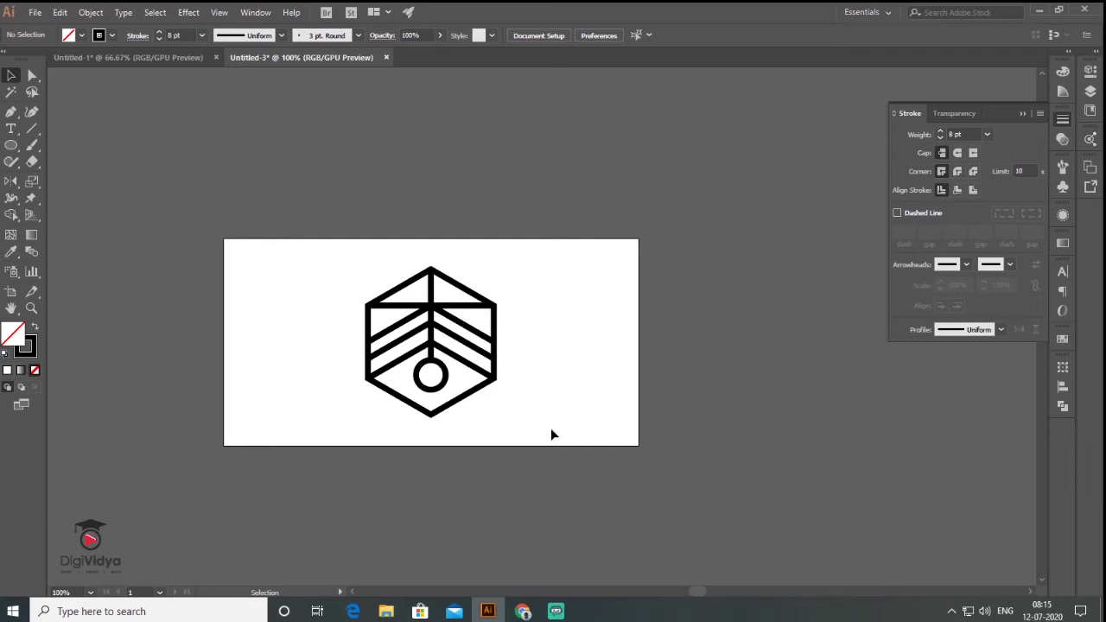
Select the entire logo and expand its strokes into filled shapes with Object > Expand
drag(348, 249, 599, 493)
click(90, 12)
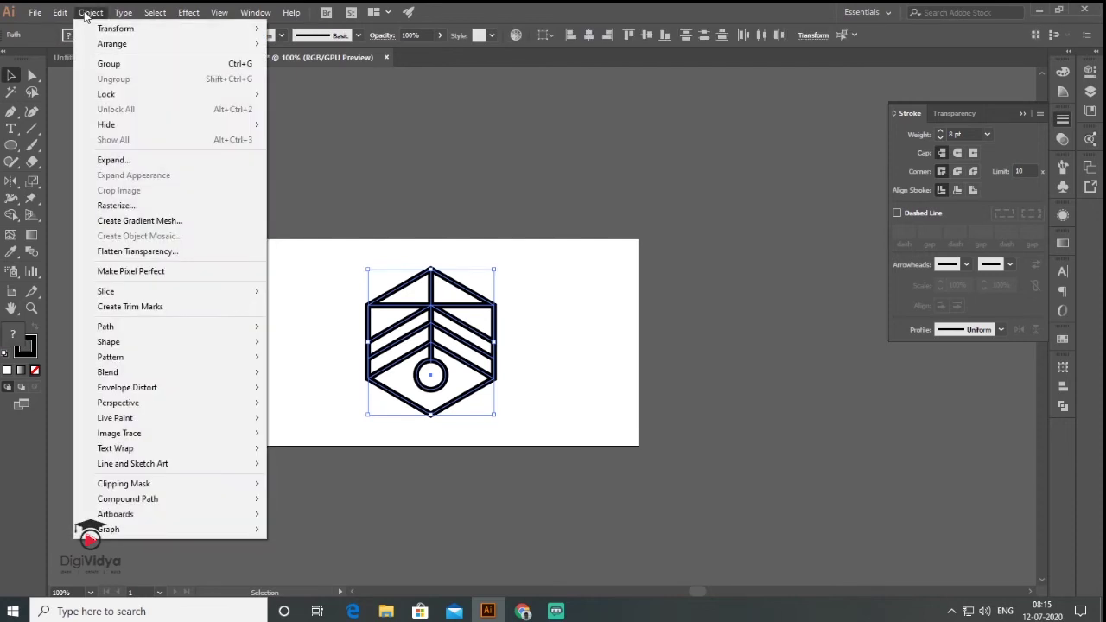
click(149, 161)
key(Return)
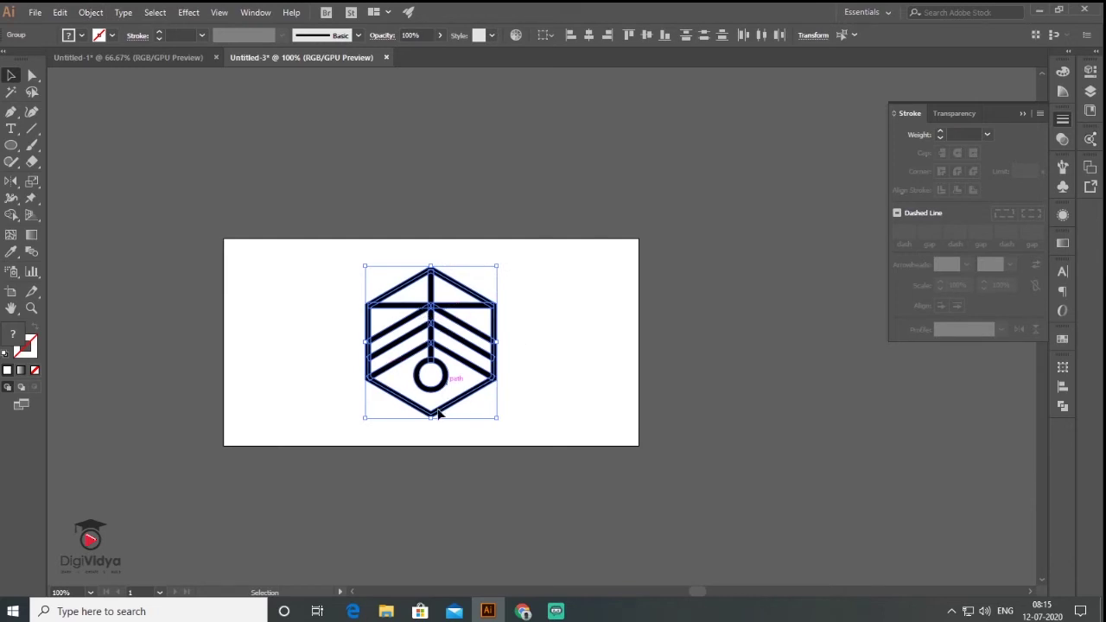
scroll(438, 413, up, 3)
scroll(438, 413, down, 2)
click(90, 12)
Draw a rectangle over the artboard's left half and fill it with orange-yellow
click(17, 149)
drag(16, 151, 95, 145)
drag(167, 136, 479, 446)
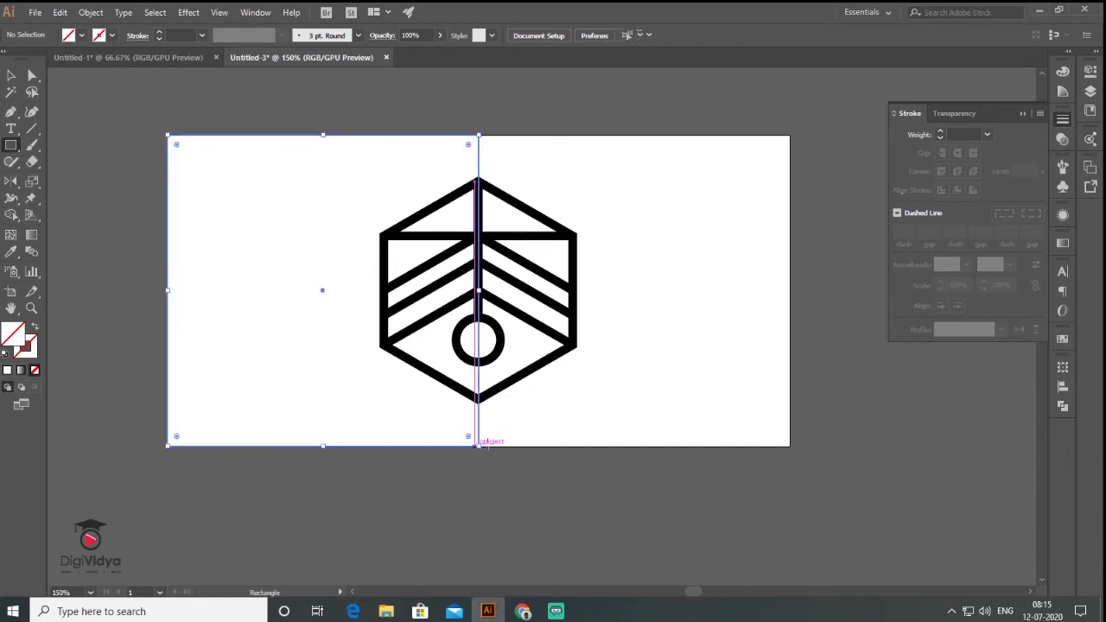
double_click(16, 338)
drag(761, 402, 761, 378)
click(719, 230)
key(Return)
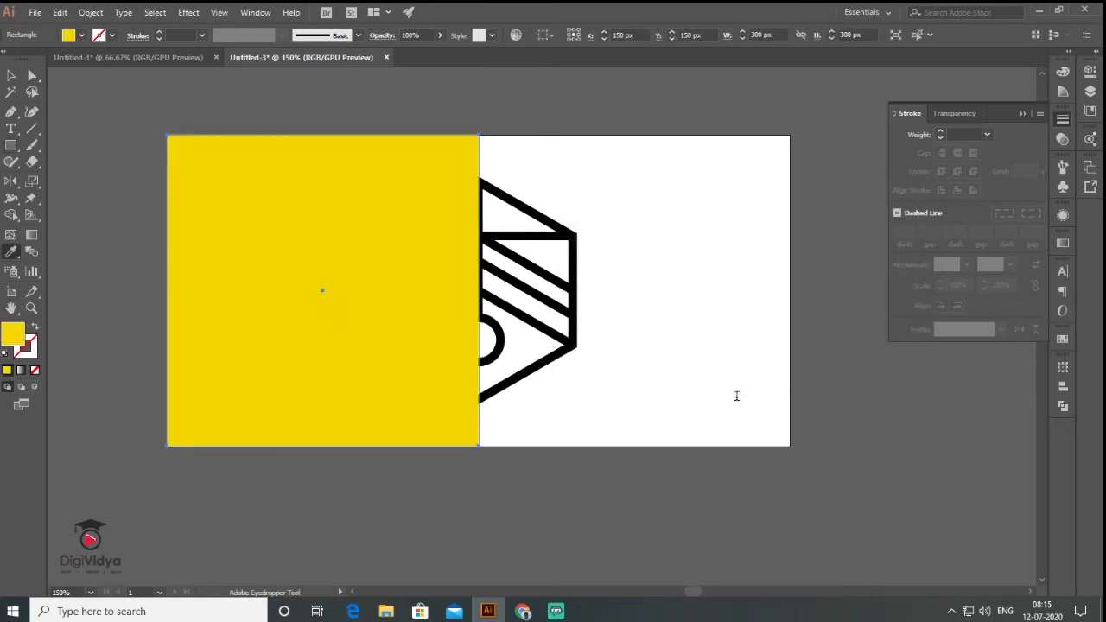
Select the logo group and position the yellow rectangle on the artboard's left half
click(11, 74)
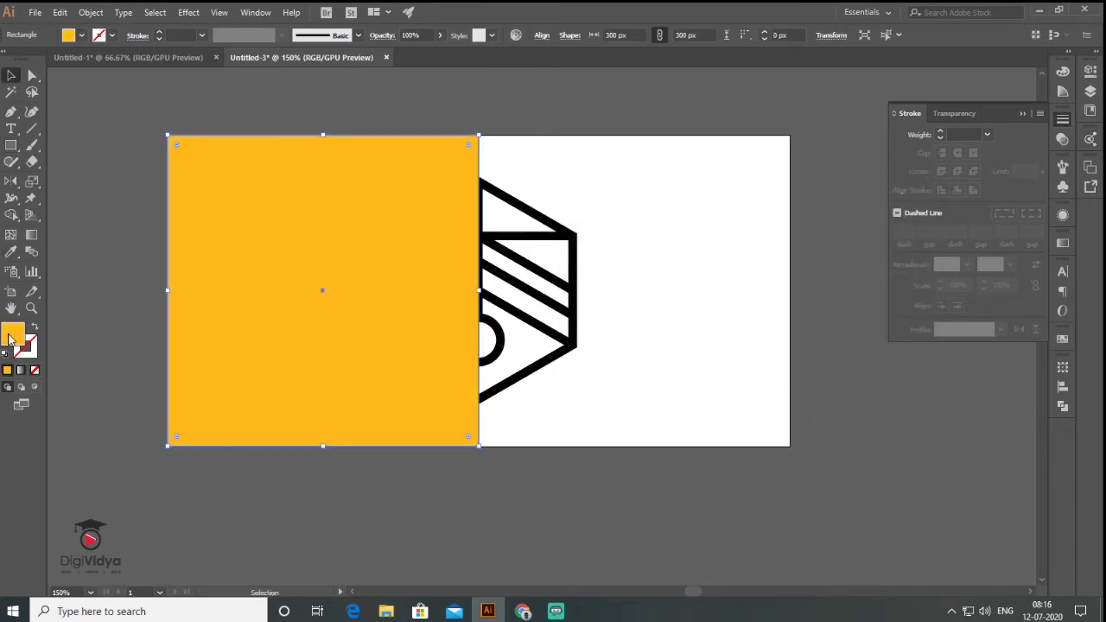
double_click(540, 247)
double_click(626, 428)
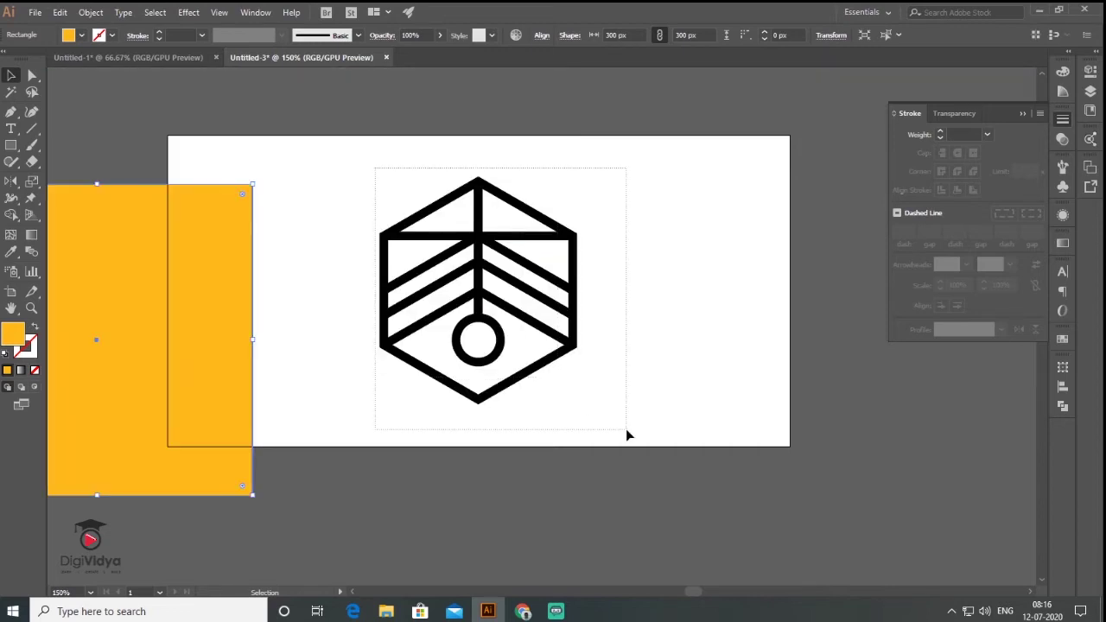
click(539, 303)
right_click(506, 254)
drag(149, 291, 376, 242)
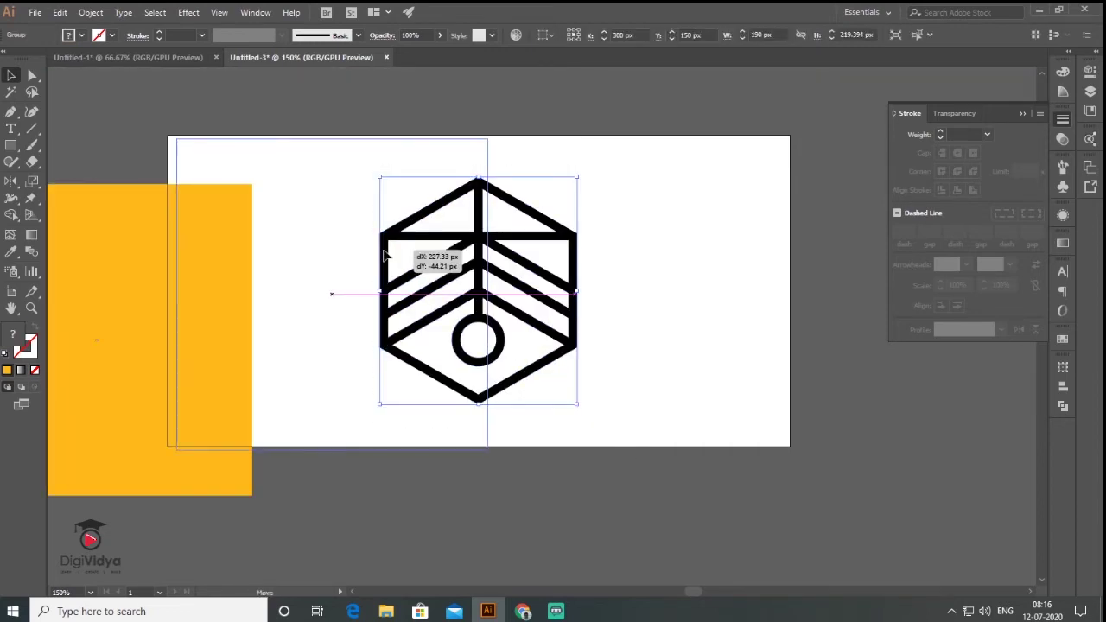
Bring the logo in front of the rectangle and set its fill to None
click(521, 274)
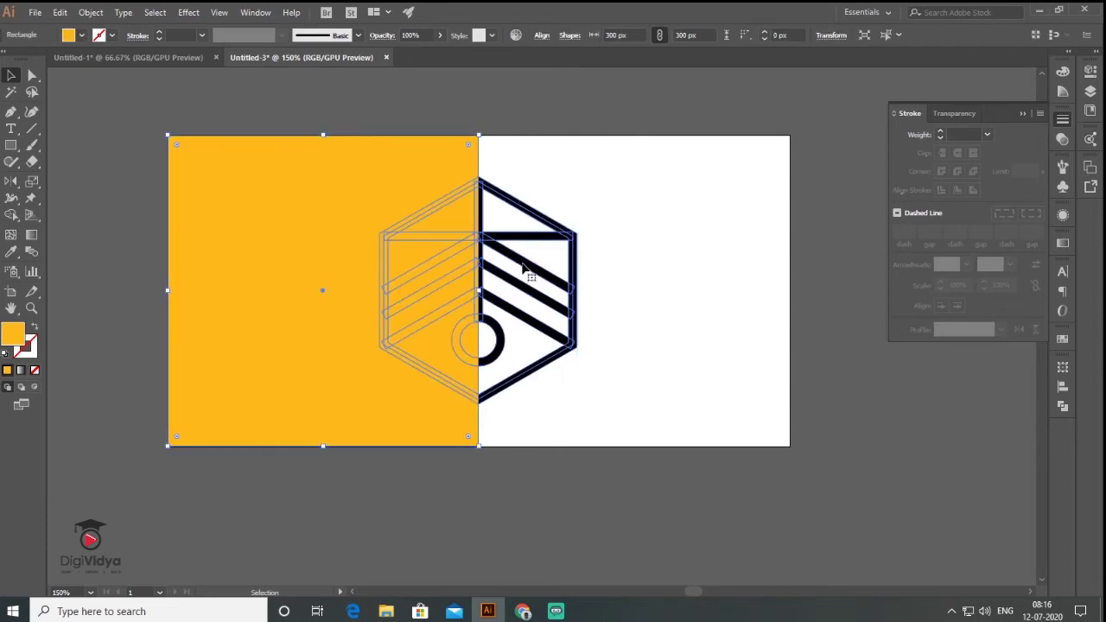
right_click(522, 263)
click(710, 413)
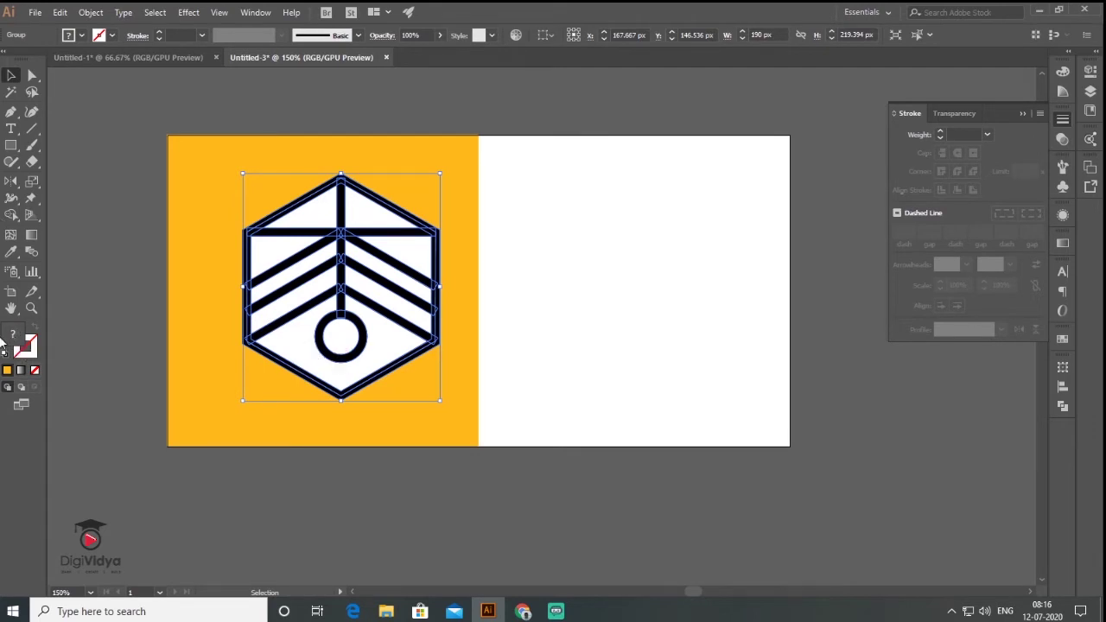
click(34, 370)
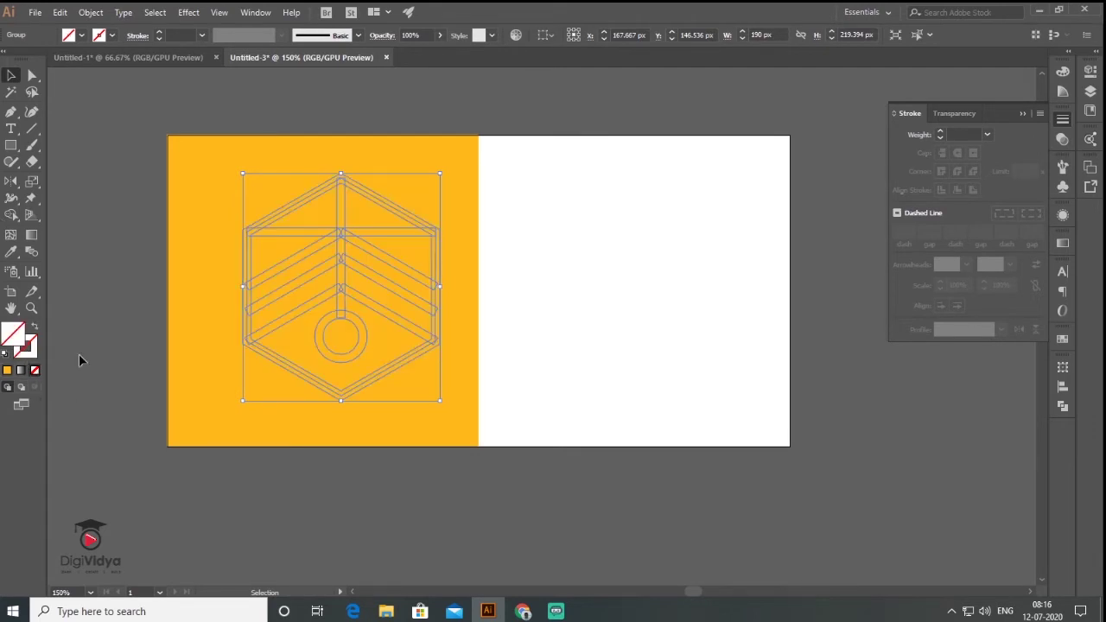
click(188, 166)
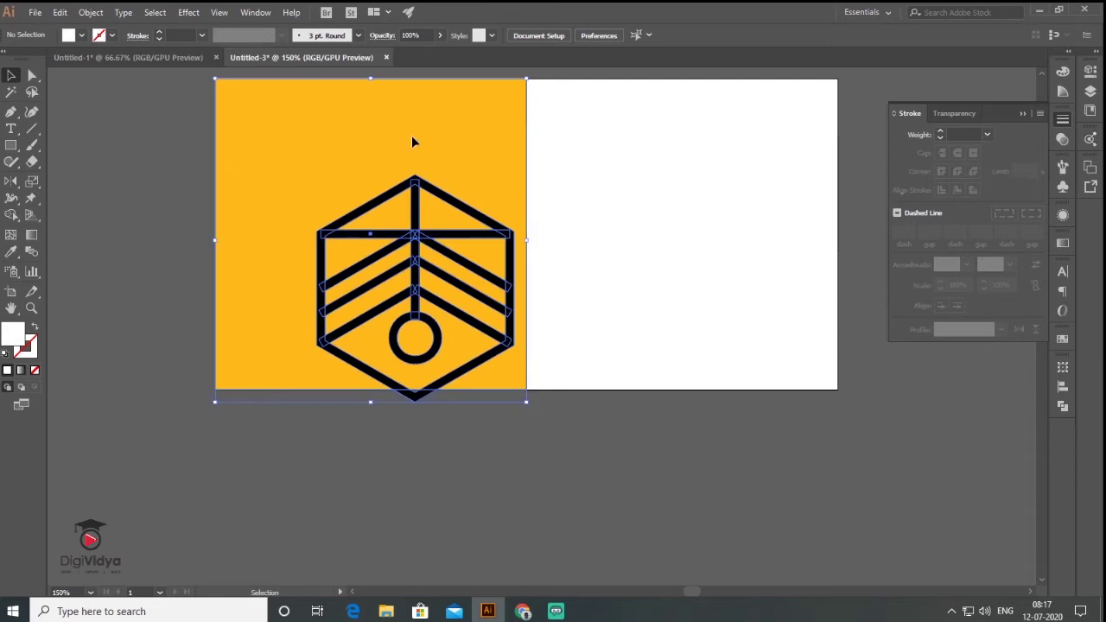
Group the hexagon emblem's line art into a single object
click(435, 199)
right_click(435, 199)
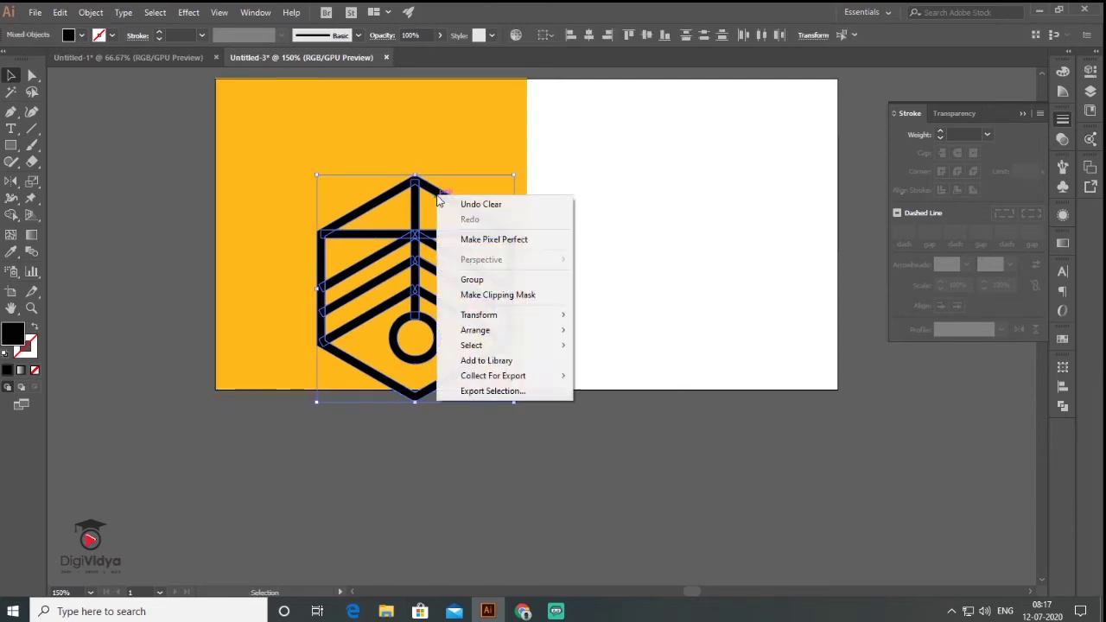
click(471, 278)
Centre the hexagon horizontally and vertically on the yellow square as key object
click(365, 104)
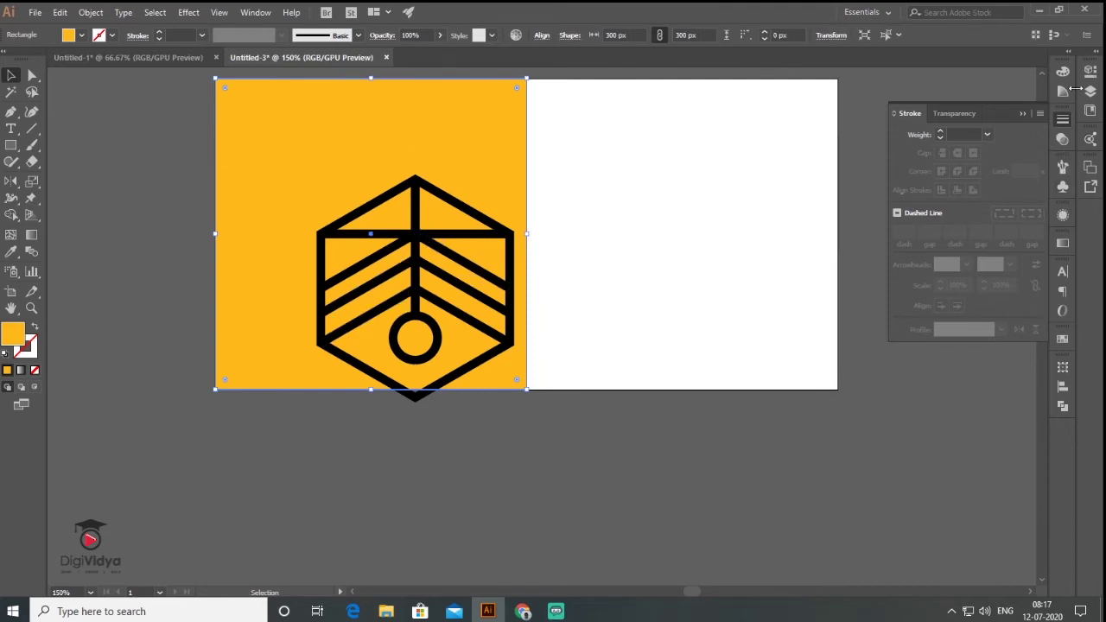
click(1062, 389)
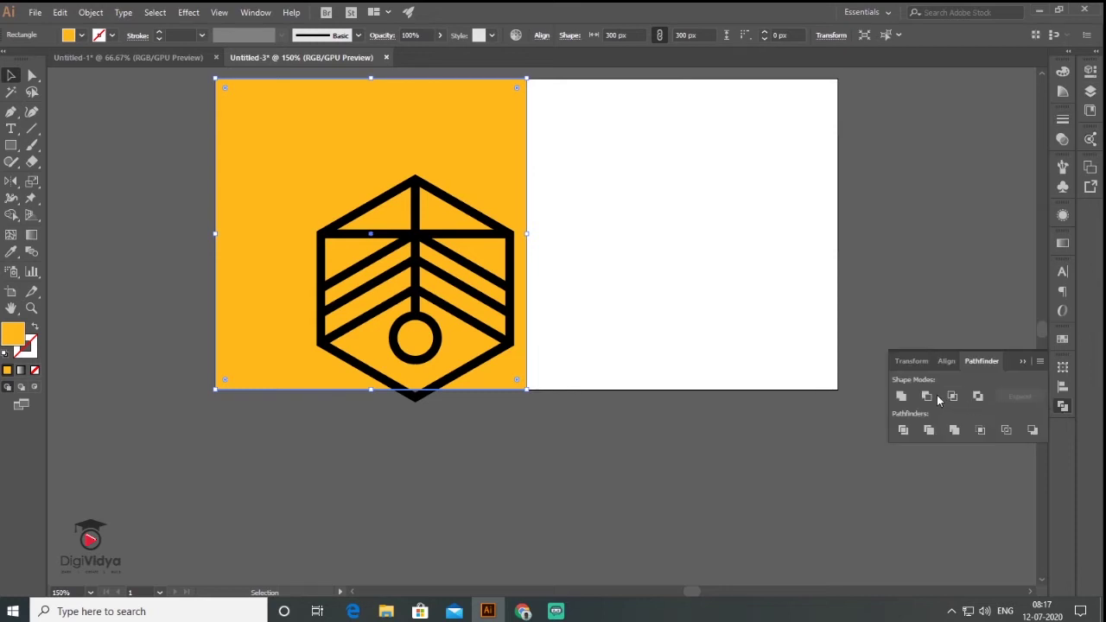
click(949, 364)
click(1011, 396)
click(926, 396)
click(556, 390)
click(1023, 363)
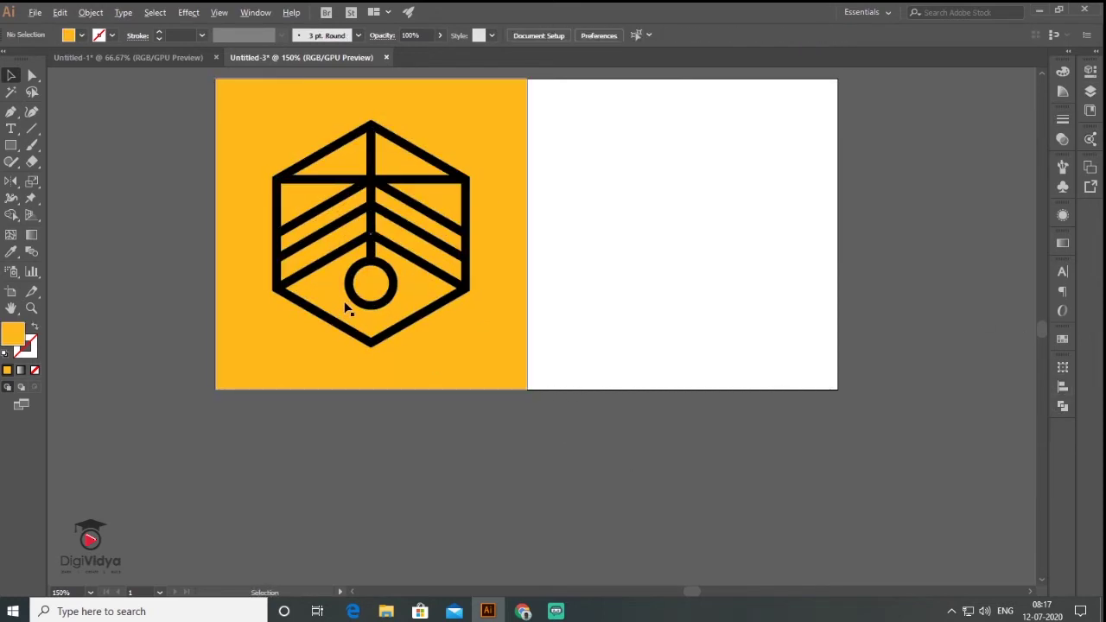
scroll(347, 307, down, 2)
Shrink the square and hexagon, and add a wide black copy of the square beside them
mouse_move(505, 279)
mouse_down()
mouse_move(440, 346)
mouse_move(391, 296)
mouse_up()
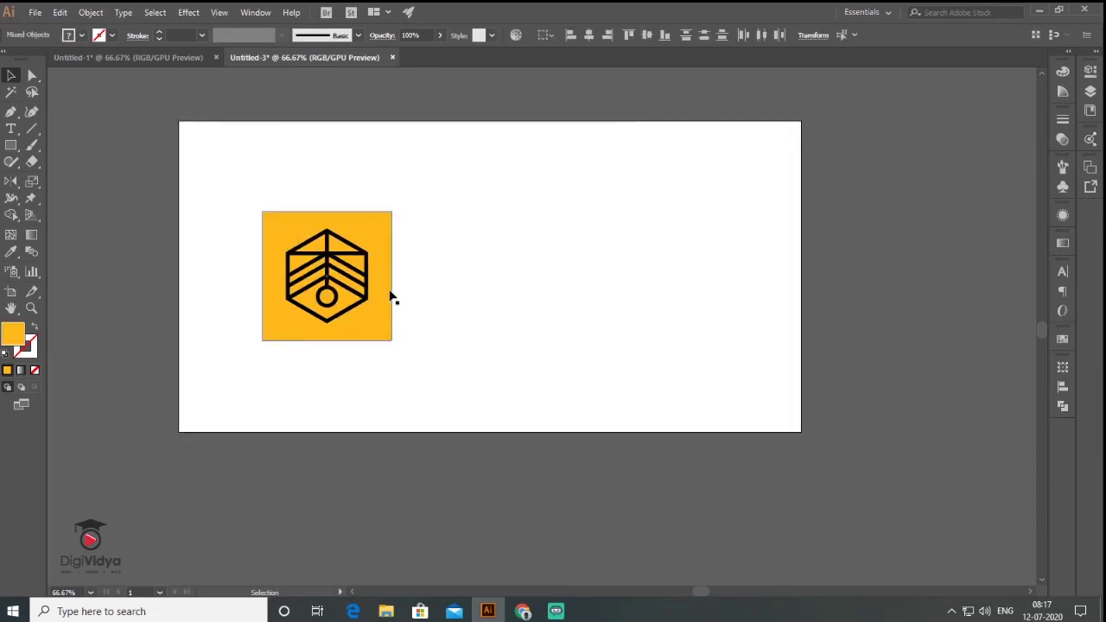
click(377, 307)
mouse_move(378, 313)
mouse_down()
mouse_move(507, 327)
mouse_move(525, 301)
mouse_move(657, 251)
mouse_up()
key(ctrl+z)
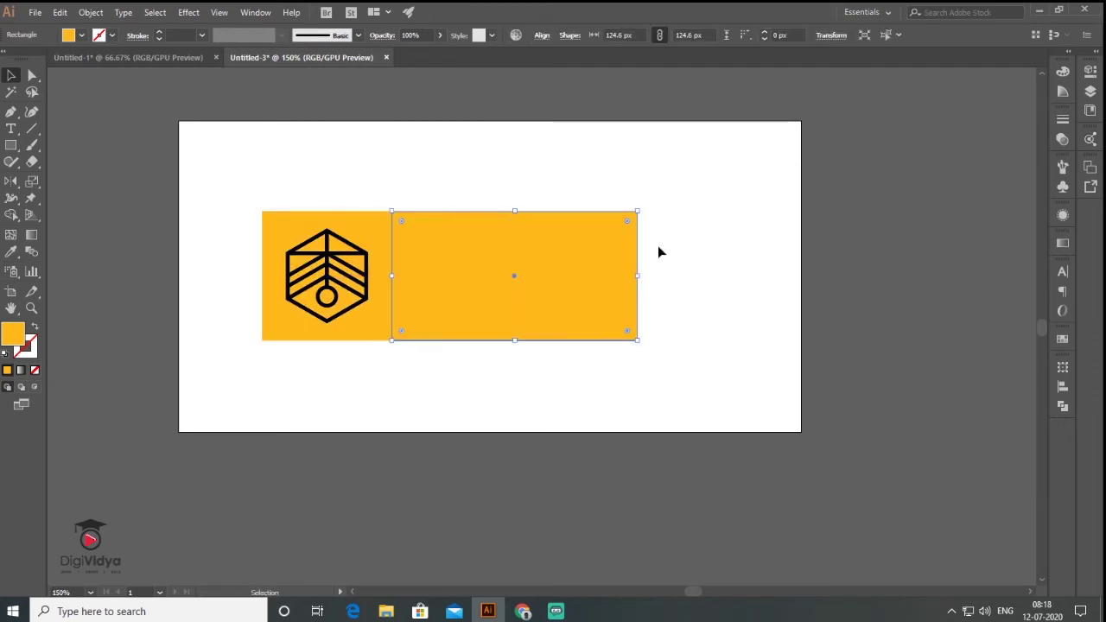
key(ctrl+shift+a)
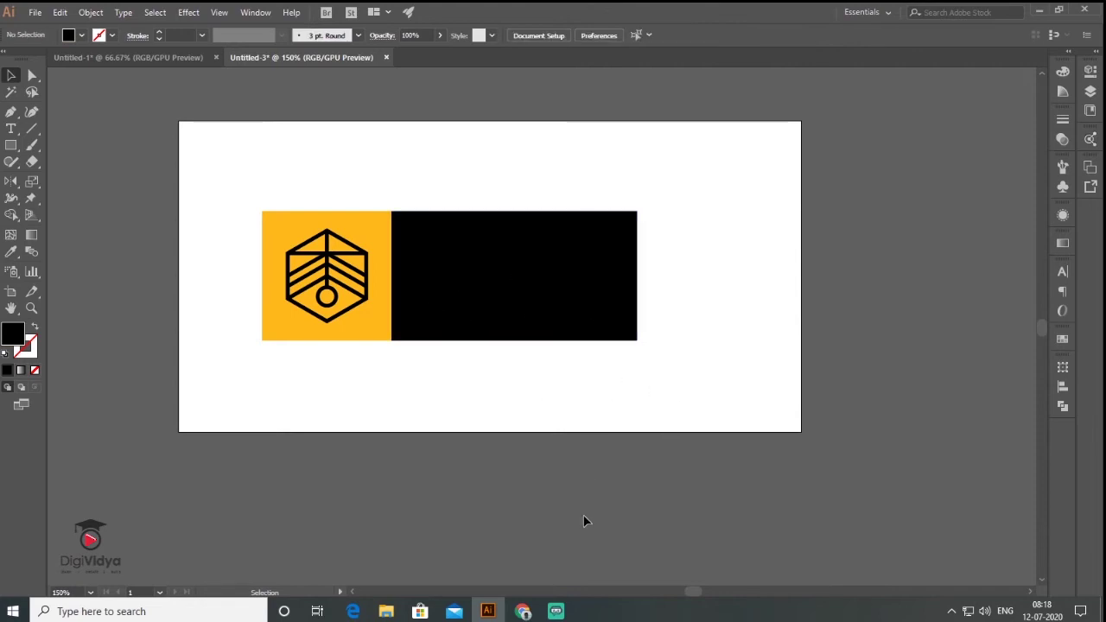
Copy the Odia translation of Bhada Gadi from Google Translate
click(523, 611)
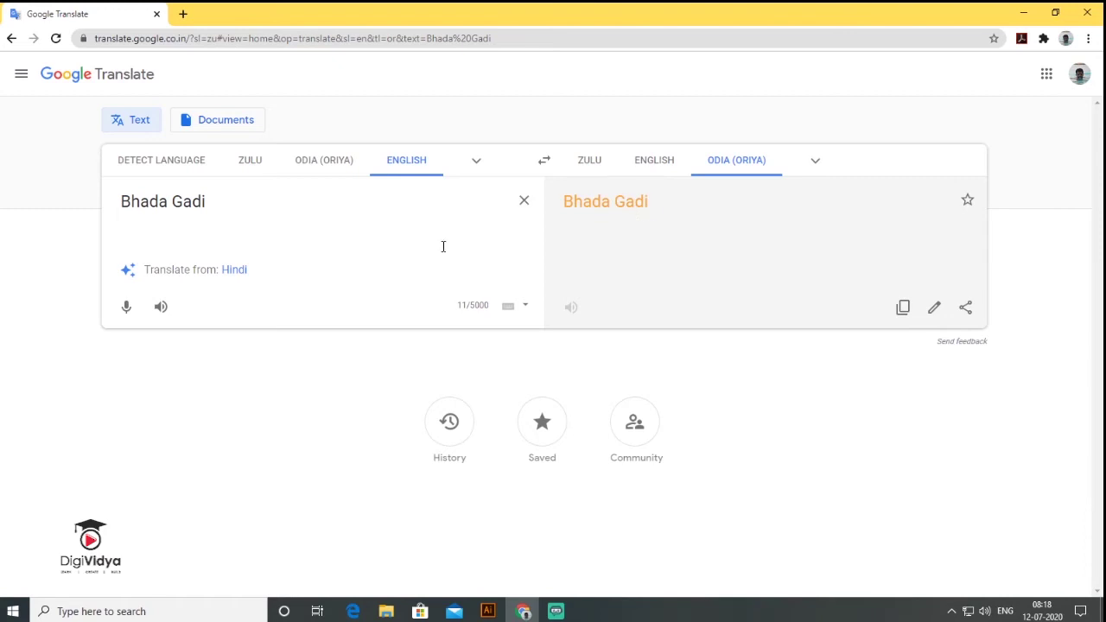
drag(560, 203, 630, 213)
key(ctrl+c)
click(1023, 13)
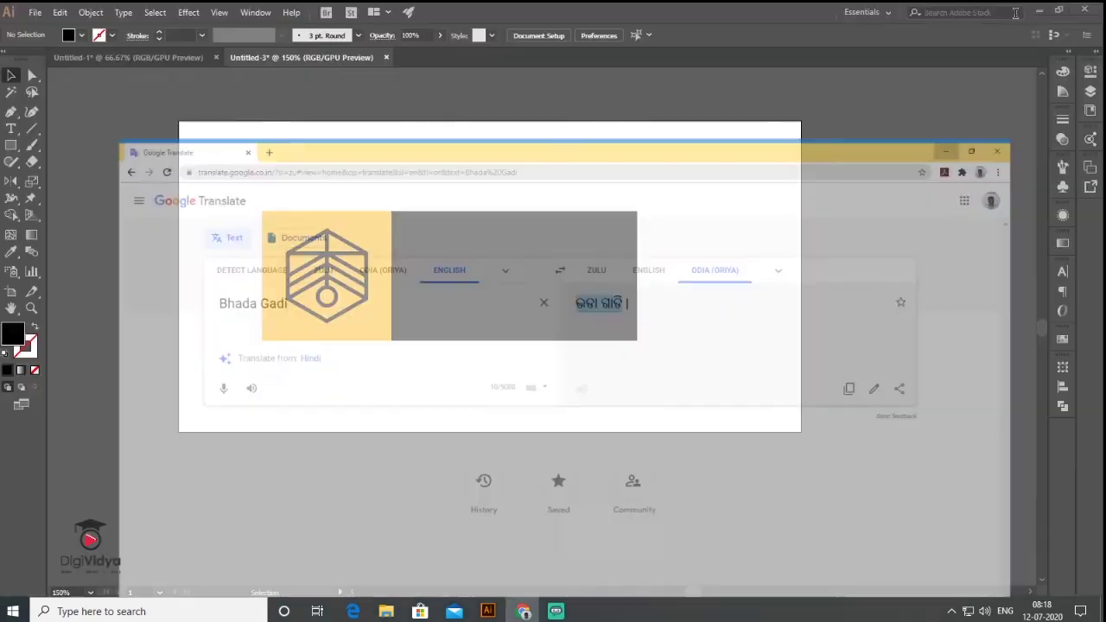
Add a text line above the banner in Adobe Devanagari and paste the Odia name
click(11, 128)
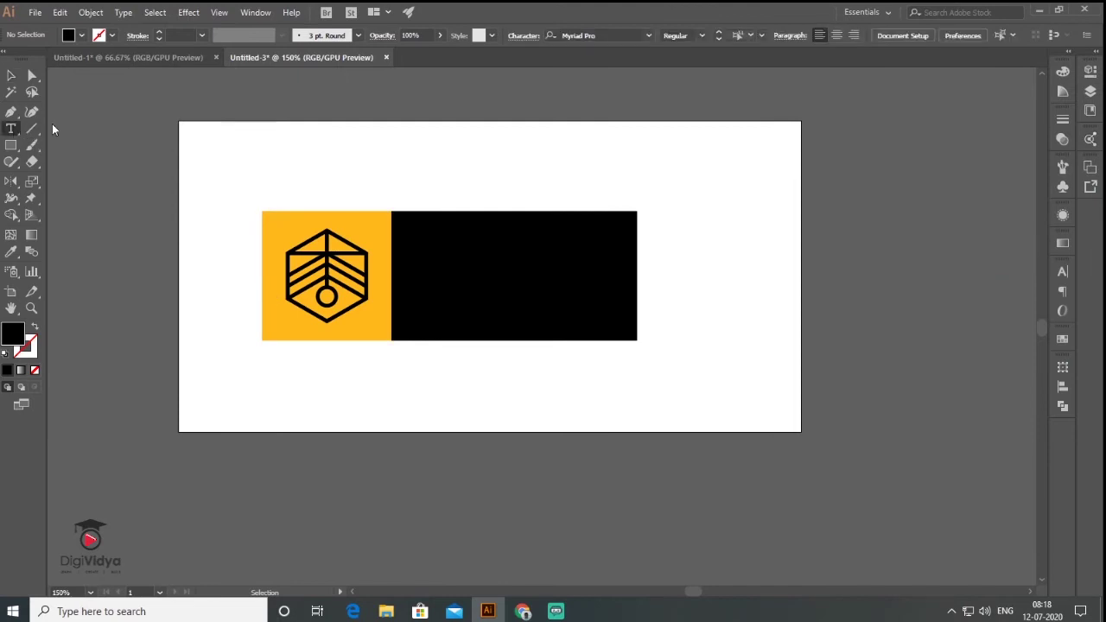
click(377, 170)
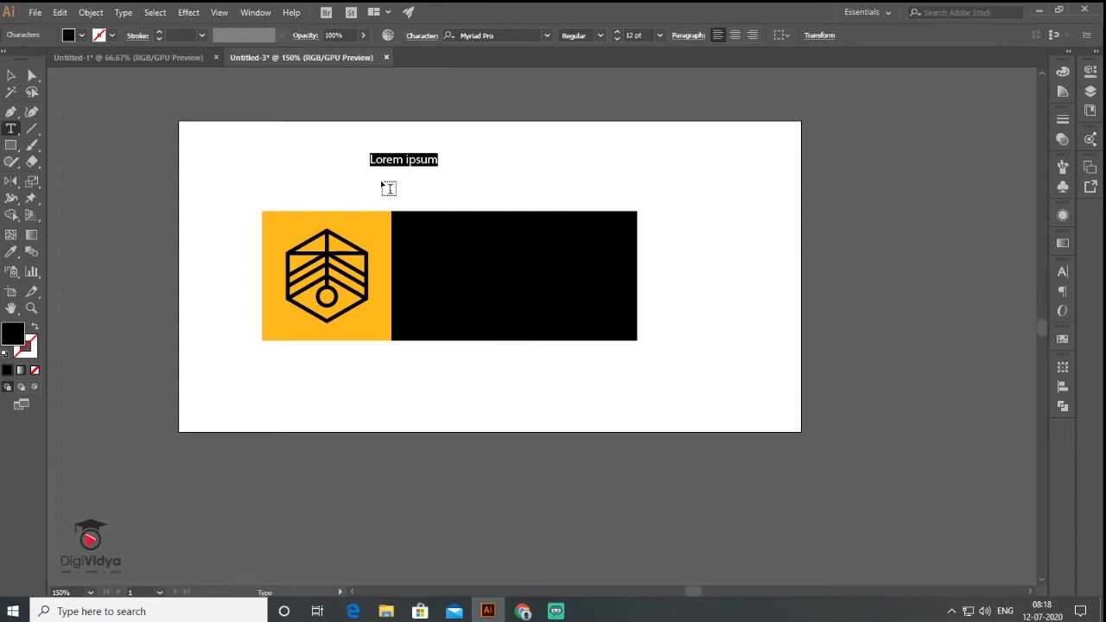
click(1063, 273)
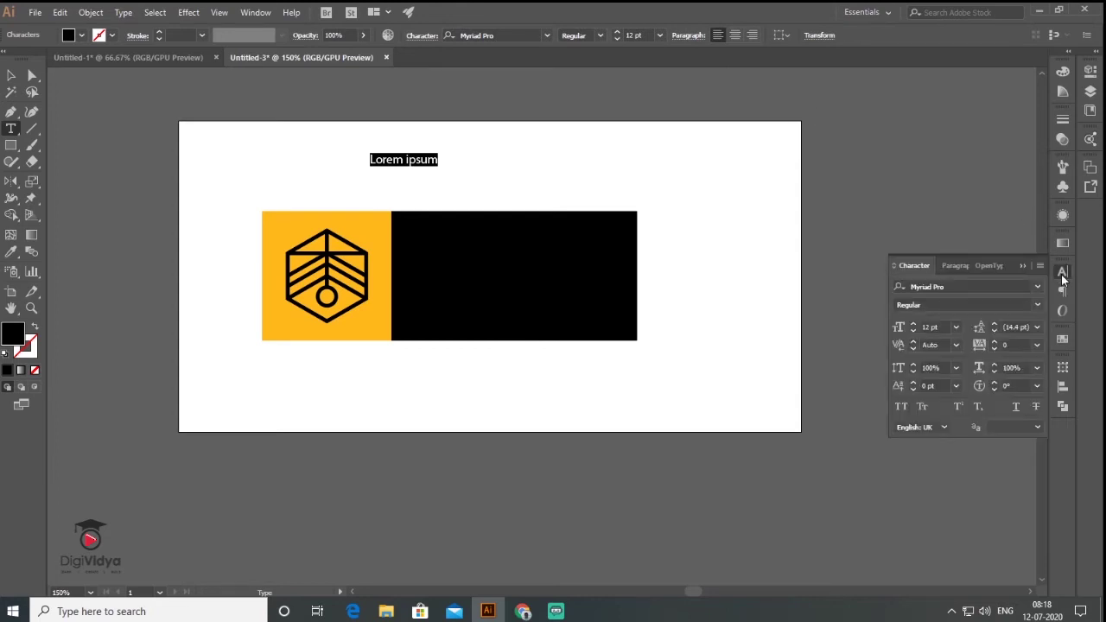
click(1026, 287)
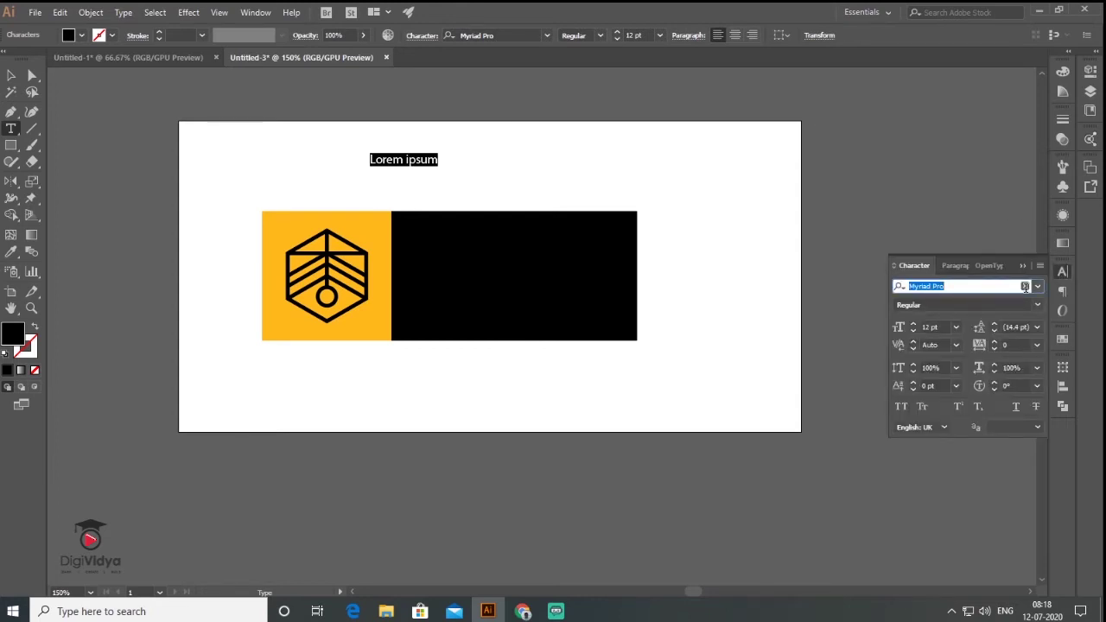
text(adobe)
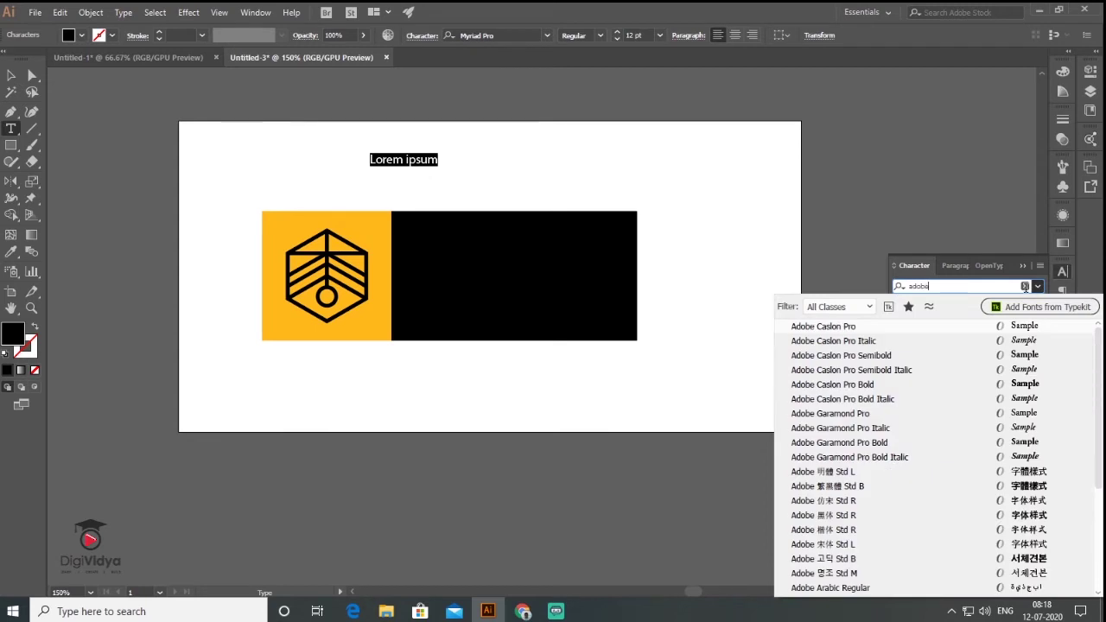
scroll(1029, 346, down, 1)
scroll(1028, 345, down, 3)
click(758, 394)
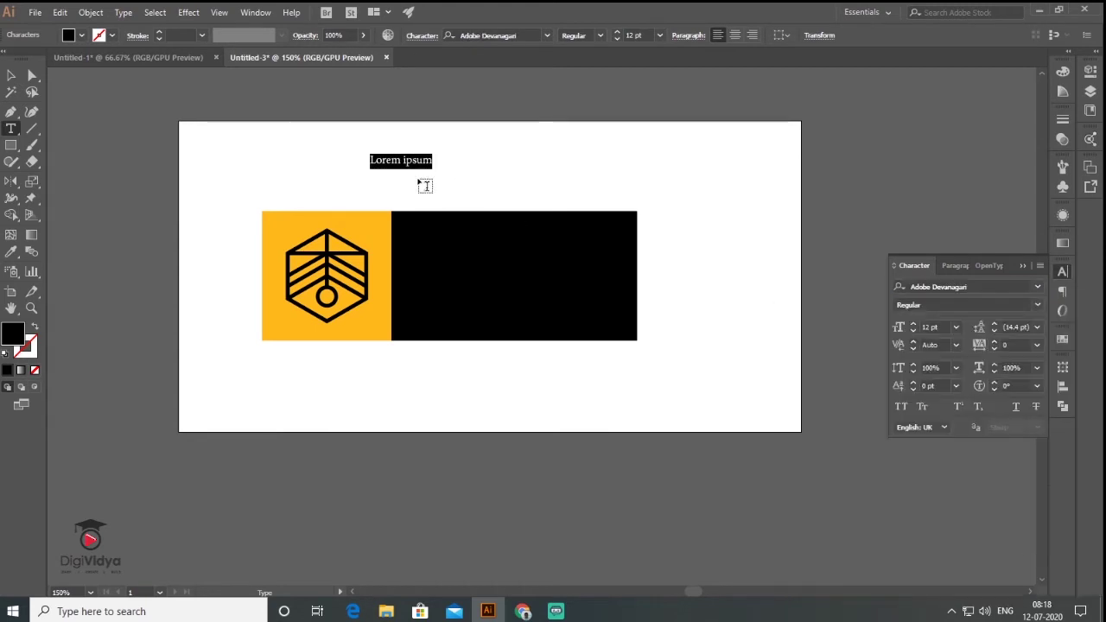
key(Escape)
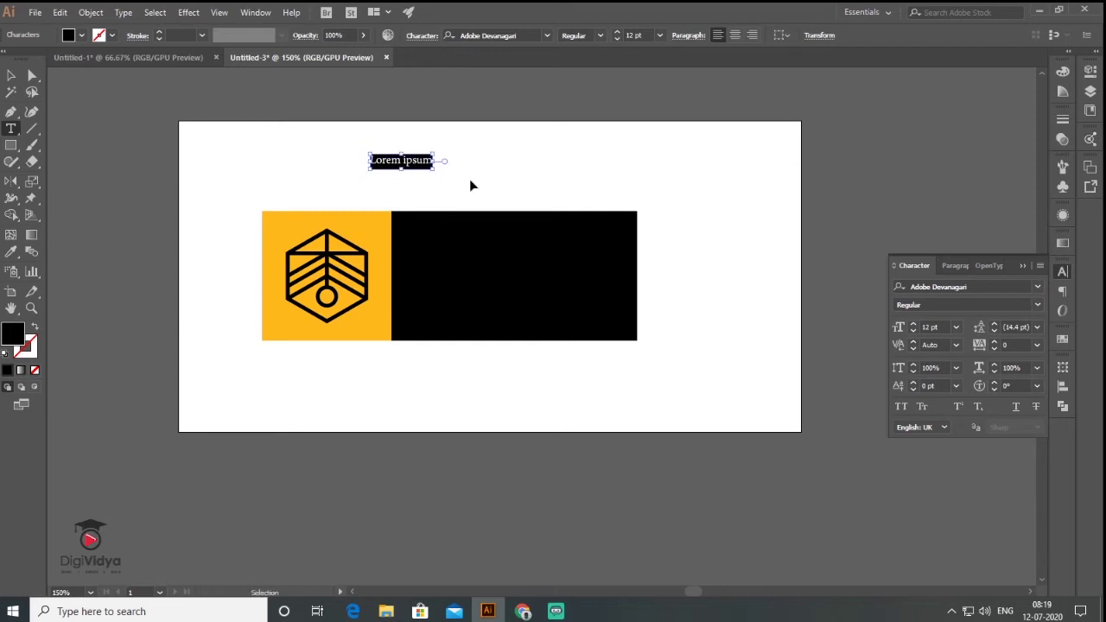
key(ctrl+v)
Enlarge the Odia name to about 58.9 pt, make it Bold and place it above the box
click(11, 75)
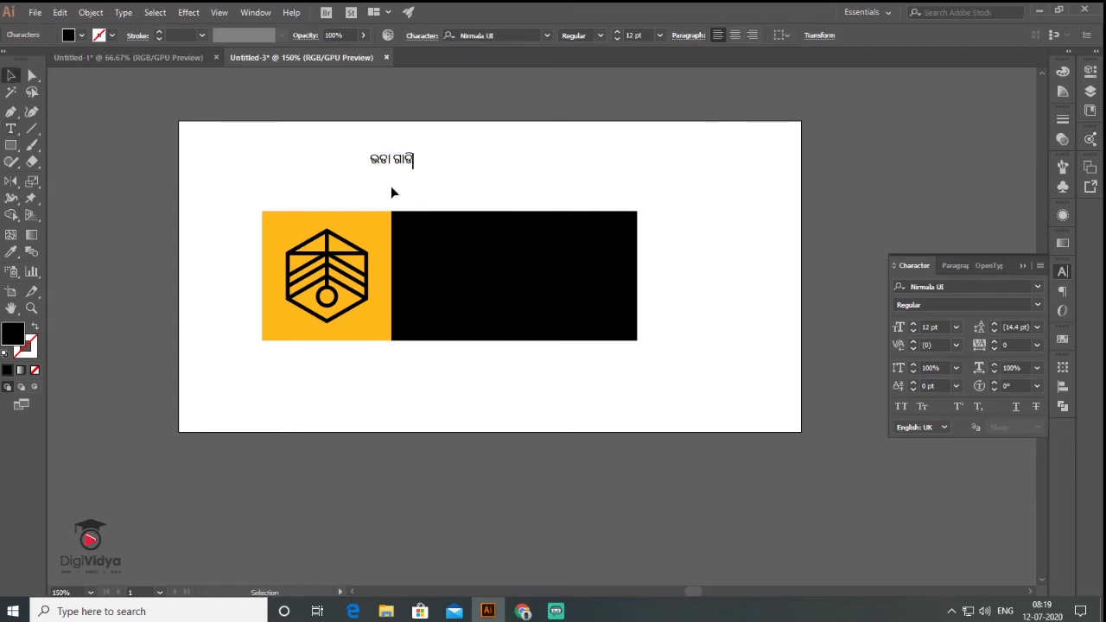
mouse_move(412, 167)
mouse_down()
mouse_move(629, 274)
mouse_move(581, 234)
mouse_up()
drag(559, 179, 620, 153)
click(1038, 308)
click(997, 335)
drag(634, 171, 611, 188)
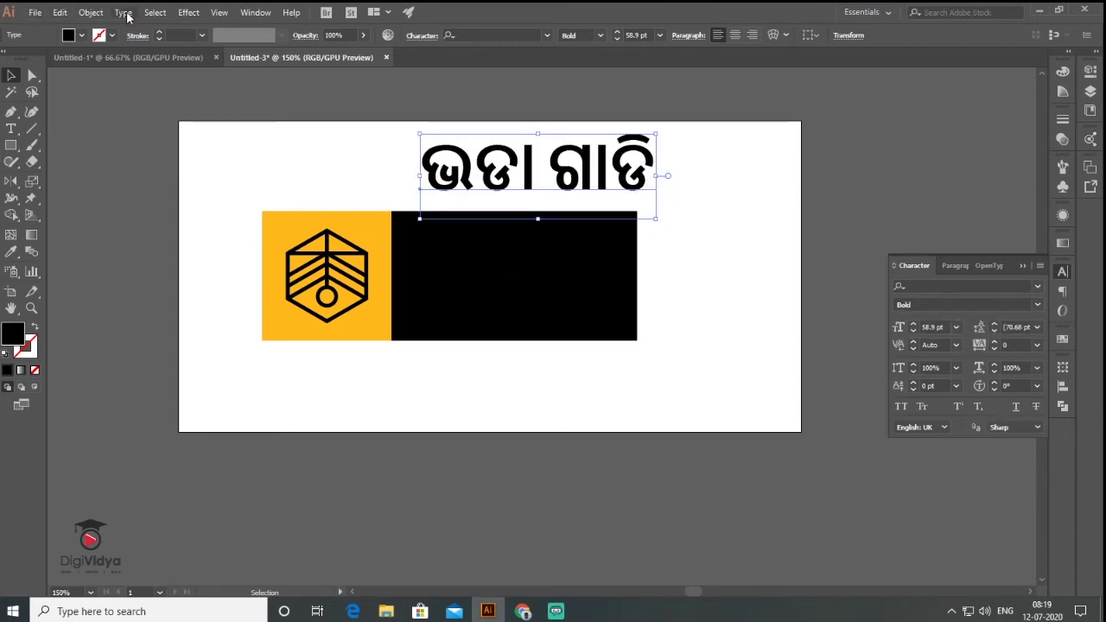
Convert the Odia name to outlines and colour it the logo's yellow
click(127, 14)
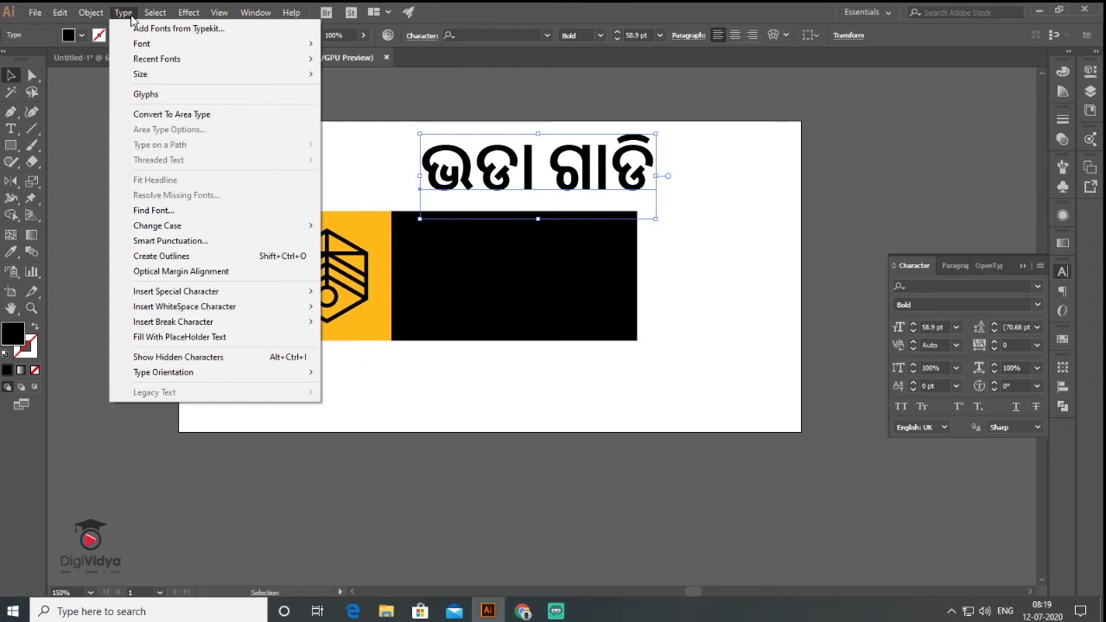
click(186, 257)
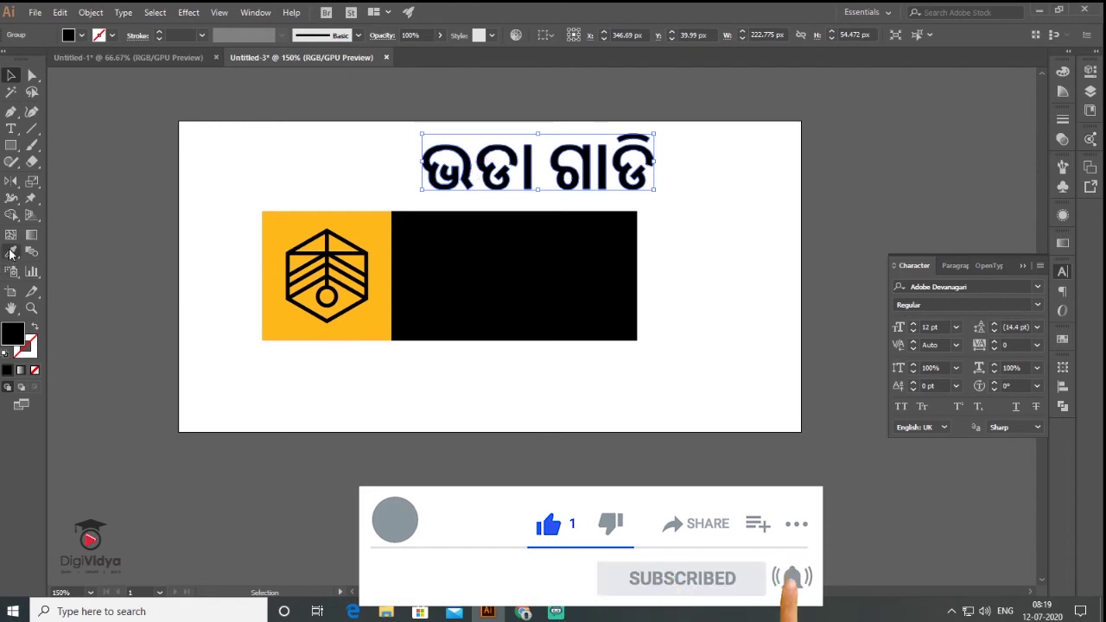
click(10, 251)
click(300, 242)
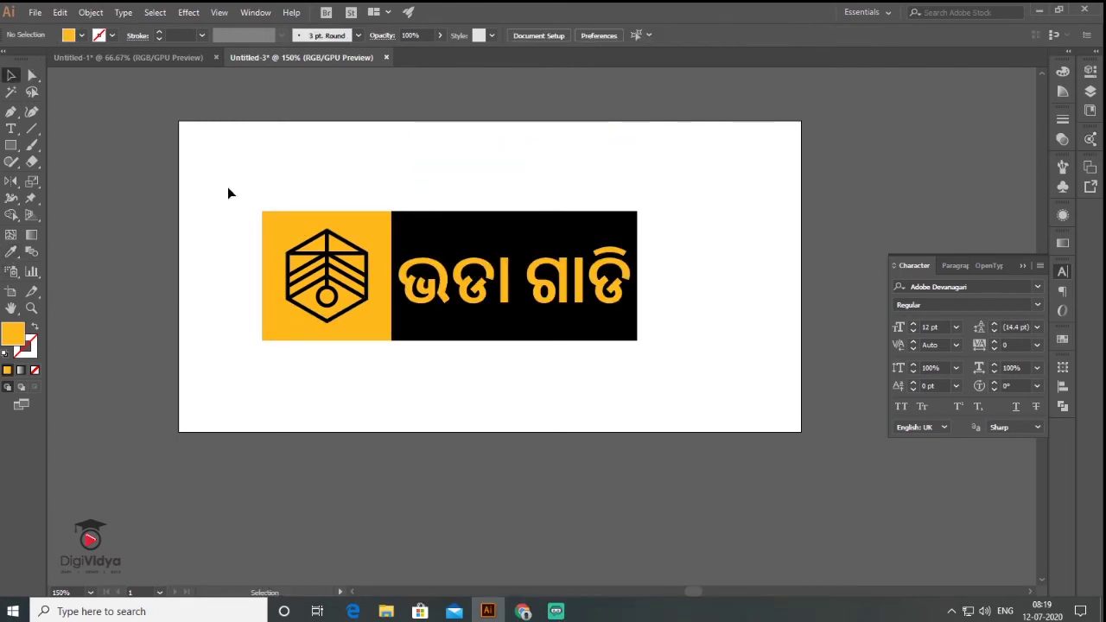
Group all logo pieces, enlarge the group and move it toward the artboard's top-left
drag(229, 192, 702, 382)
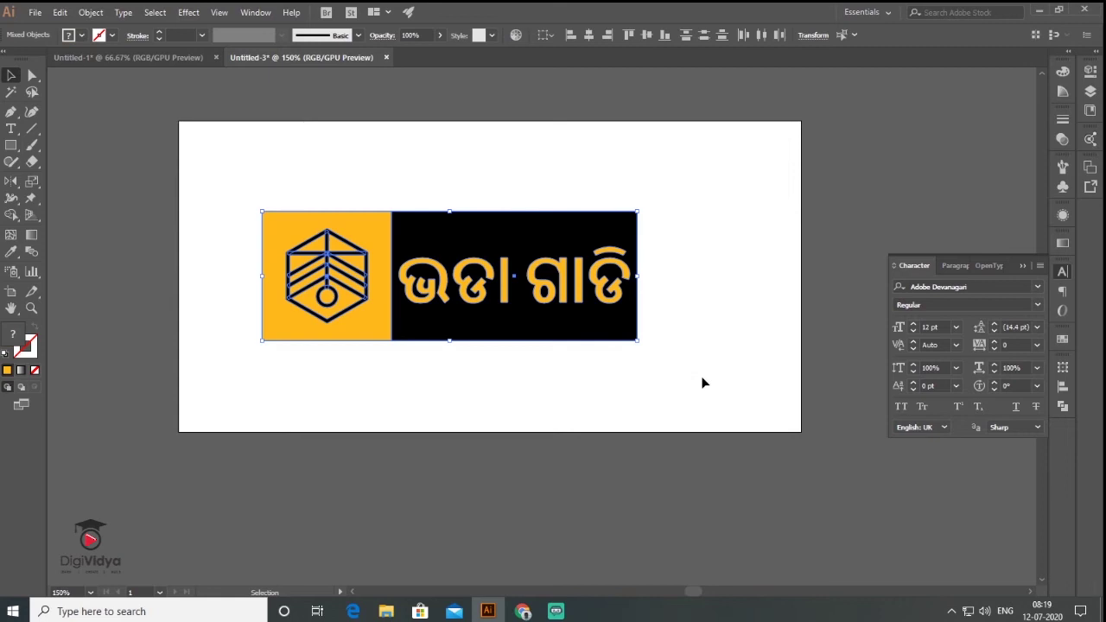
key(ctrl+g)
mouse_move(638, 340)
mouse_down()
mouse_move(655, 363)
mouse_move(760, 383)
mouse_up()
drag(595, 313, 547, 263)
click(599, 406)
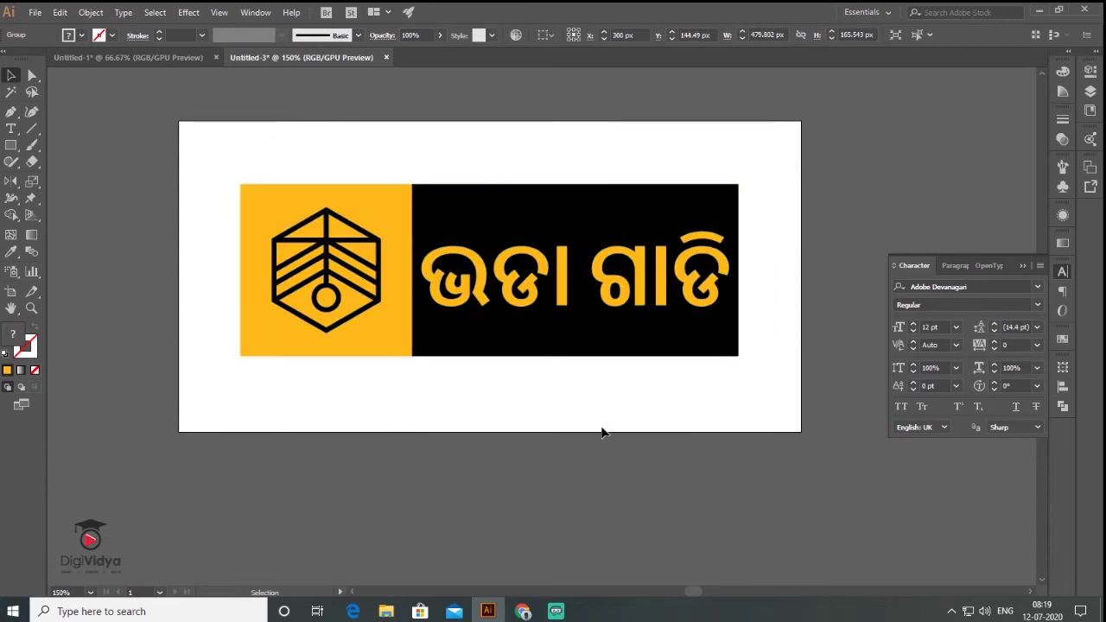
scroll(523, 362, down, 1)
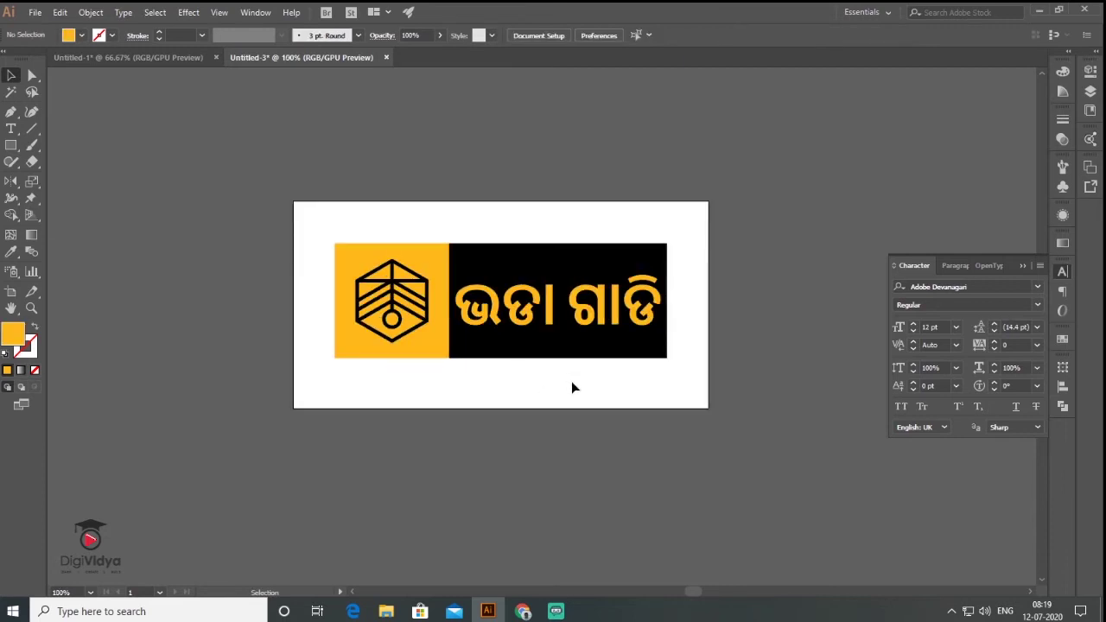
click(519, 313)
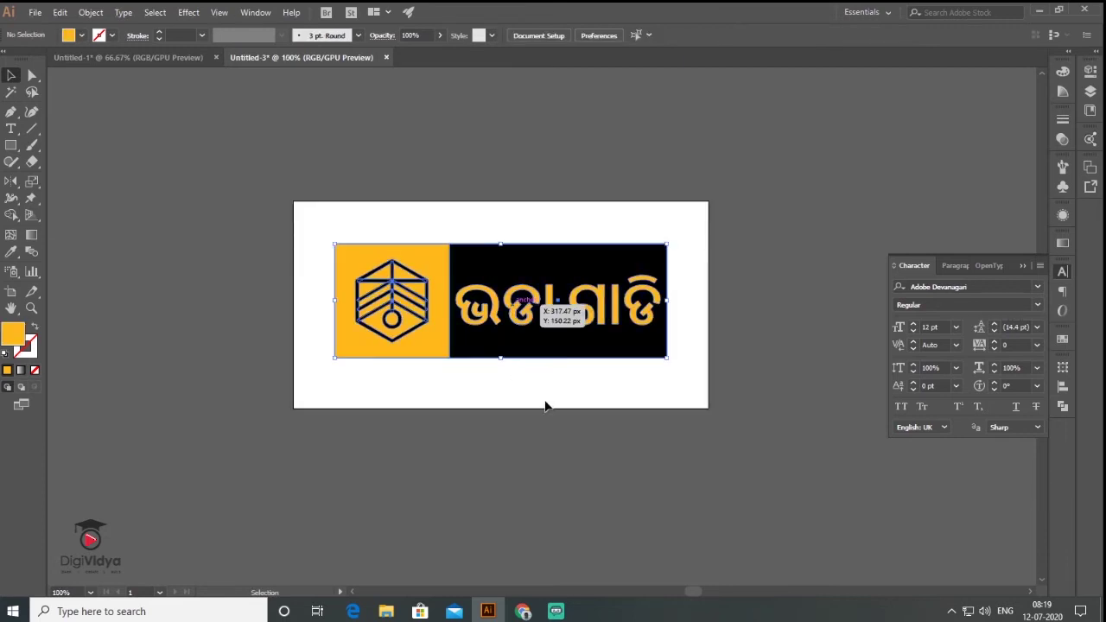
scroll(544, 372, down, 3)
click(557, 351)
click(1022, 265)
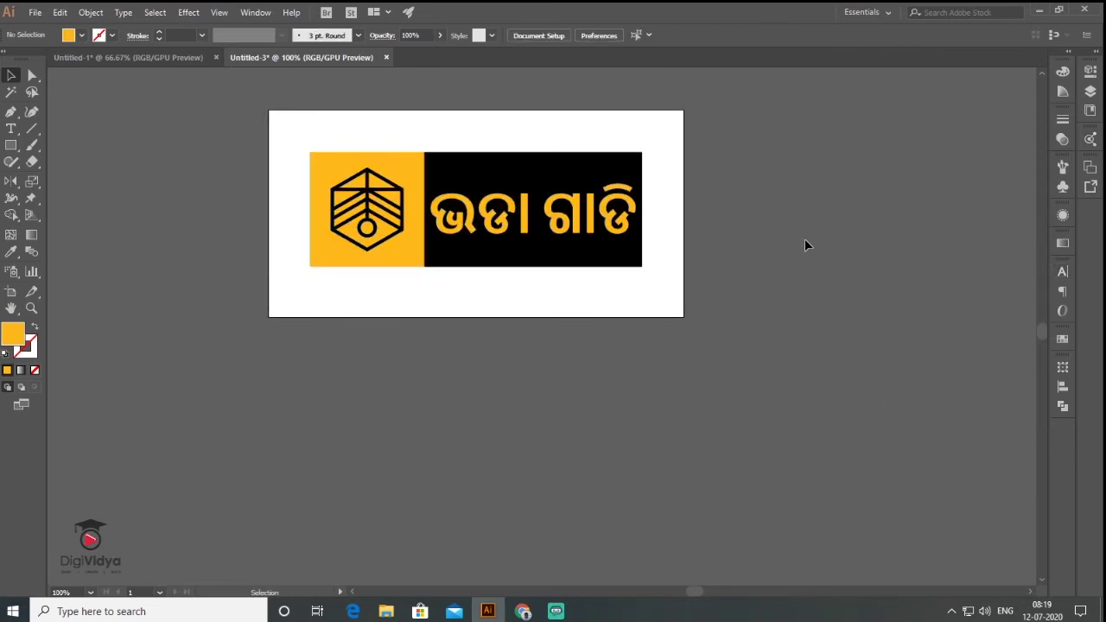
scroll(752, 245, right, 2)
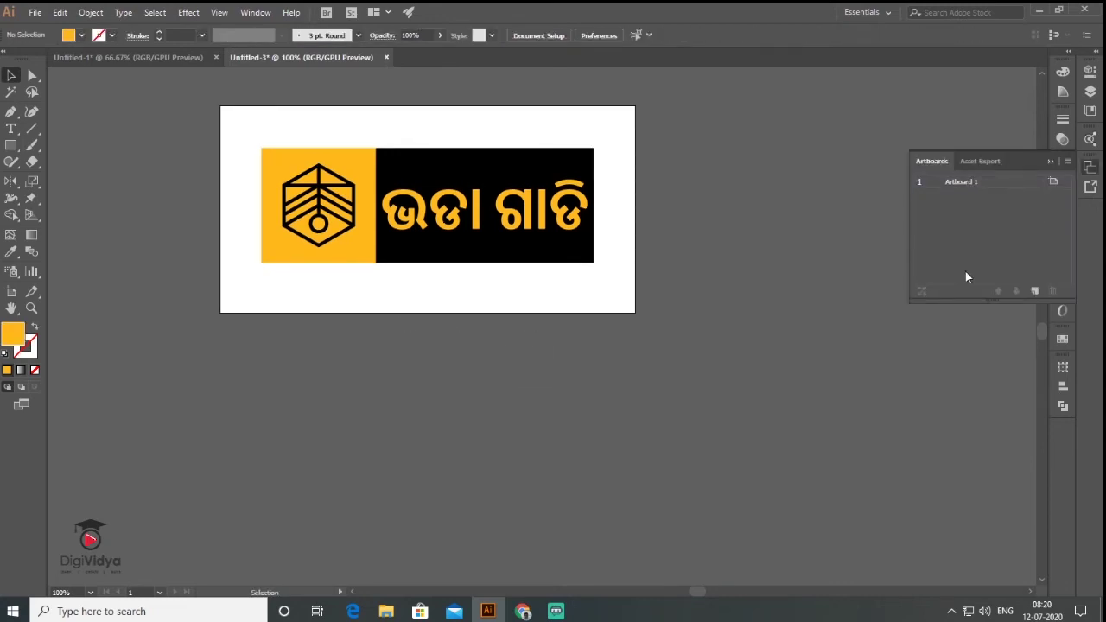
Add Artboard 2 and open its Artboard Options at the width field
click(1036, 291)
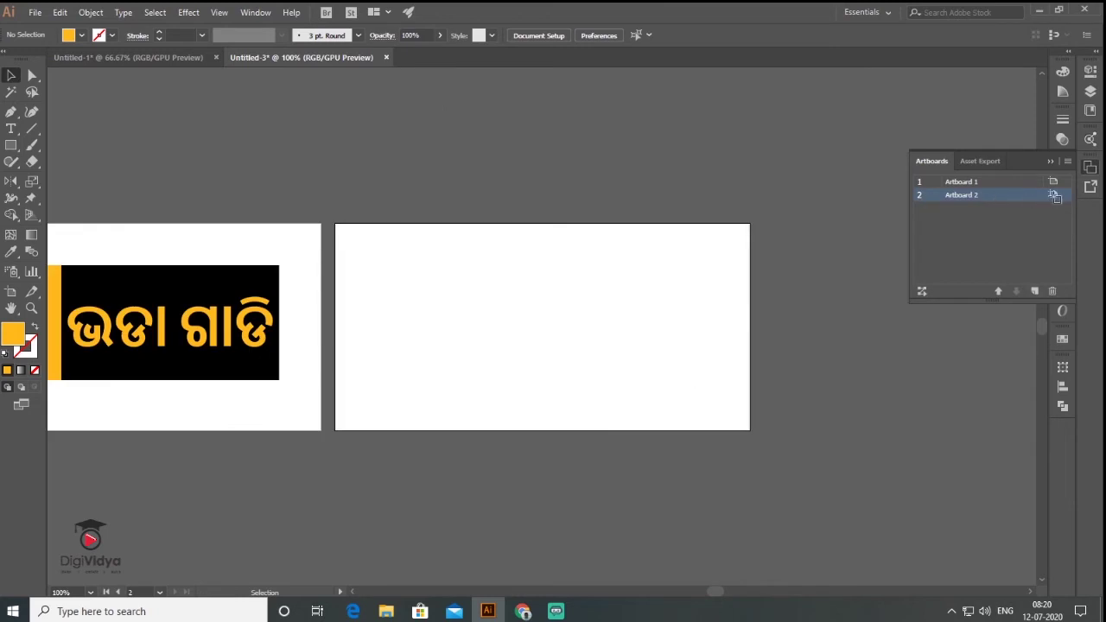
double_click(710, 240)
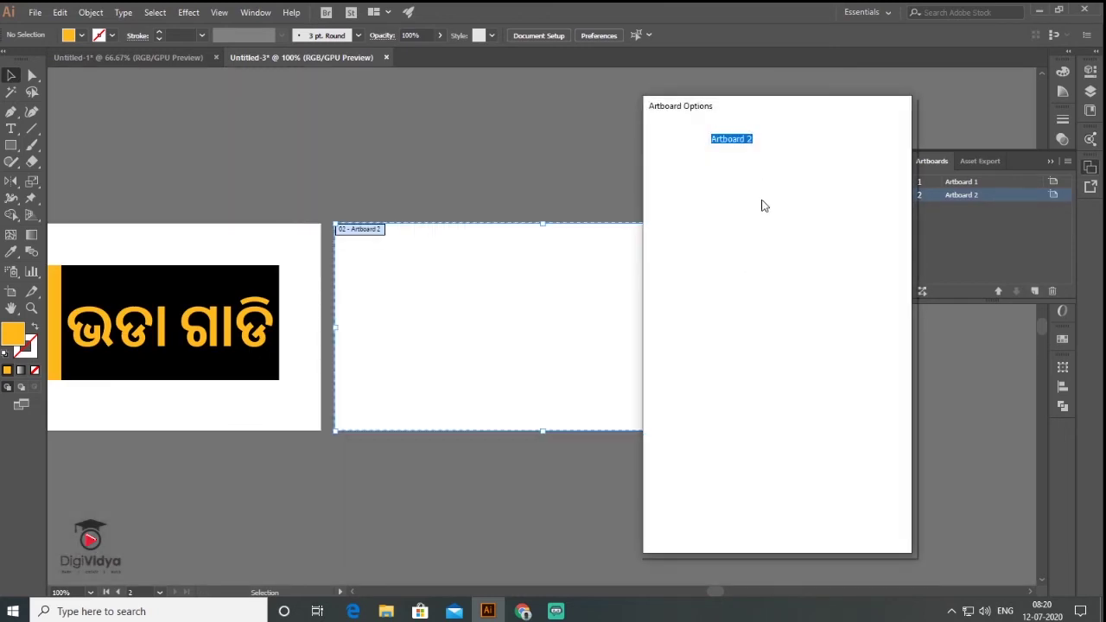
key(Tab)
Set Artboard 2's width to 720 px and bring both artboards into view
text(72)
click(804, 524)
click(10, 75)
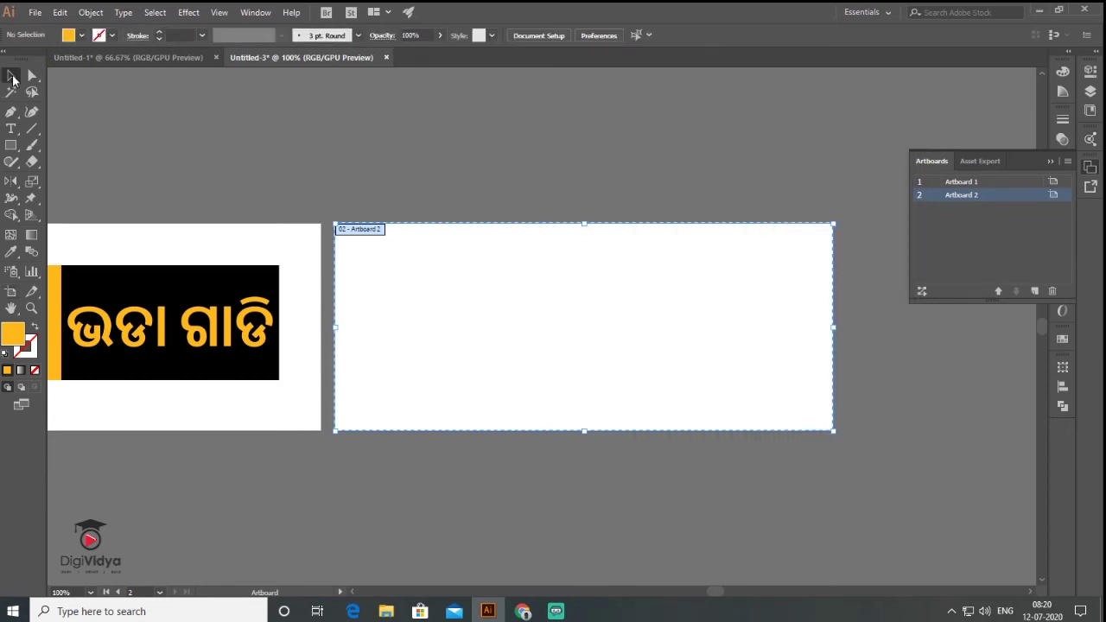
scroll(491, 267, down, 4)
scroll(491, 267, left, 3)
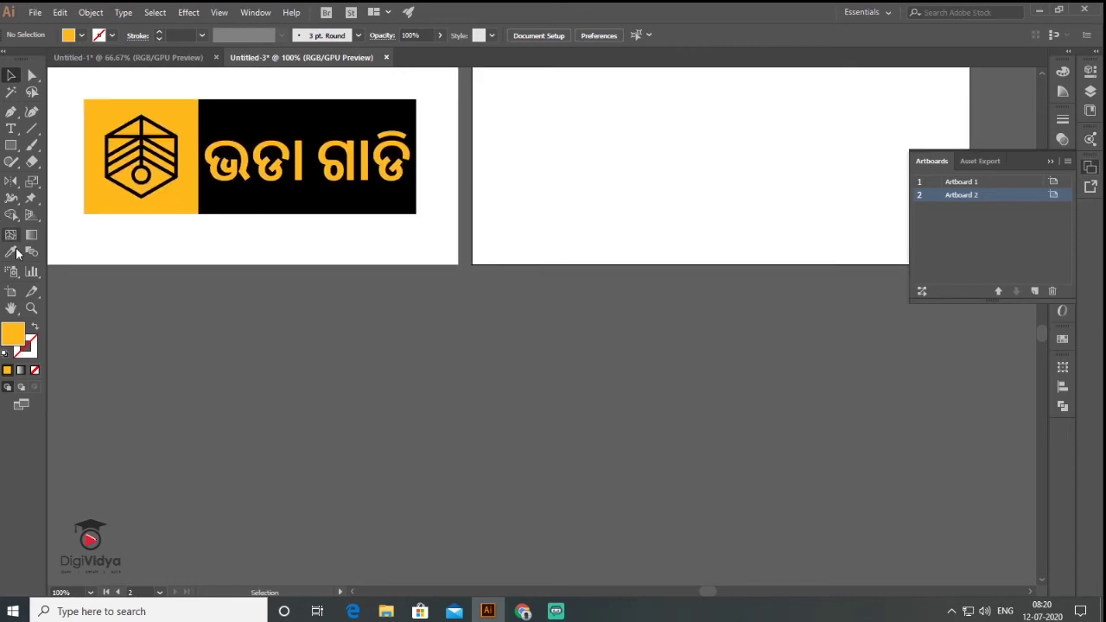
click(12, 291)
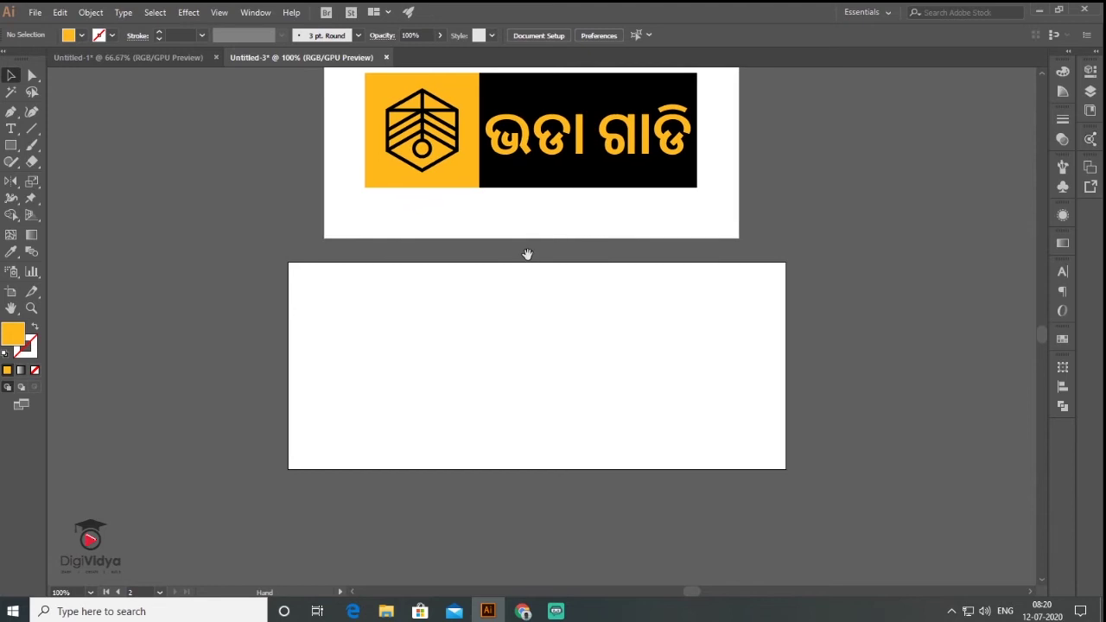
Place a shrunk copy of the logo group at Artboard 2's top-left
key(ctrl+a)
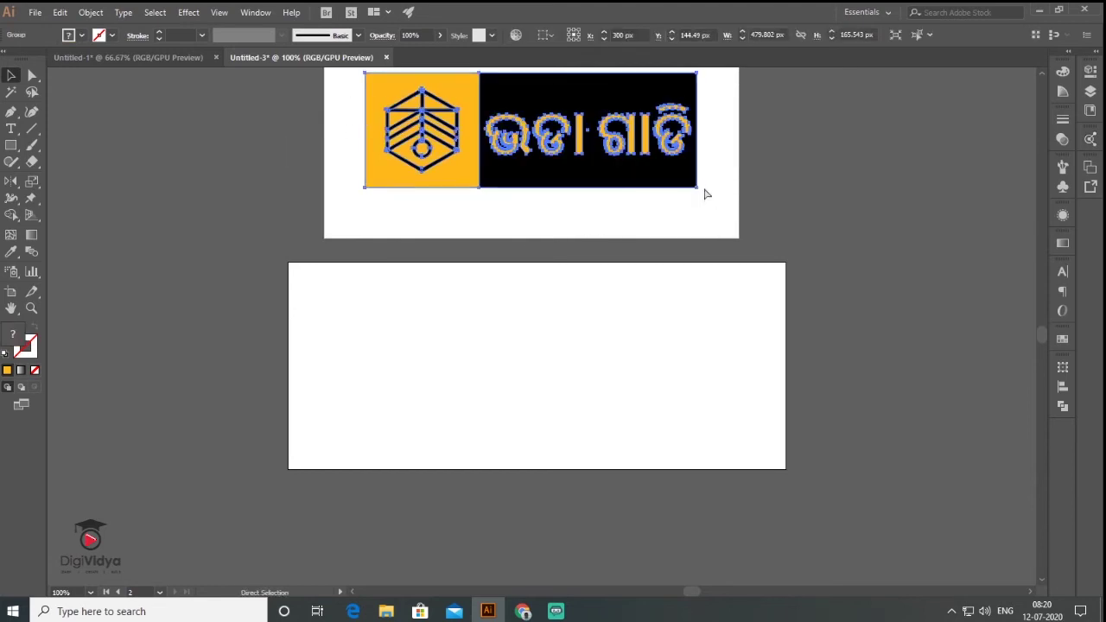
drag(523, 134, 489, 333)
drag(663, 387, 462, 316)
drag(397, 294, 399, 278)
click(31, 145)
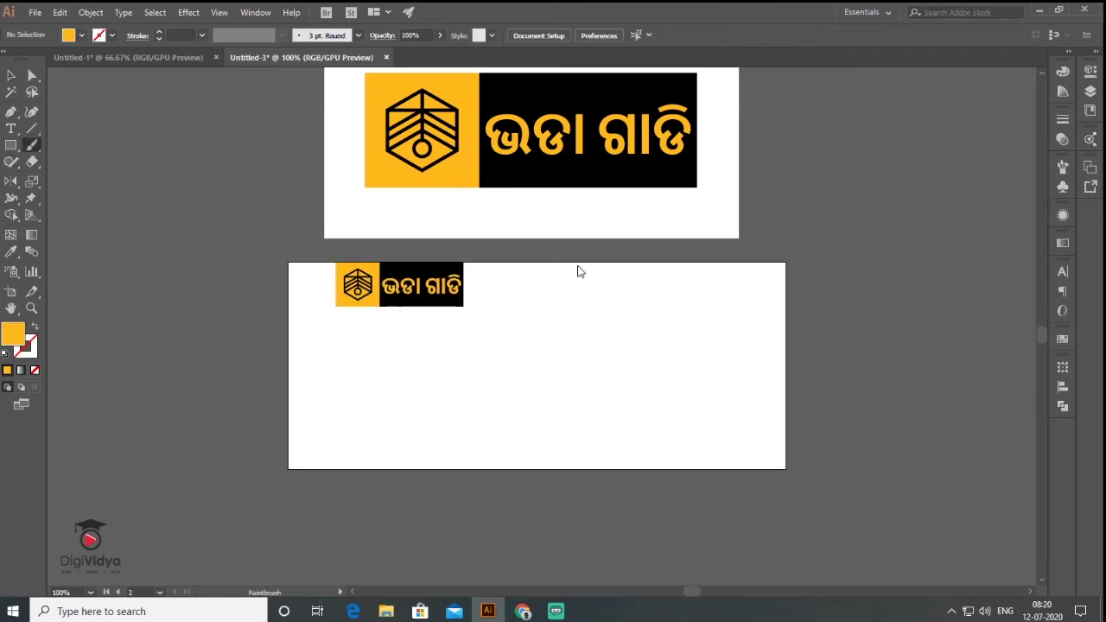
Sketch rough orange layout strokes, a wide box and a wheeled car on Artboard 2
drag(576, 264, 589, 469)
key(shift+x)
drag(581, 268, 697, 363)
drag(830, 461, 846, 486)
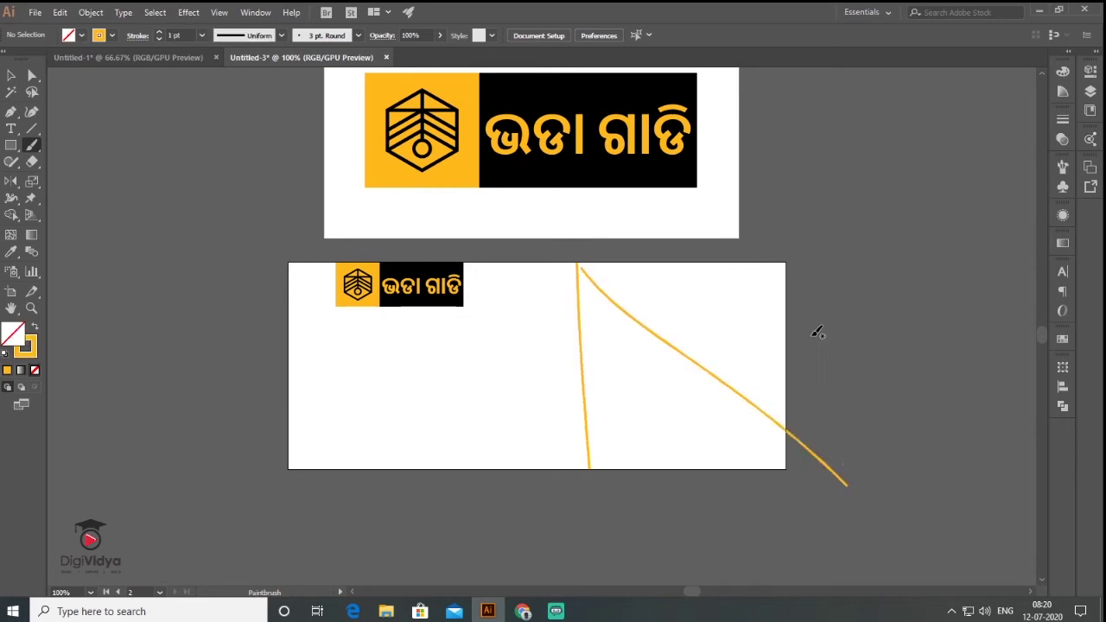
drag(780, 278, 577, 515)
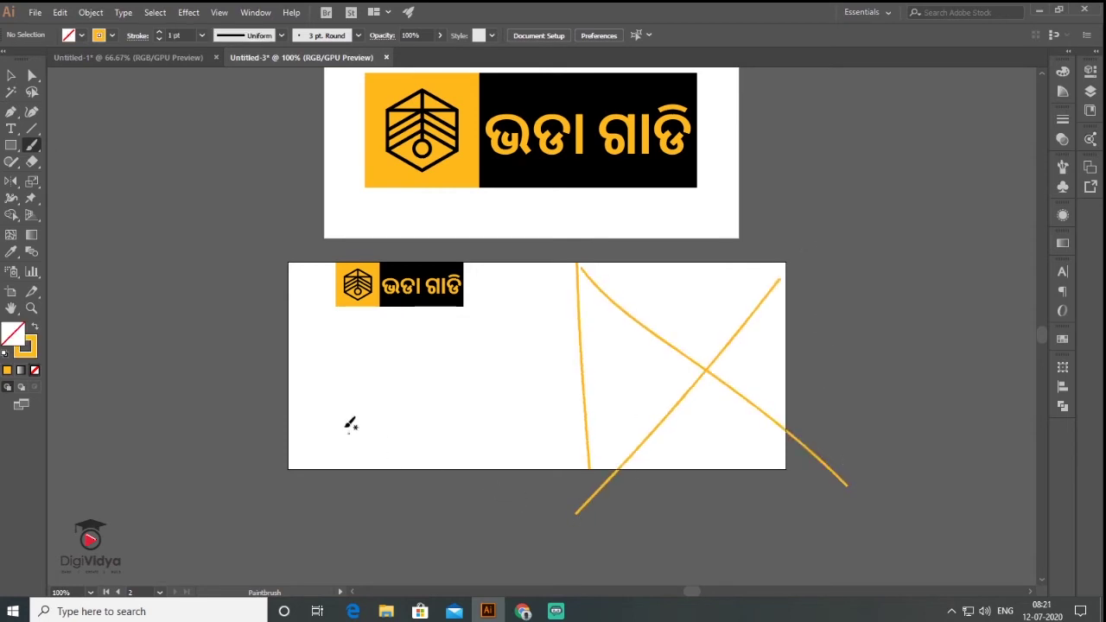
mouse_move(423, 415)
mouse_down()
mouse_move(353, 432)
mouse_move(390, 455)
mouse_move(501, 447)
mouse_move(484, 419)
mouse_move(498, 425)
mouse_up()
drag(372, 448, 404, 450)
drag(449, 445, 469, 449)
click(489, 450)
Sketch a text-area rectangle, a detailed phone outline and a small top-right box
mouse_move(309, 333)
mouse_down()
mouse_move(454, 381)
mouse_move(515, 380)
mouse_move(513, 326)
mouse_move(338, 328)
mouse_up()
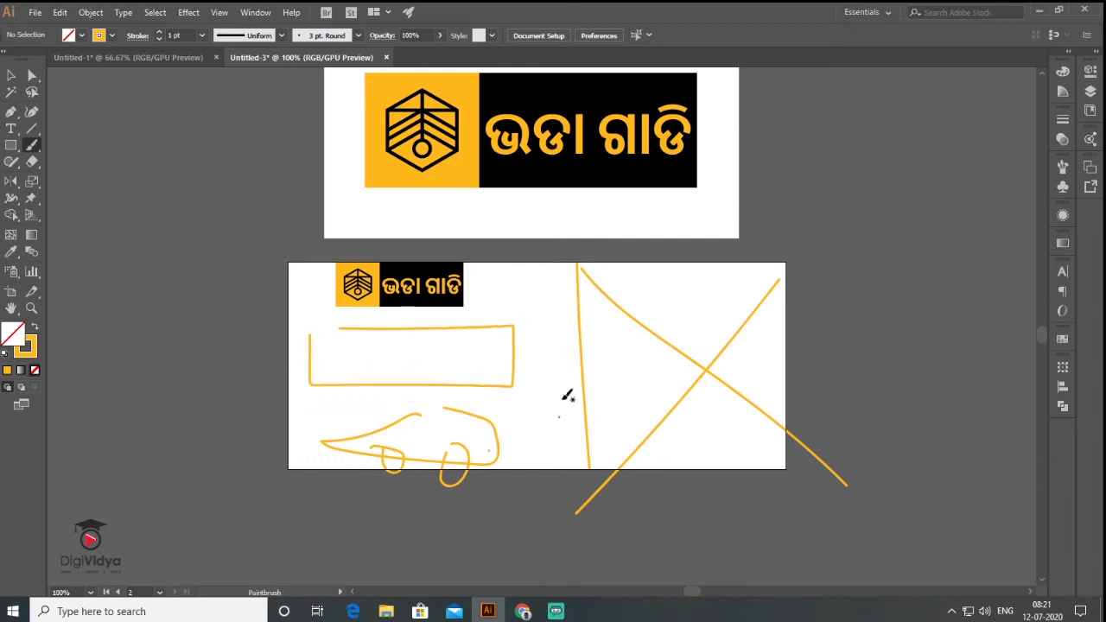
mouse_move(536, 313)
mouse_down()
mouse_move(547, 434)
mouse_move(584, 441)
mouse_up()
mouse_move(613, 388)
mouse_down()
mouse_move(608, 304)
mouse_move(541, 314)
mouse_up()
drag(572, 419, 570, 425)
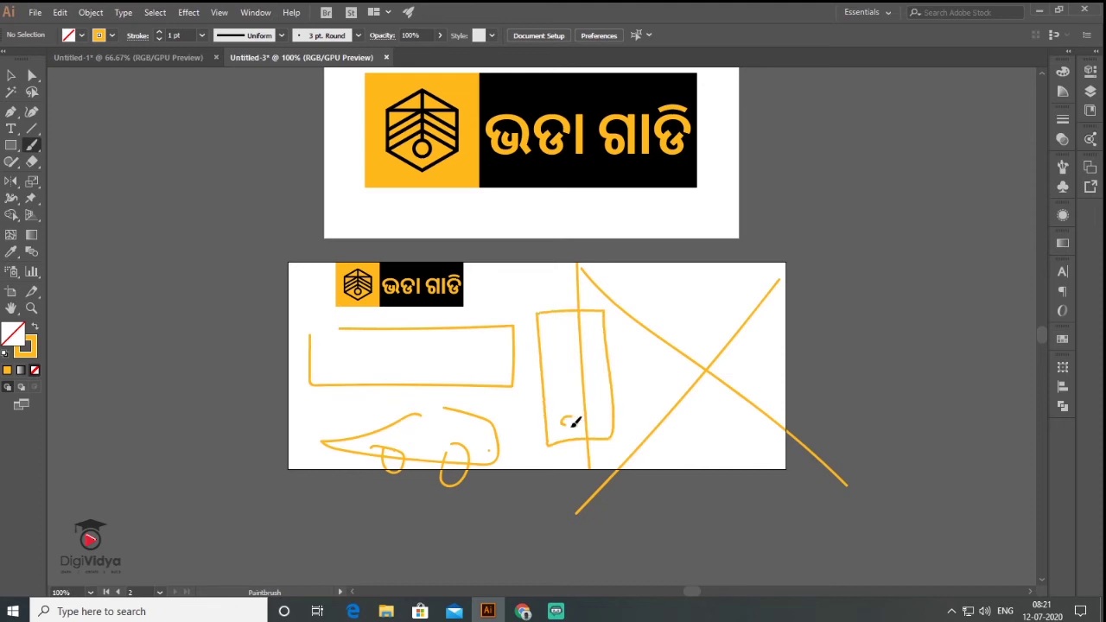
drag(576, 362, 562, 379)
mouse_move(584, 325)
mouse_down()
mouse_move(582, 342)
mouse_move(548, 339)
mouse_up()
mouse_move(727, 279)
mouse_down()
mouse_move(757, 299)
mouse_move(780, 280)
mouse_move(728, 276)
mouse_move(778, 285)
mouse_up()
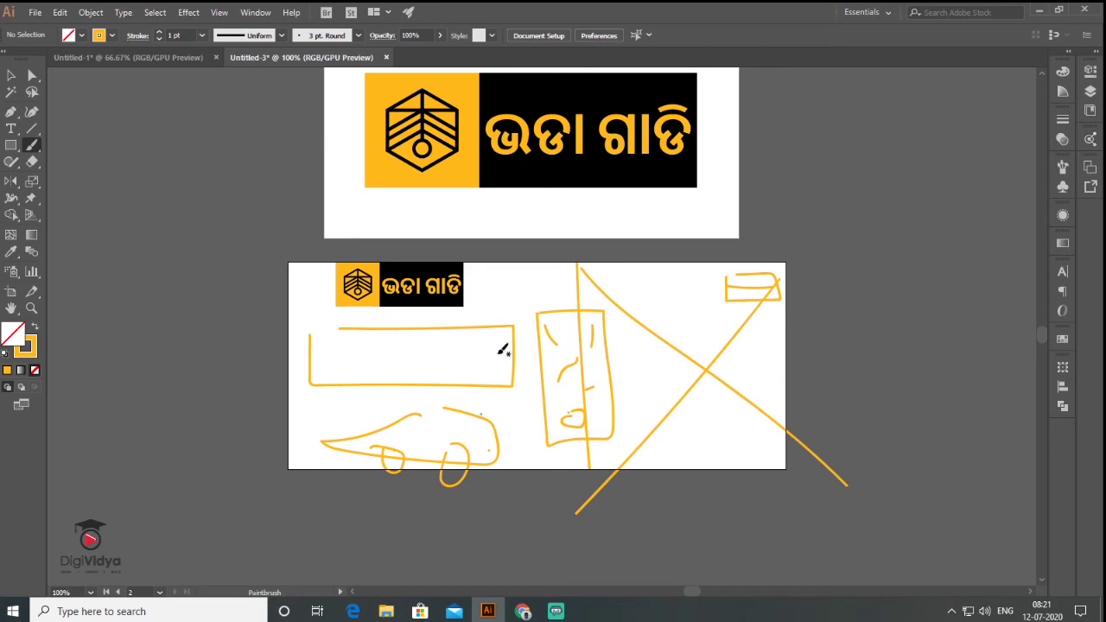
Delete the freehand sketch strokes, leaving only the small top-right box
click(12, 75)
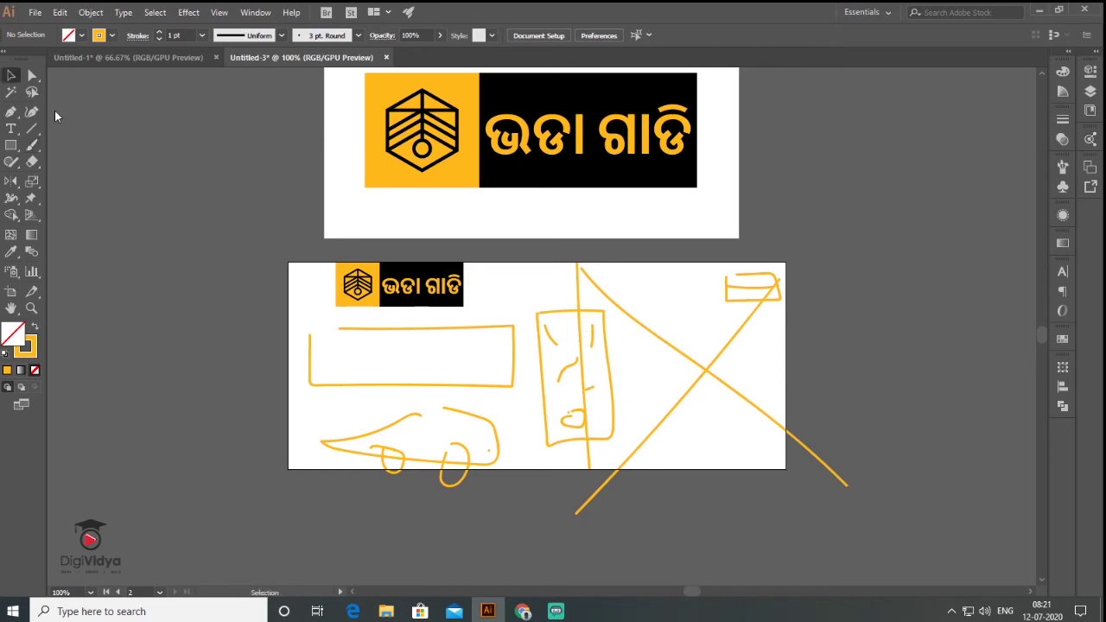
drag(276, 511, 714, 264)
key(Delete)
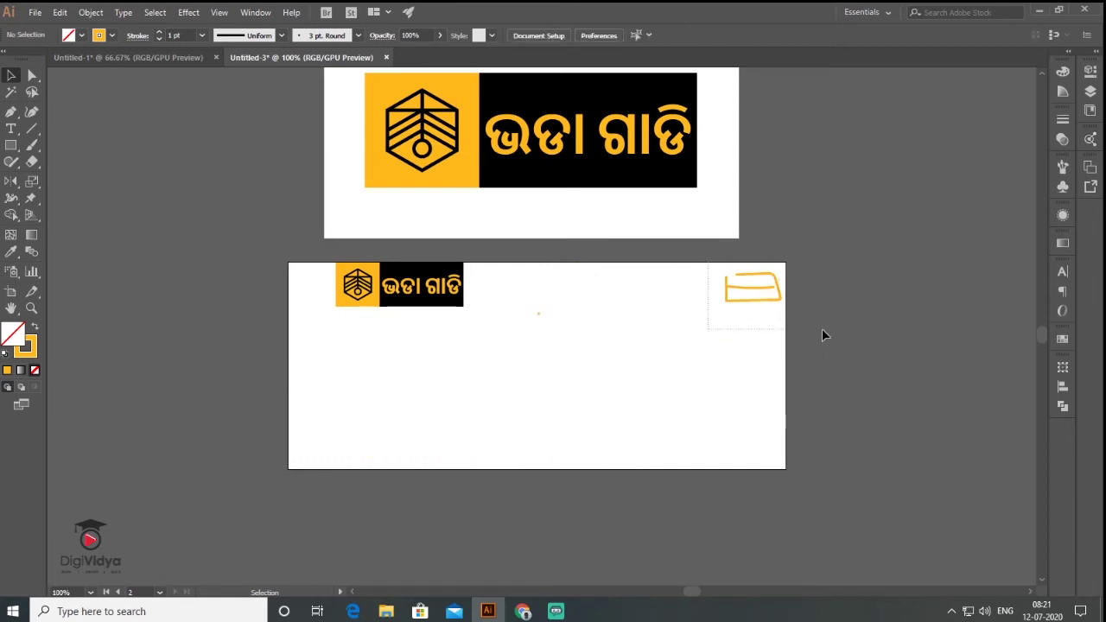
Delete the leftover sketch box and add enlarged 'HELLO BHUBANESWAR' text on the artboard
drag(746, 255, 712, 261)
key(Delete)
click(11, 130)
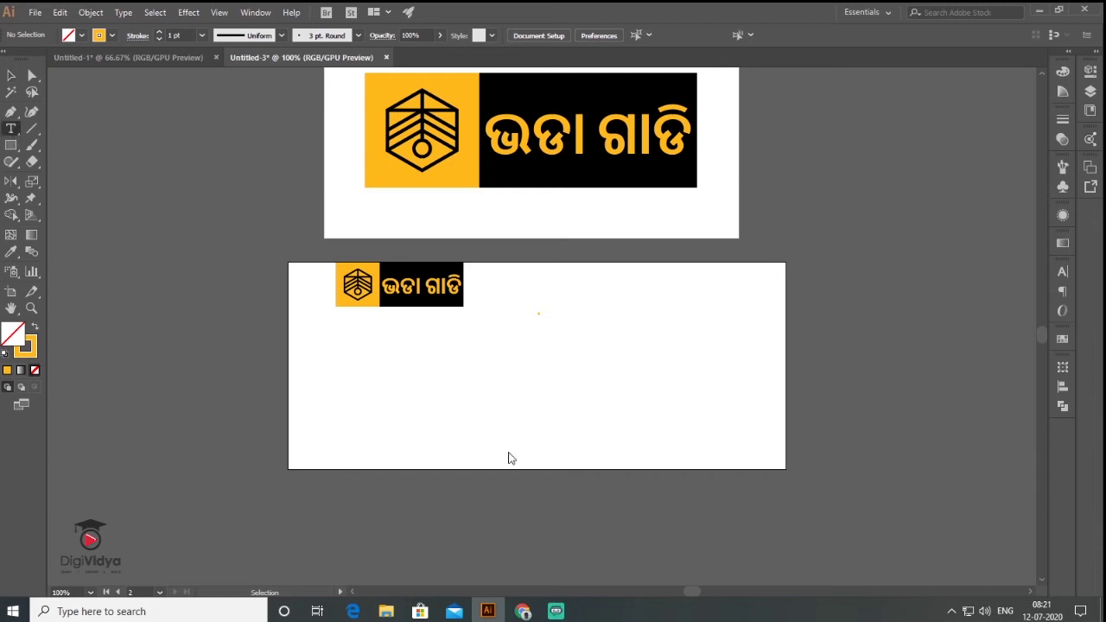
click(390, 363)
text(HELLO BHUBANESWAR)
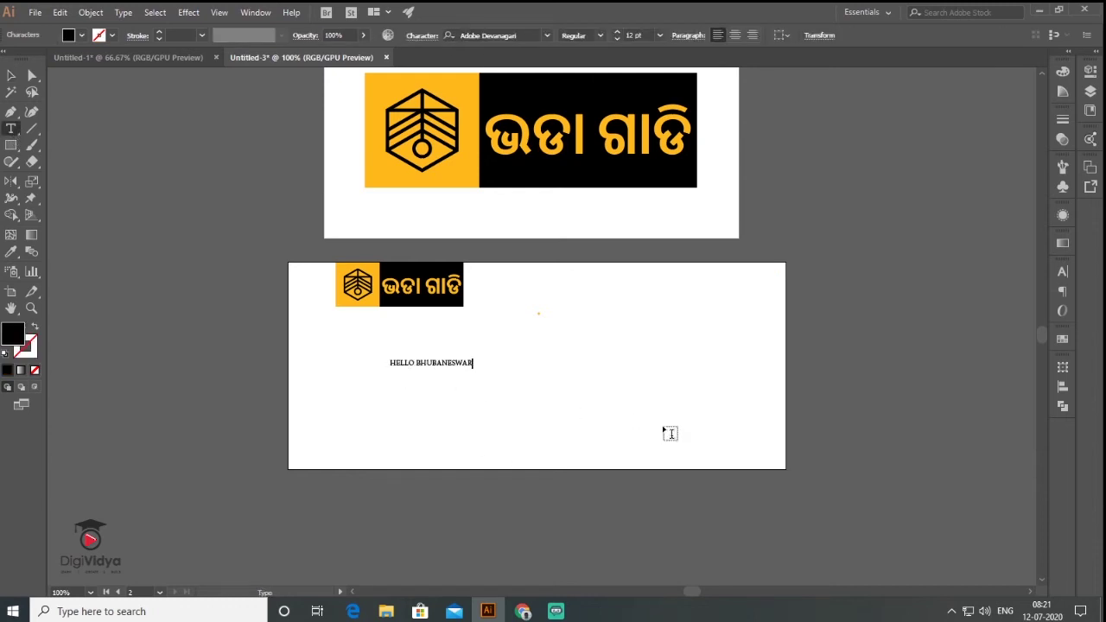
key(Escape)
mouse_move(602, 412)
mouse_down()
mouse_move(600, 386)
mouse_move(460, 339)
mouse_up()
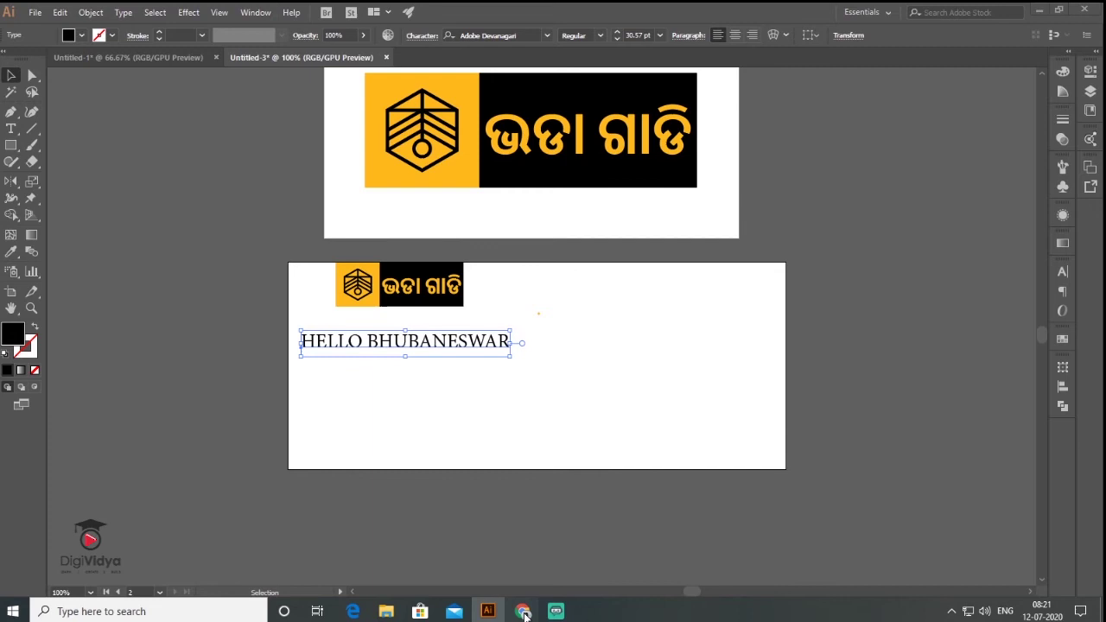
Translate 'Hello Bhubaneswar' into Odia and paste it over the English text
click(524, 613)
key(ctrl+a)
text(Hello Bhubaneswar)
drag(563, 203, 691, 205)
key(ctrl+c)
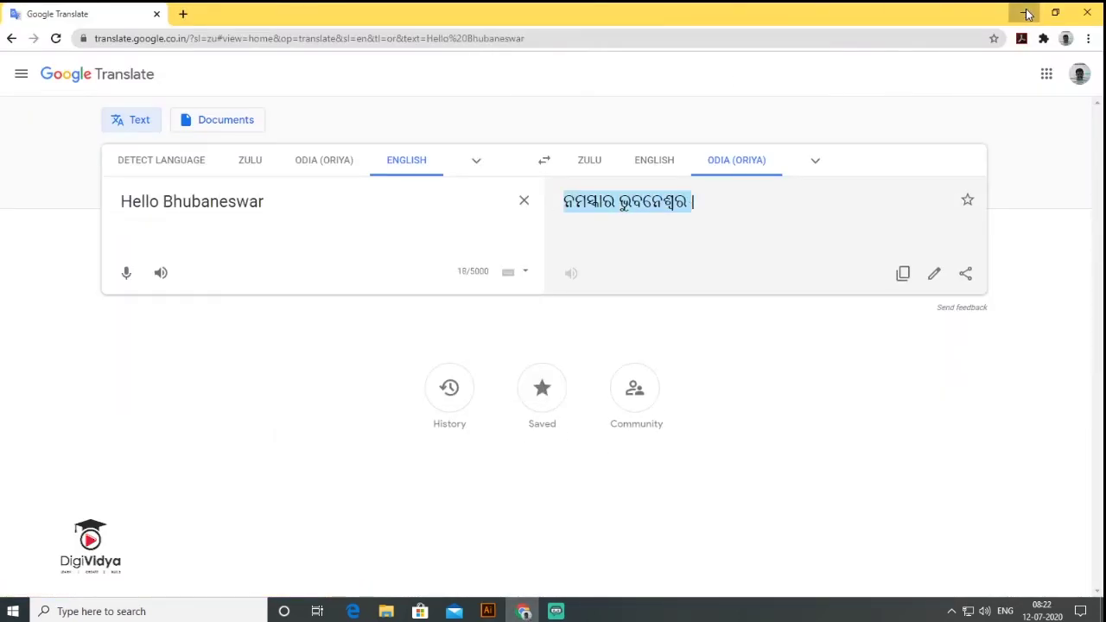
click(1027, 14)
double_click(335, 356)
key(ctrl+a)
key(ctrl+v)
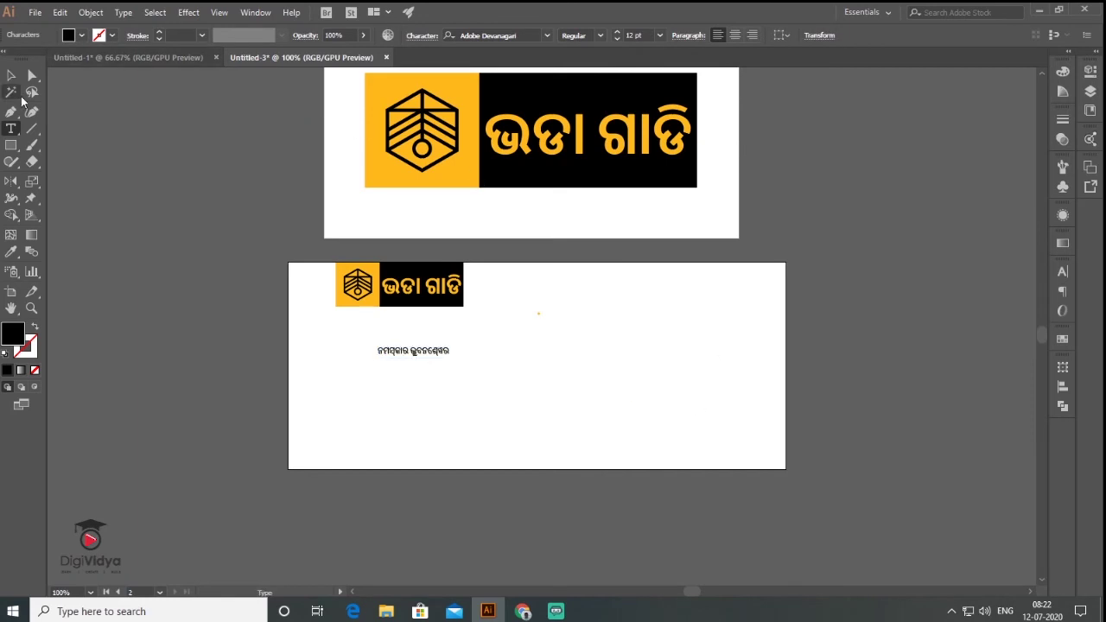
Enlarge the Odia greeting to about 33 pt Bold, move it under the logo, and outline it
click(11, 77)
drag(453, 360, 628, 383)
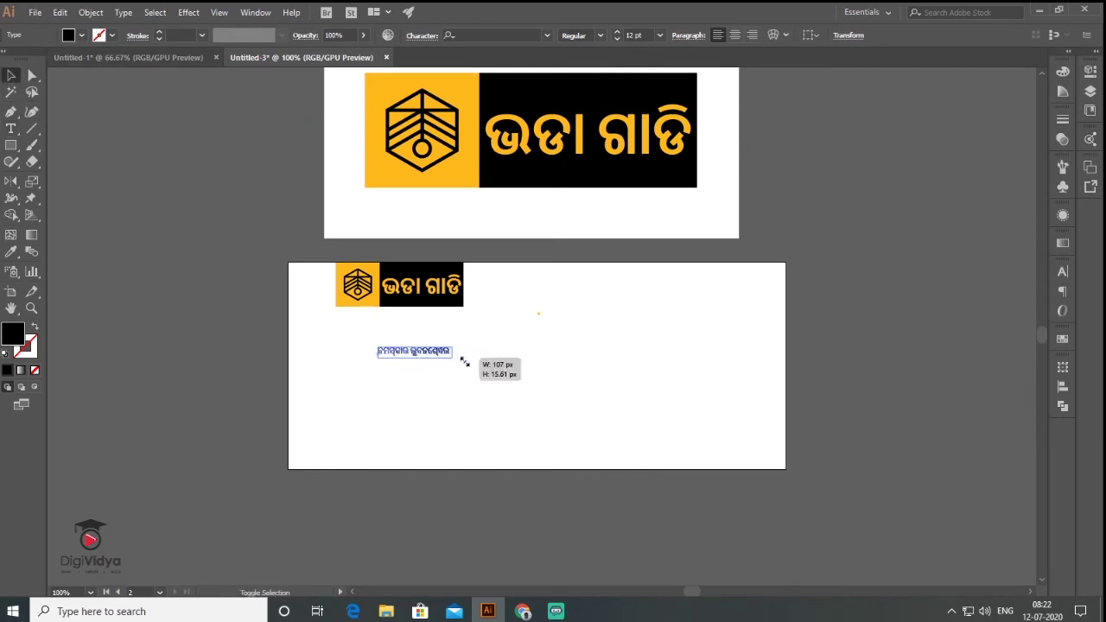
click(598, 37)
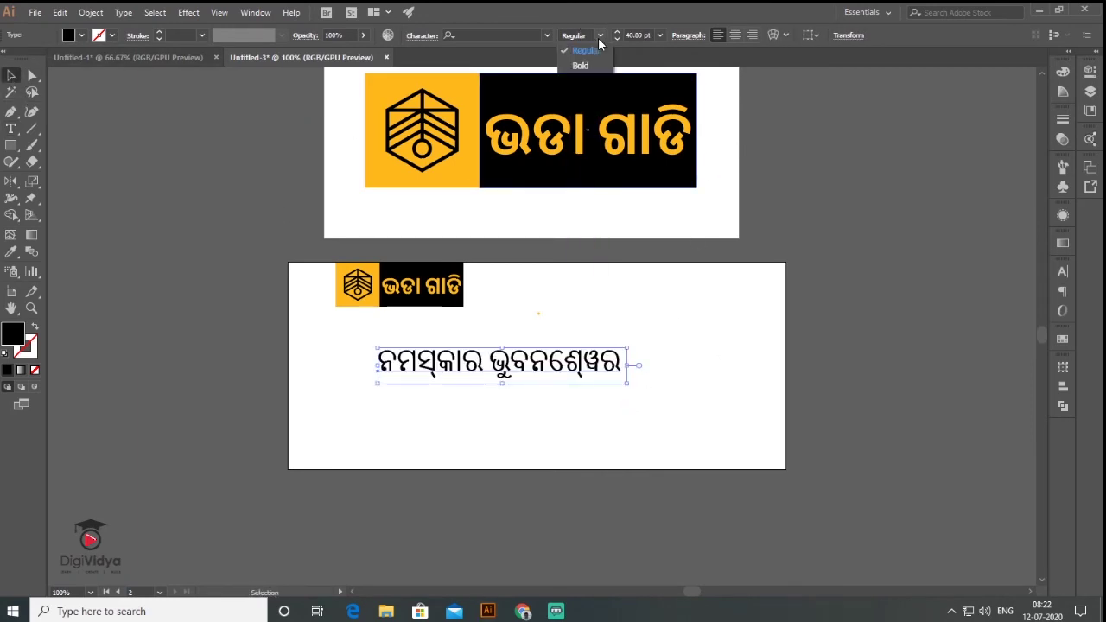
click(577, 66)
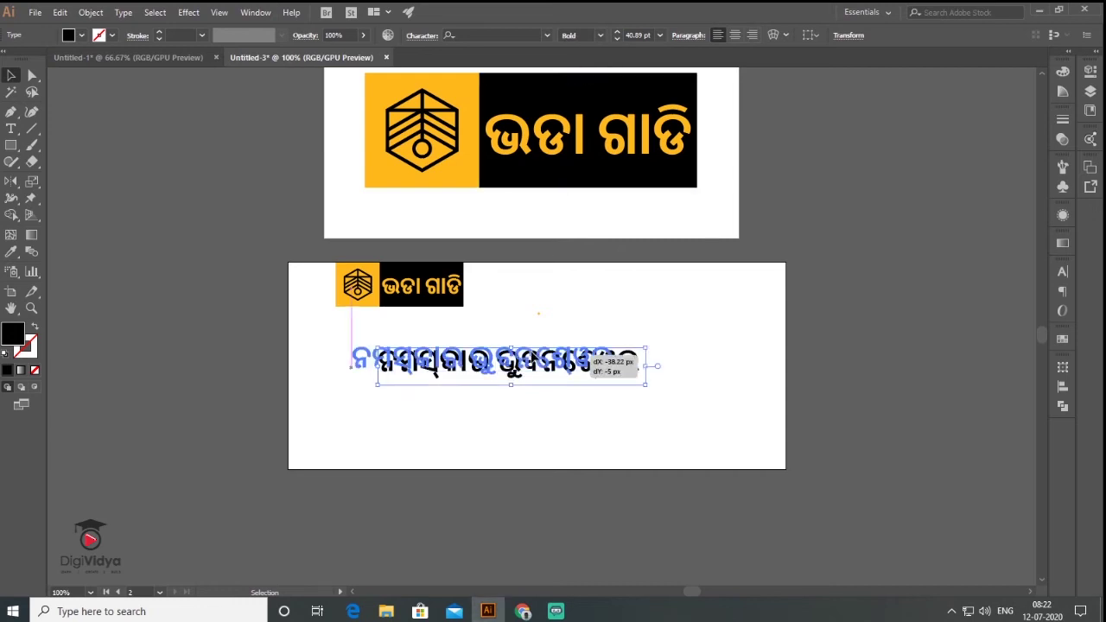
drag(591, 372, 604, 354)
drag(361, 364, 361, 354)
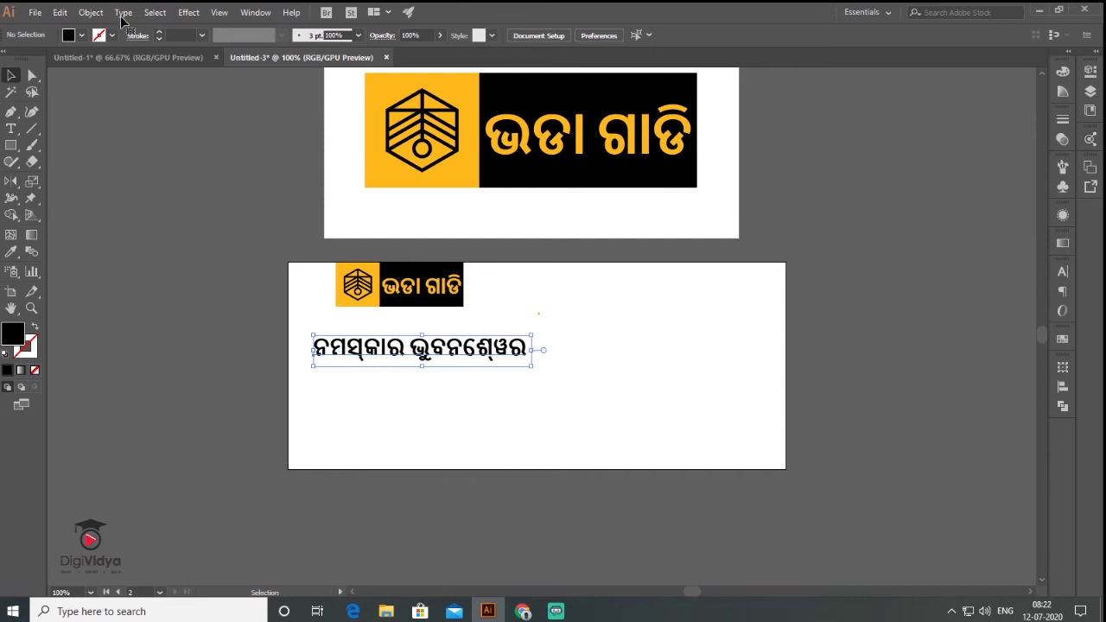
click(122, 14)
click(204, 255)
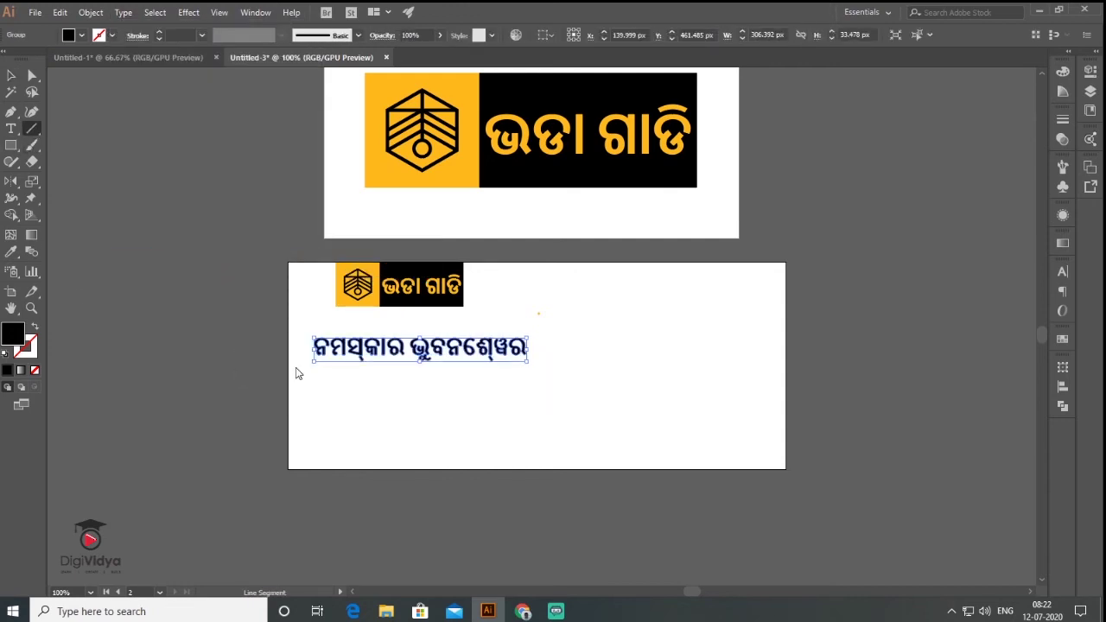
Draw a 6 pt orange underline beneath the Odia greeting
drag(311, 369, 531, 378)
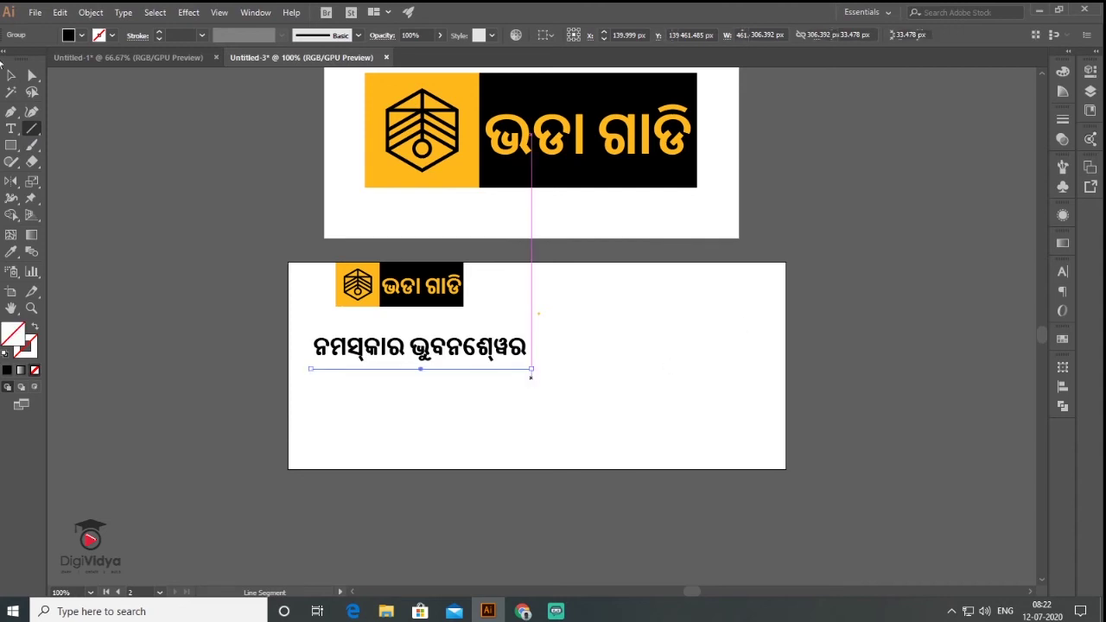
click(10, 252)
click(370, 177)
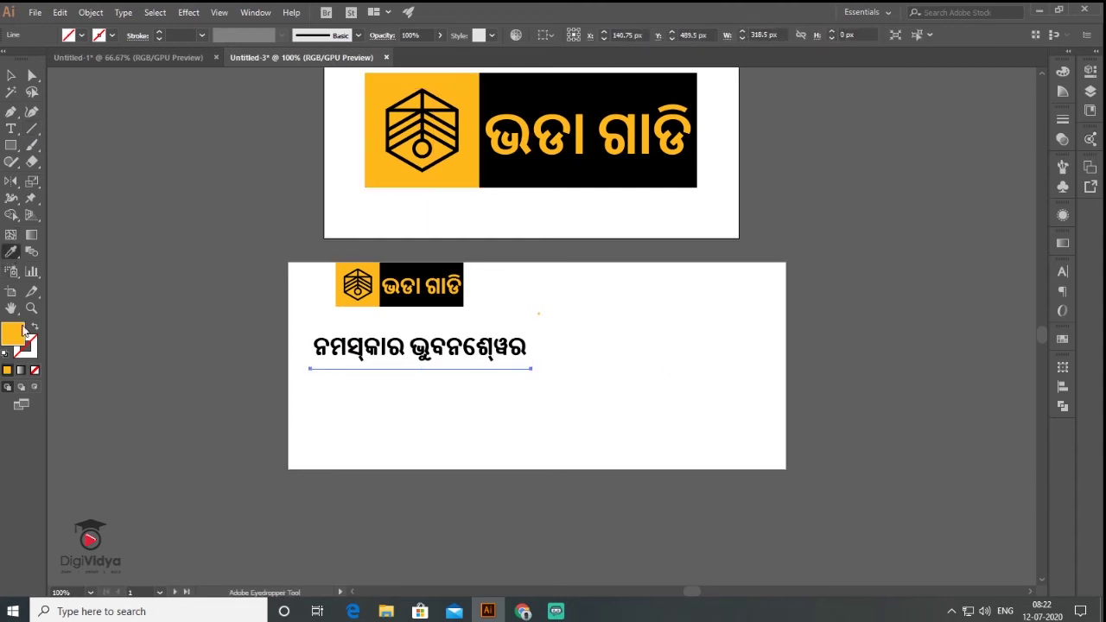
click(33, 329)
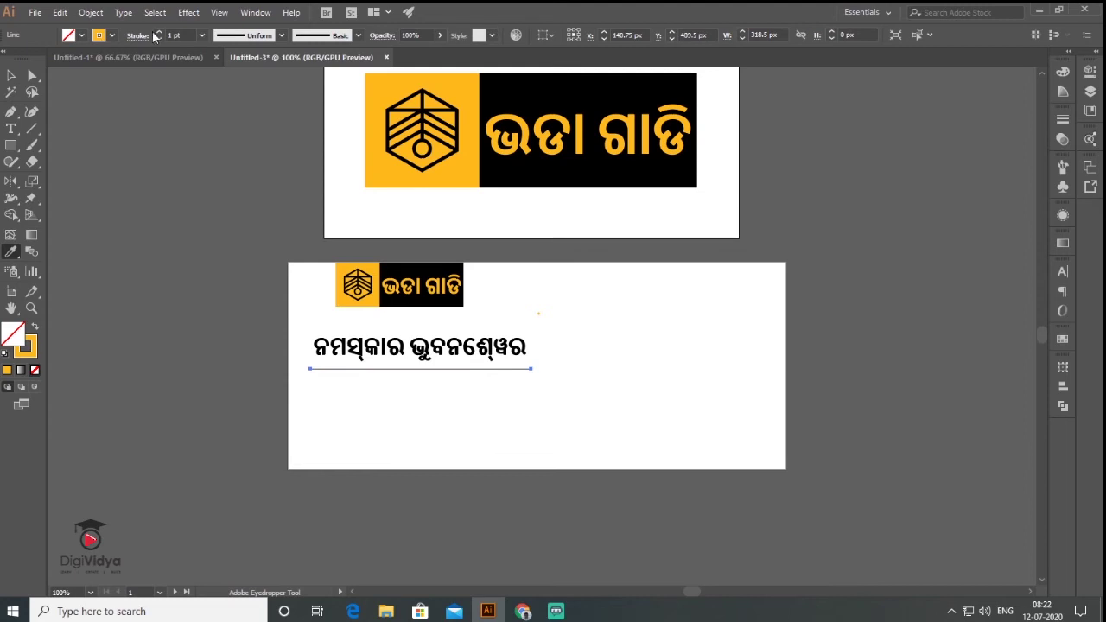
click(161, 32)
click(160, 32)
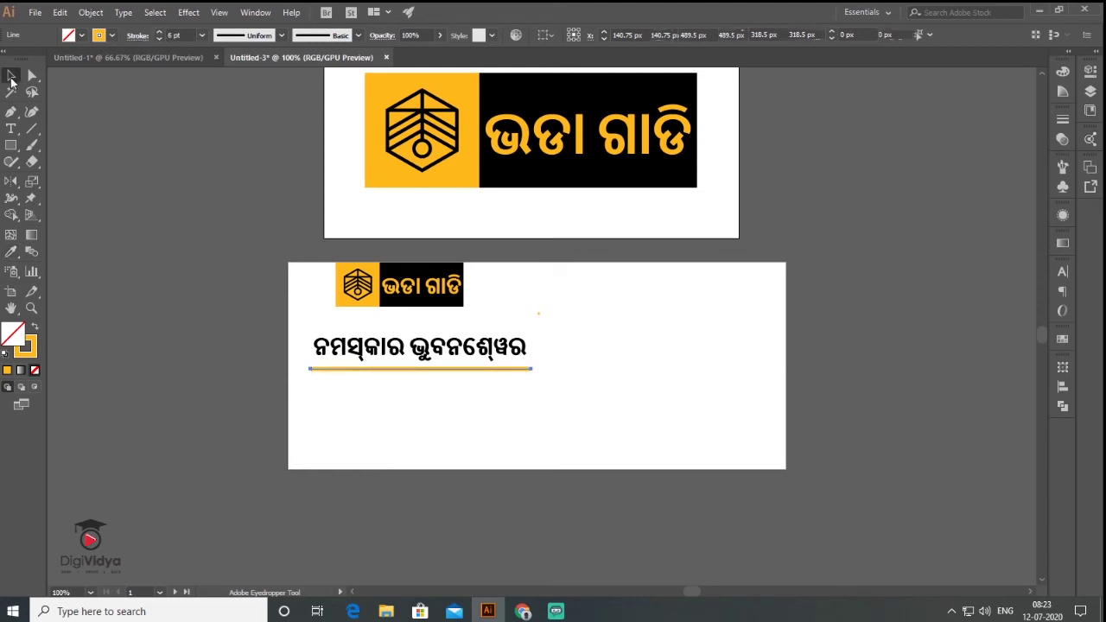
scroll(326, 397, up, 1)
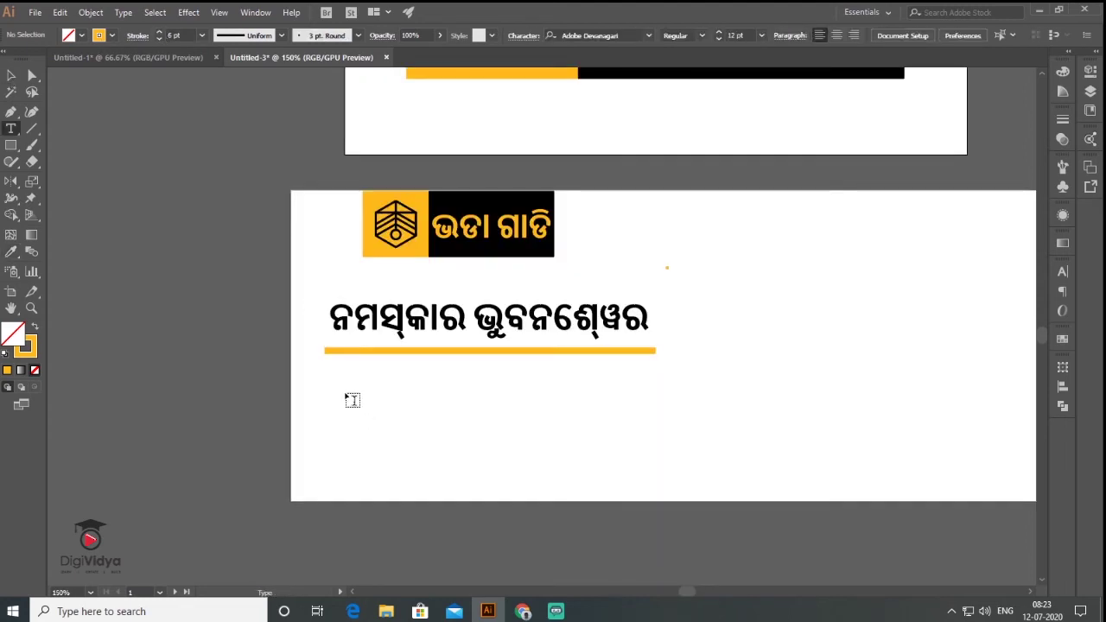
Add the subtitle 'We've arrived. Get the app' in Futura PT Bold at the headline's width
click(350, 398)
key(ctrl+v)
key(Escape)
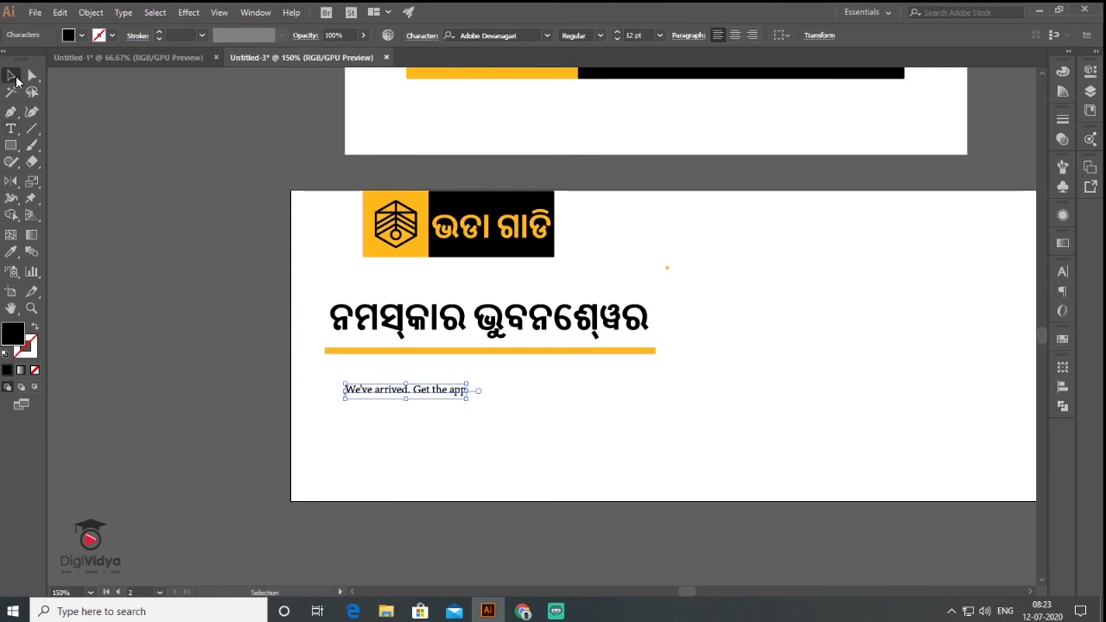
click(543, 34)
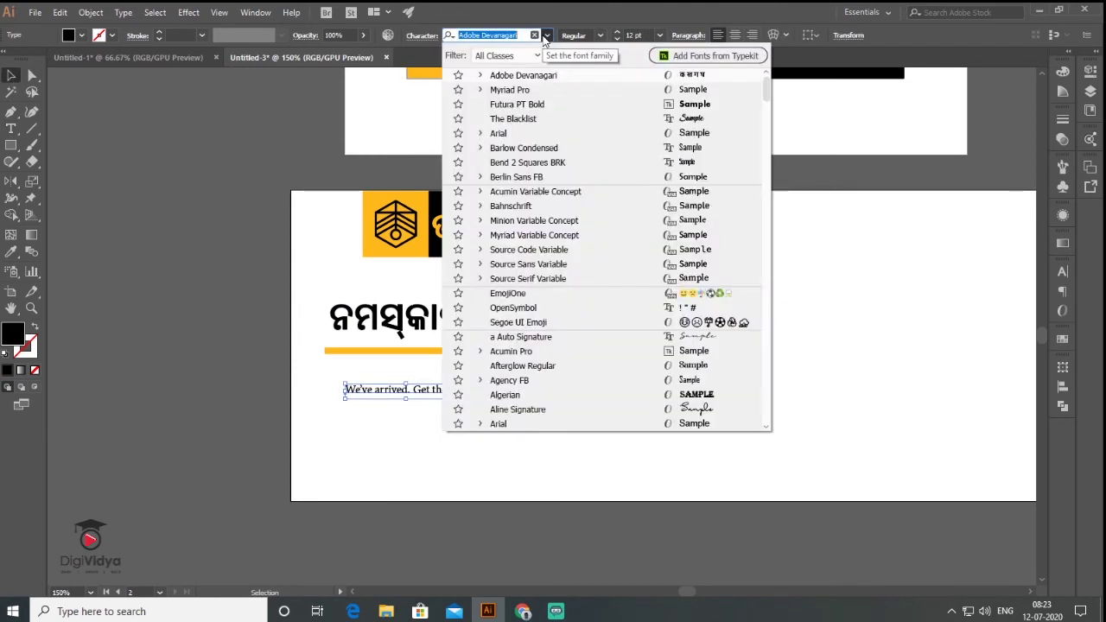
click(705, 105)
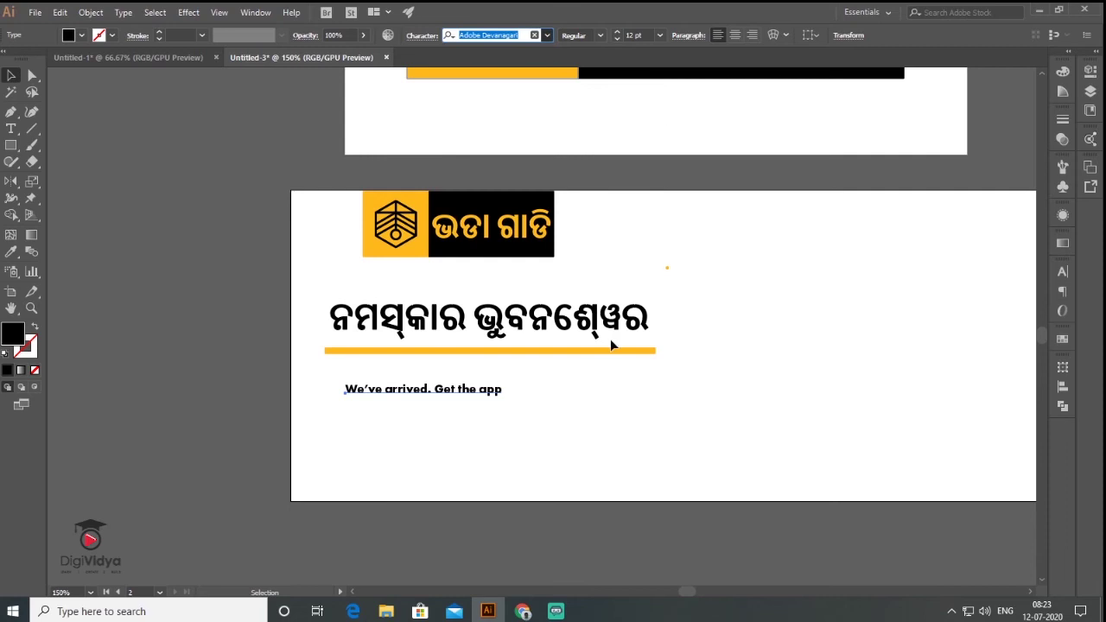
drag(508, 400, 657, 386)
Centre the headline and subtitle horizontally and group them together
drag(302, 296, 702, 428)
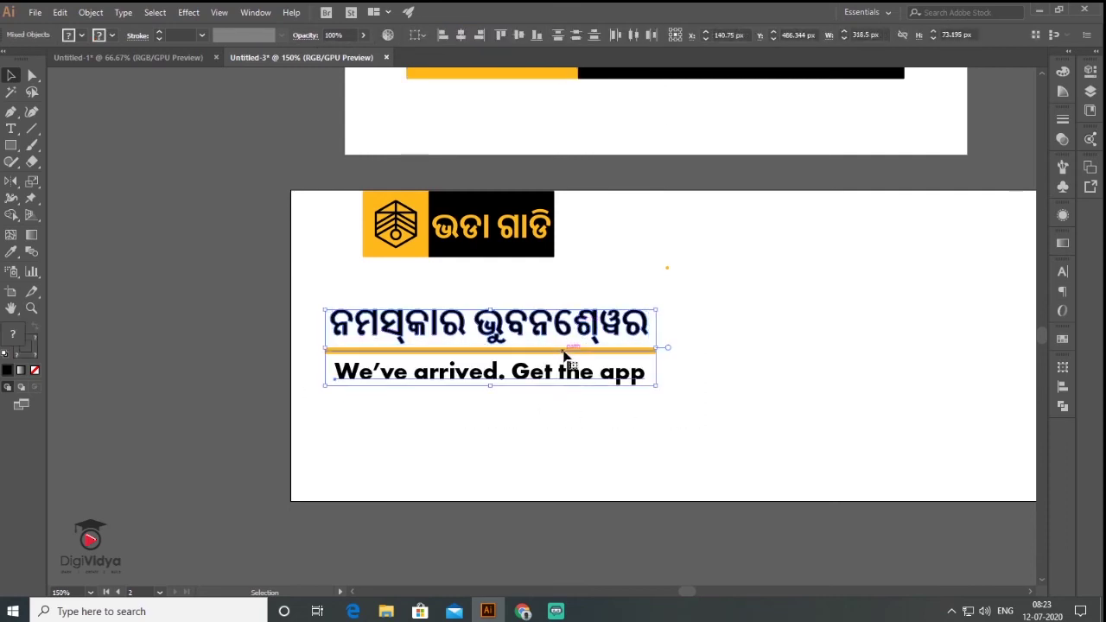
click(459, 37)
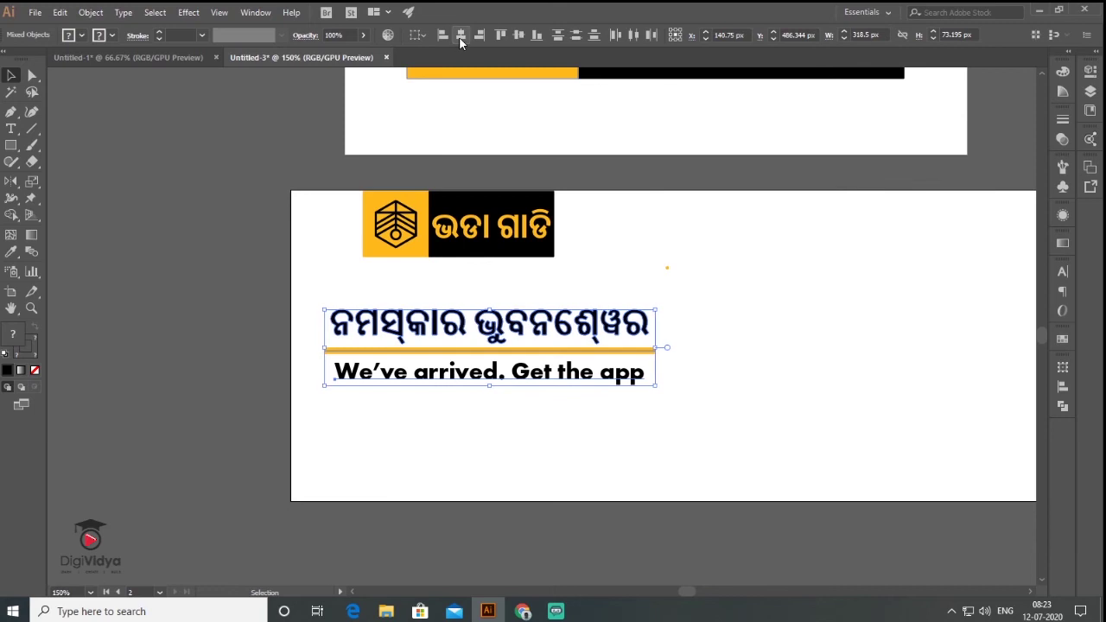
right_click(629, 358)
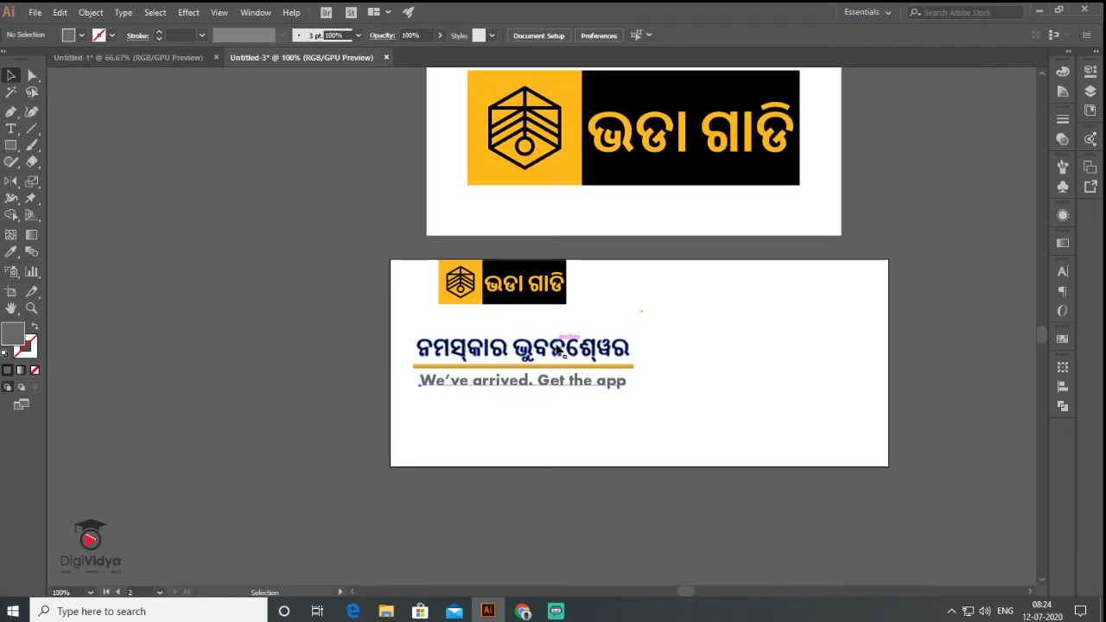
double_click(559, 337)
Place the yellow taxi PNG on the banner, shrink it, and set it below the subtitle
click(34, 13)
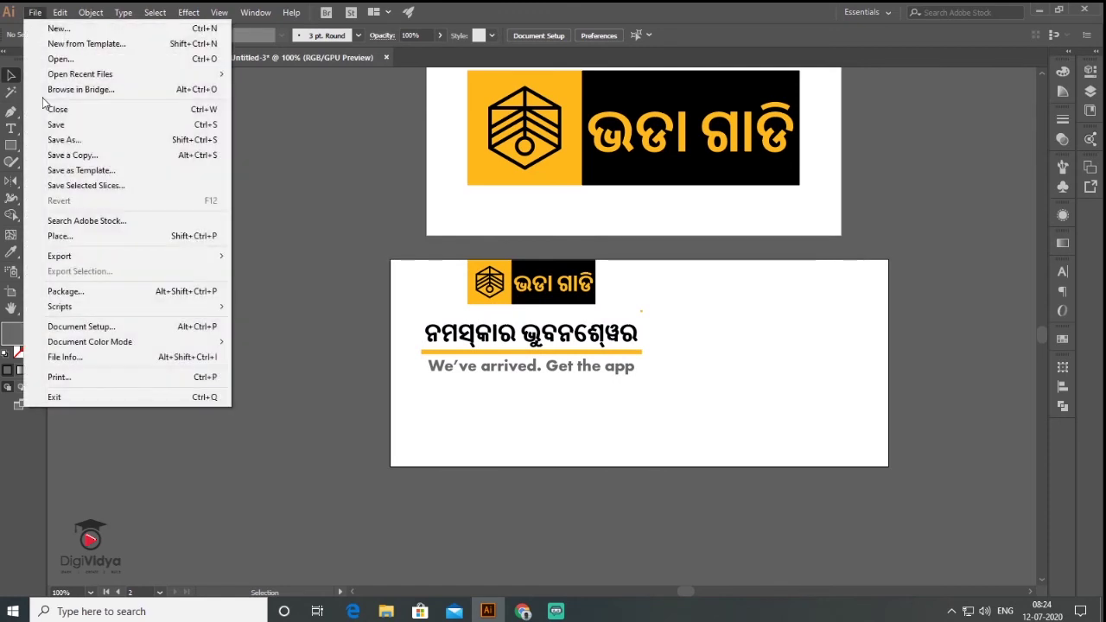
click(87, 236)
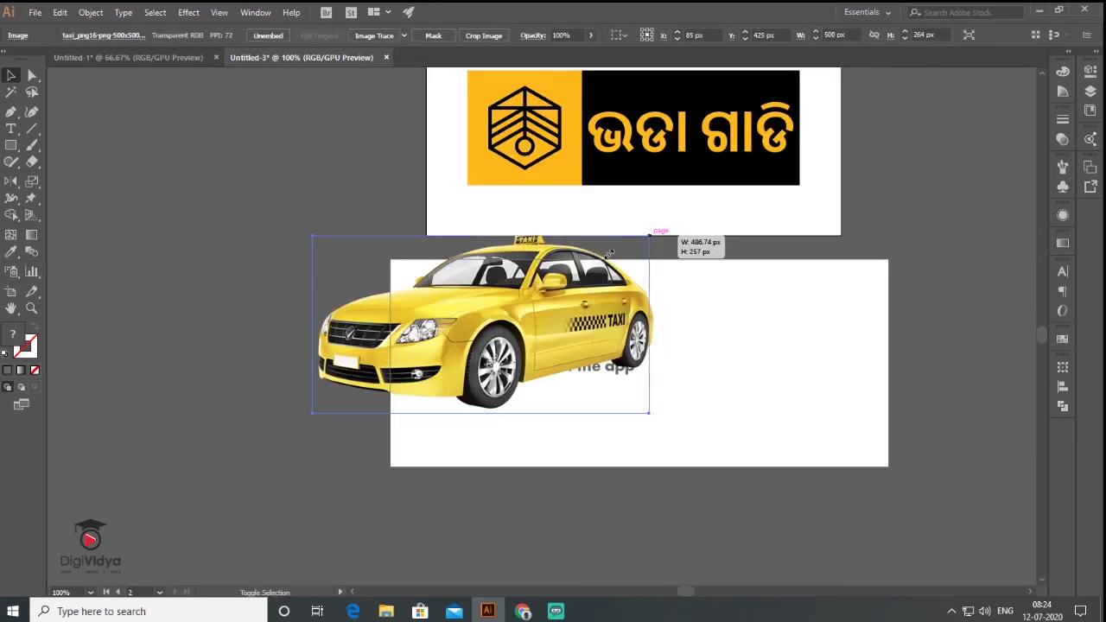
drag(658, 231, 459, 336)
mouse_move(392, 377)
mouse_down()
mouse_move(539, 420)
mouse_move(523, 427)
mouse_up()
click(614, 493)
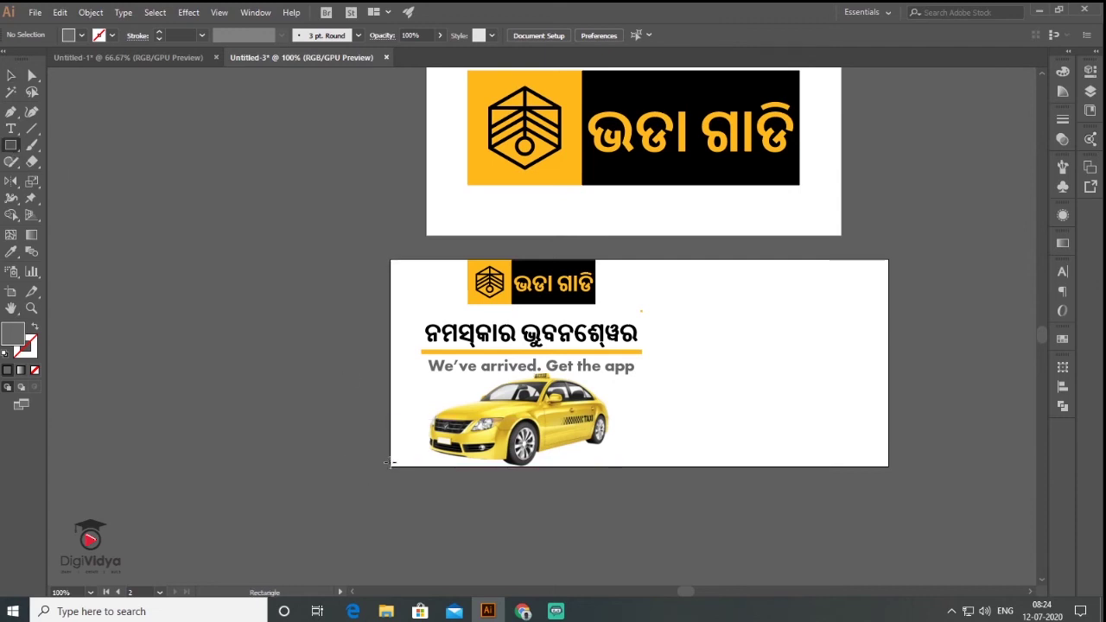
Draw a thin bar along the banner's bottom edge filled with the logo's black
drag(391, 466, 714, 455)
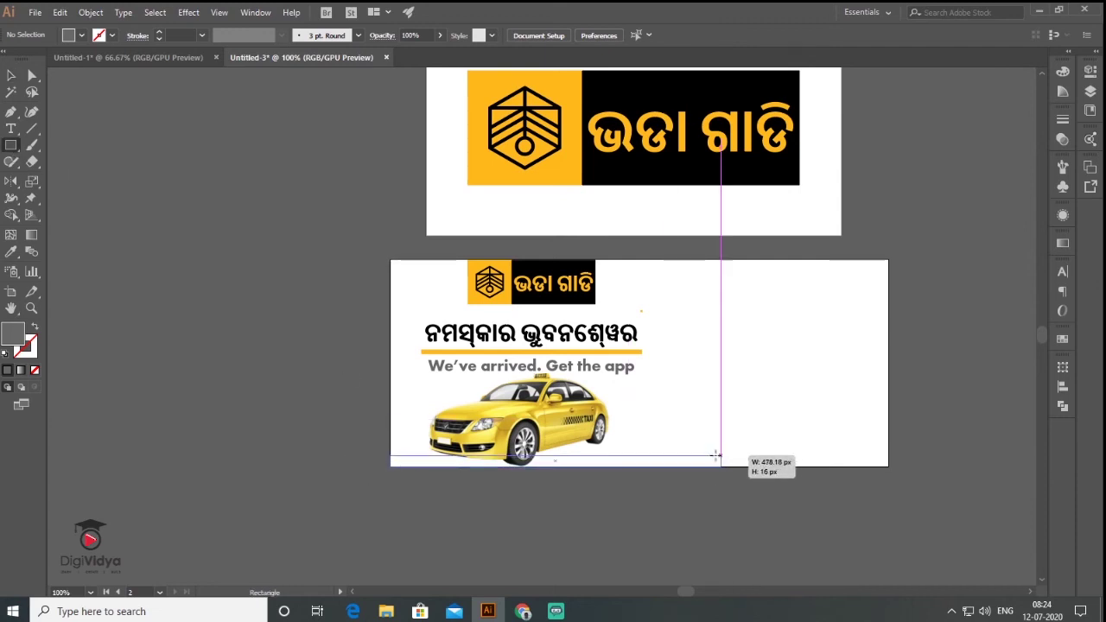
click(11, 253)
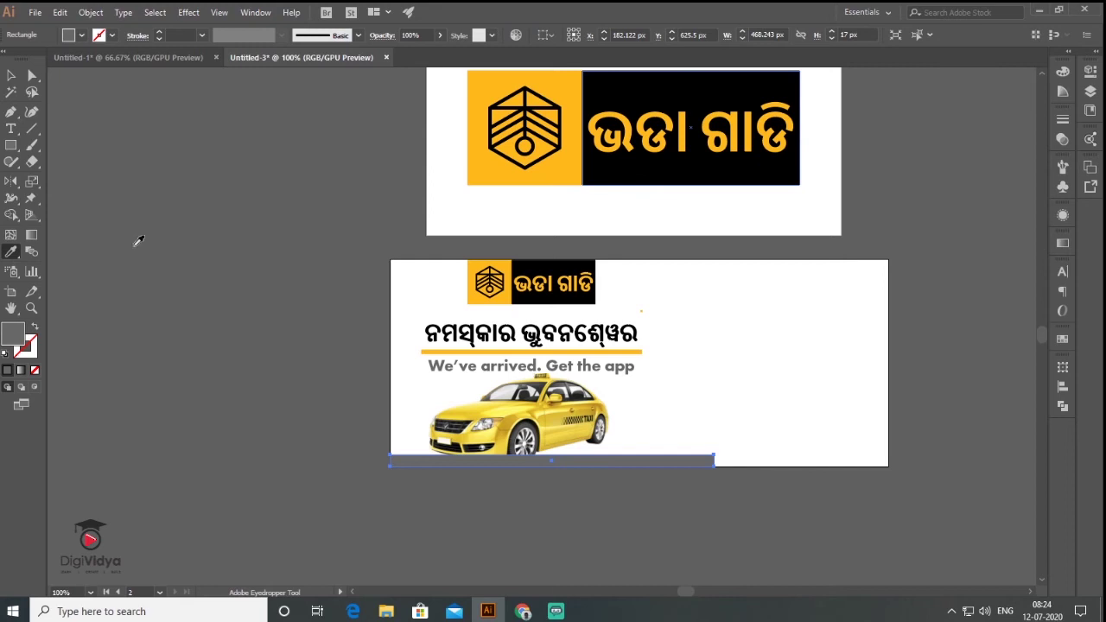
click(691, 130)
click(11, 76)
Duplicate the black bar to the right end and colour the copy the logo's orange
drag(405, 460, 616, 460)
key(ctrl+plus)
key(i)
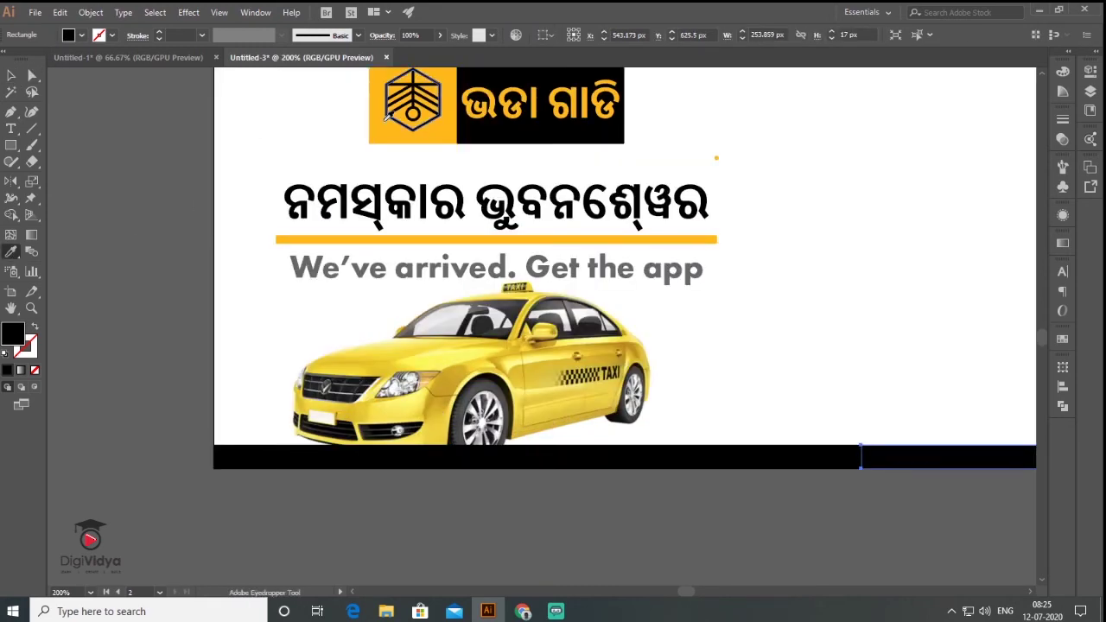
click(410, 99)
click(11, 80)
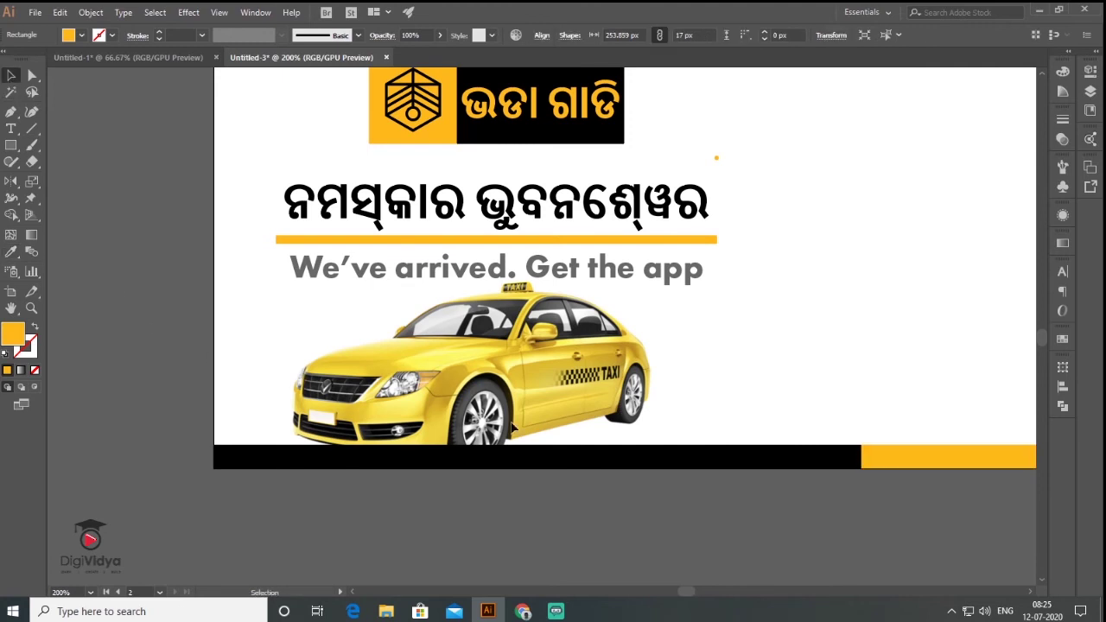
Bring the taxi image in front of the bottom bar
click(474, 388)
right_click(474, 388)
mouse_move(516, 483)
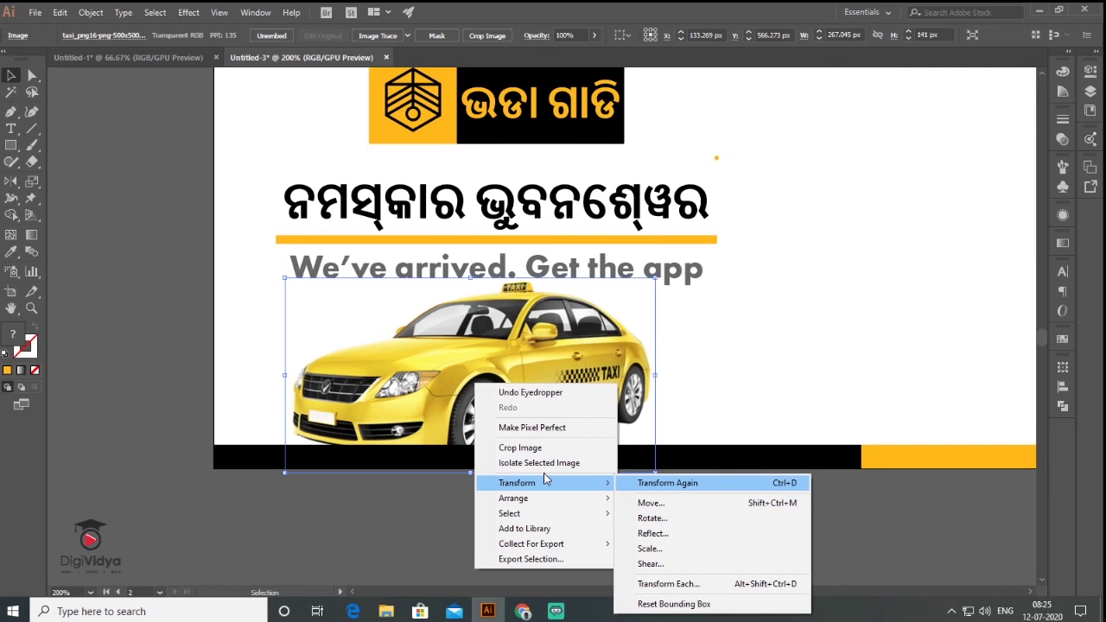
click(645, 499)
Place the temple photo at a larger size and move it toward the banner
click(631, 494)
key(ctrl+minus)
key(ctrl+minus)
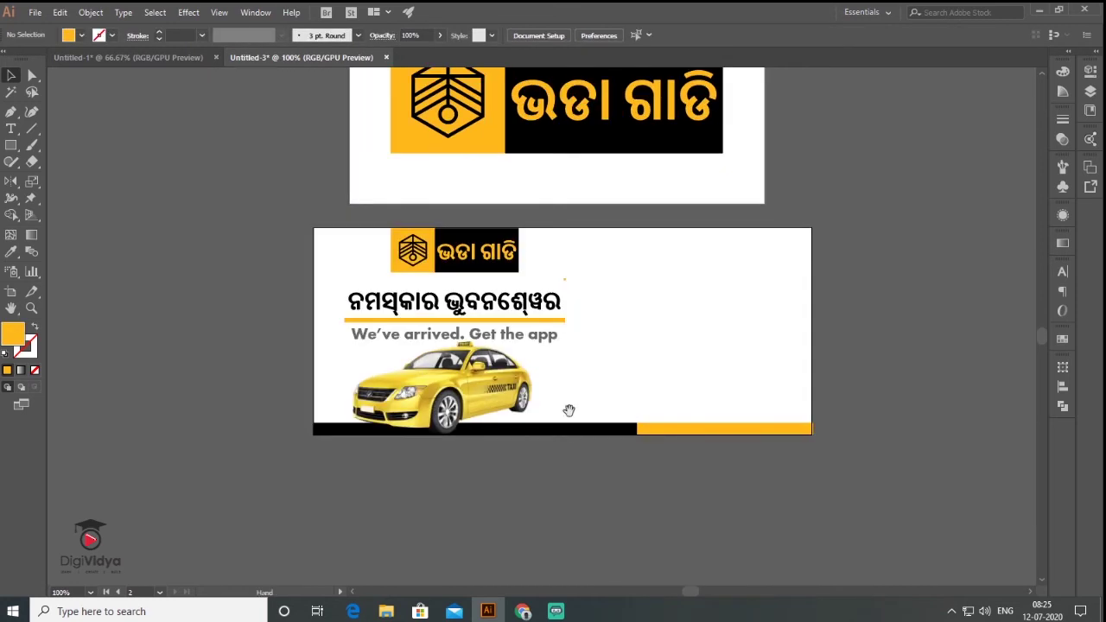
drag(603, 299, 529, 332)
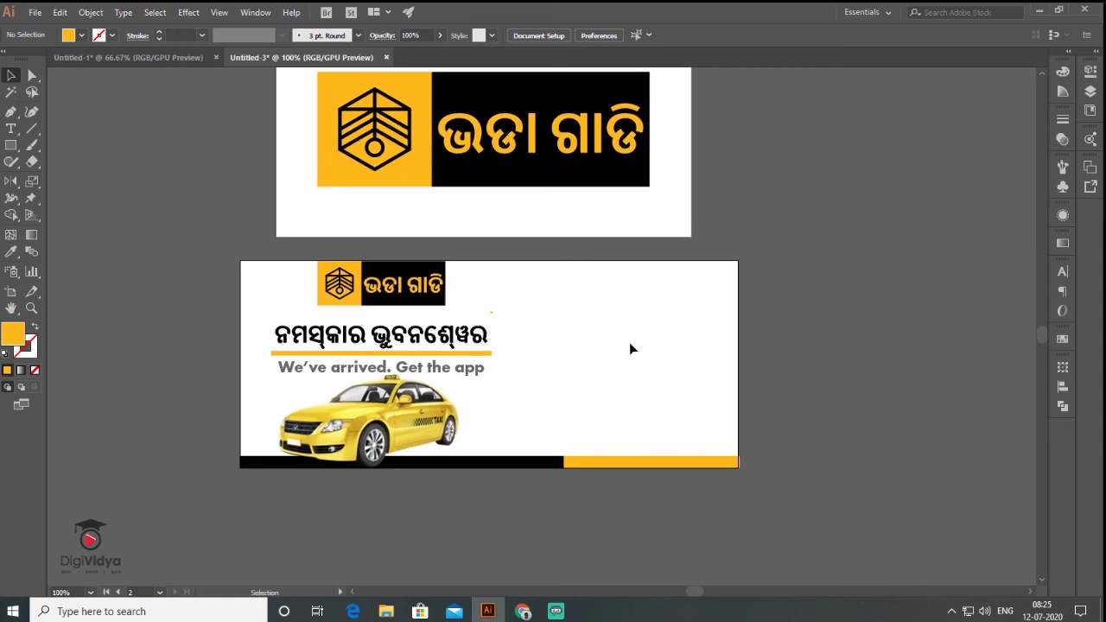
click(35, 12)
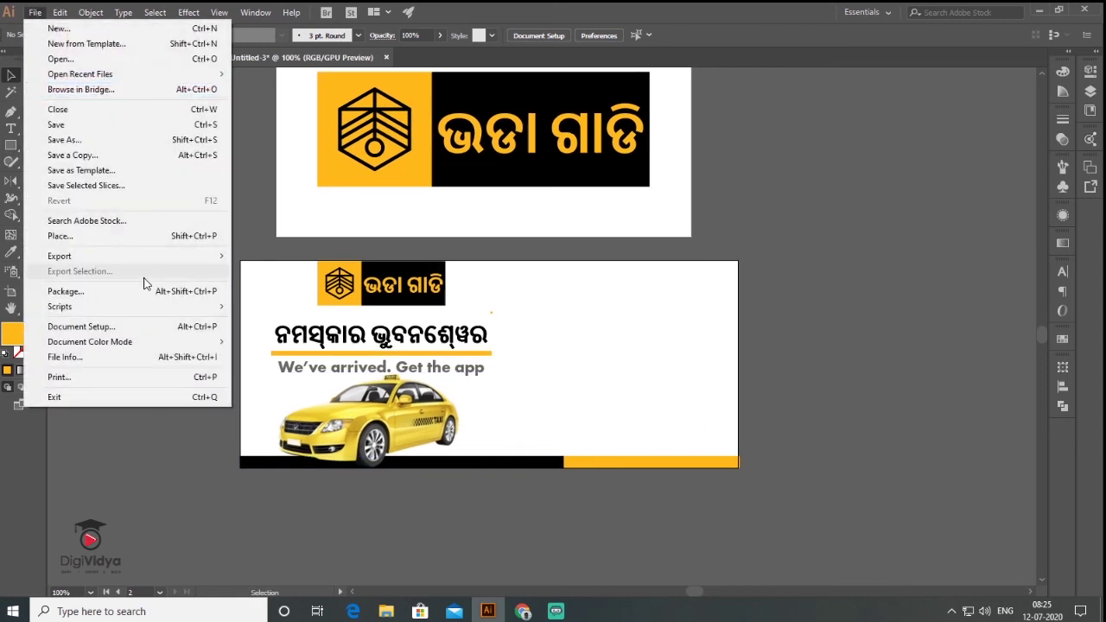
click(126, 235)
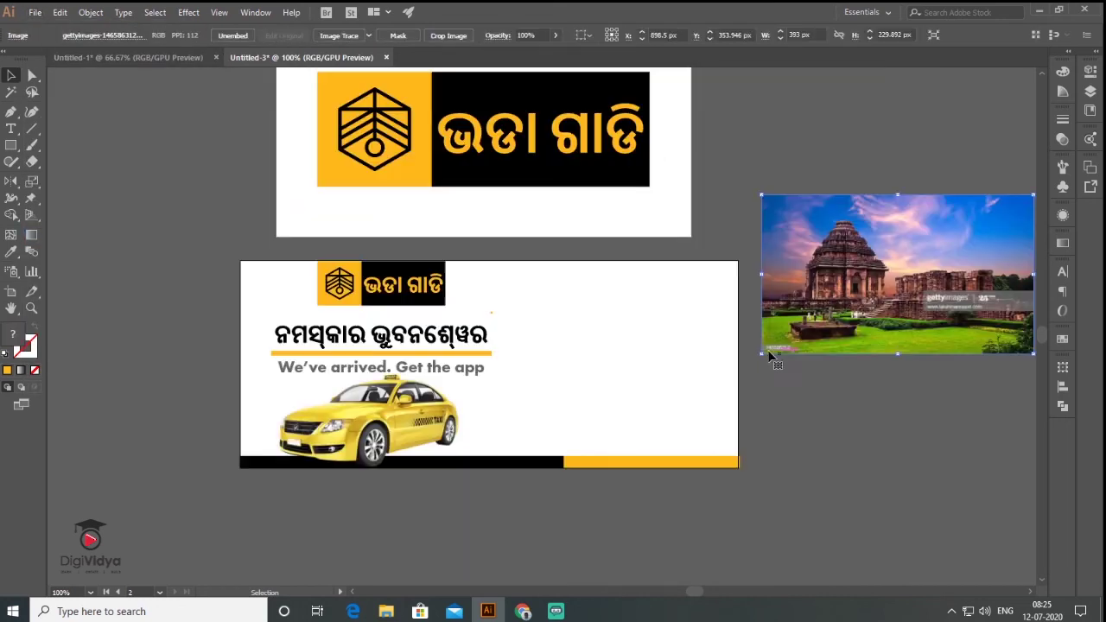
mouse_move(761, 353)
mouse_down()
mouse_move(722, 418)
mouse_move(695, 406)
mouse_up()
mouse_move(870, 301)
mouse_down()
mouse_move(748, 425)
mouse_move(743, 376)
mouse_move(616, 440)
mouse_up()
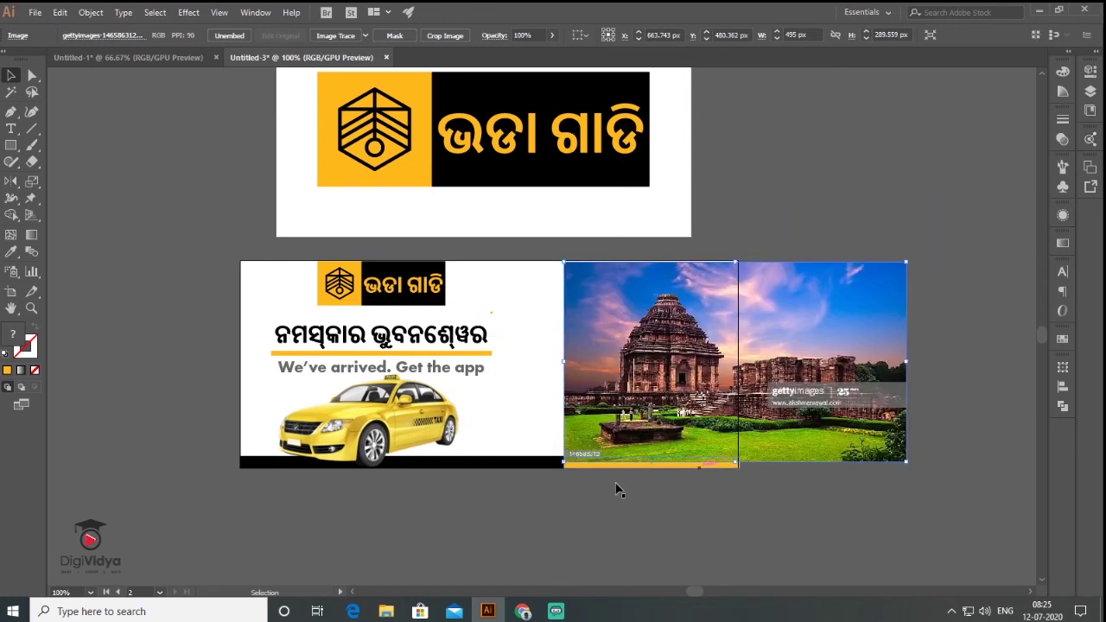
Enlarge the temple photo across the banner's right side and send it behind the orange strip
drag(880, 510, 773, 448)
drag(800, 399, 858, 432)
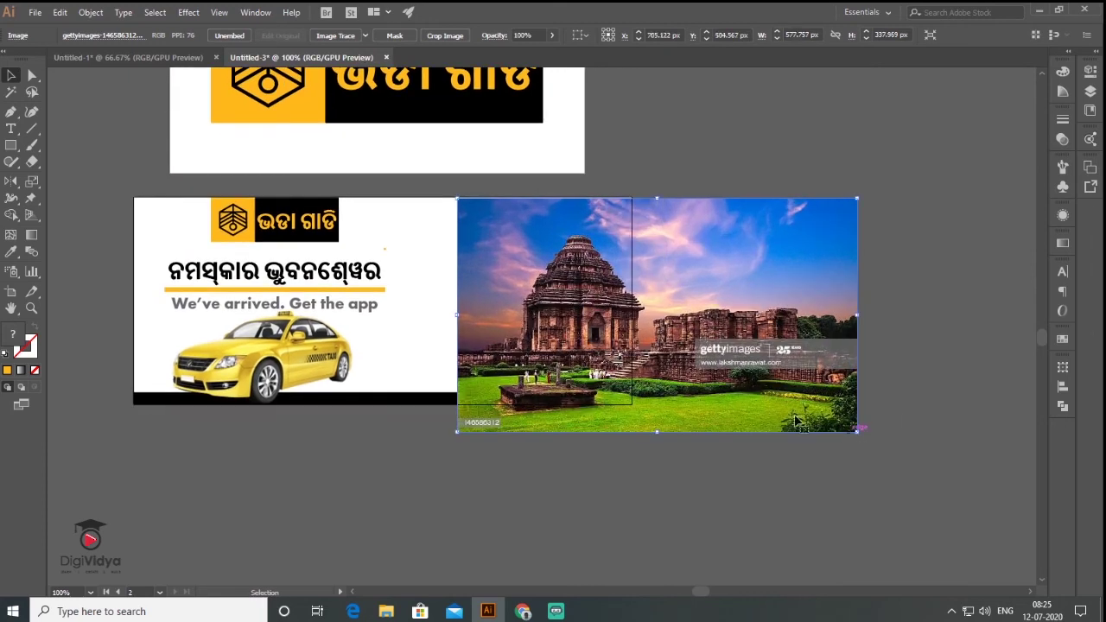
drag(742, 404, 712, 390)
right_click(732, 378)
mouse_move(770, 492)
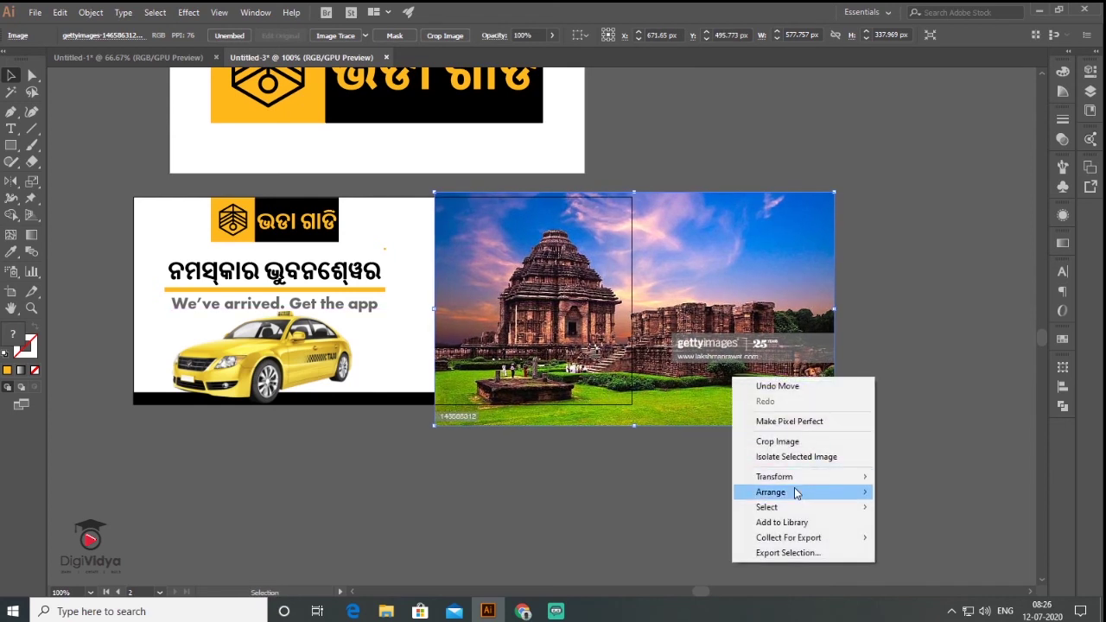
click(919, 538)
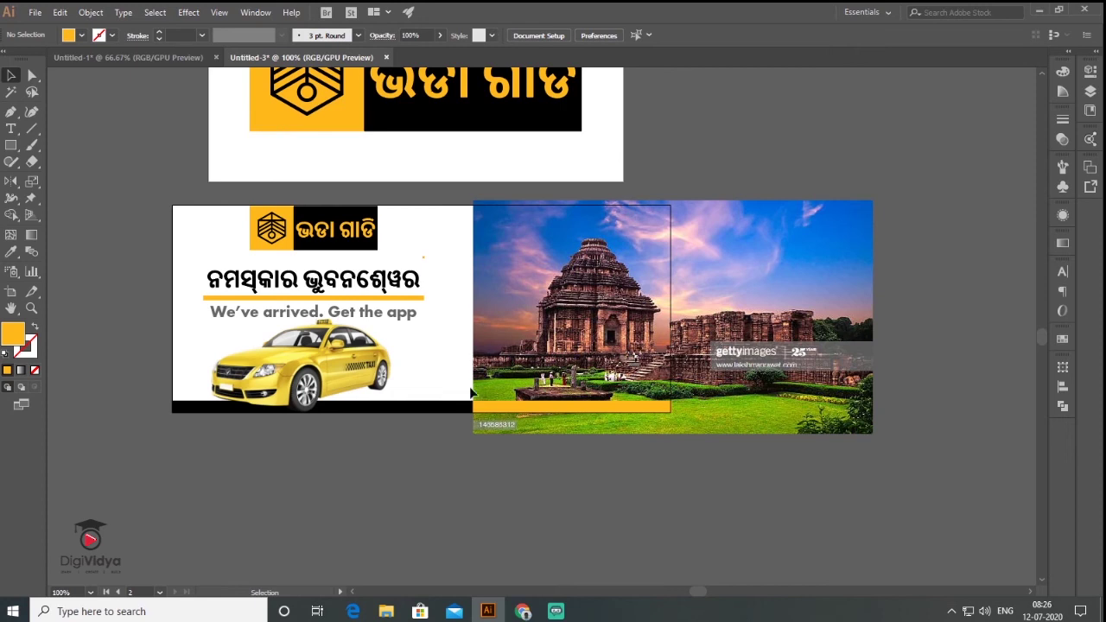
Place the Home_IL phone mockup on the banner, enlarge it, and set the translator language to 'ru'
click(34, 12)
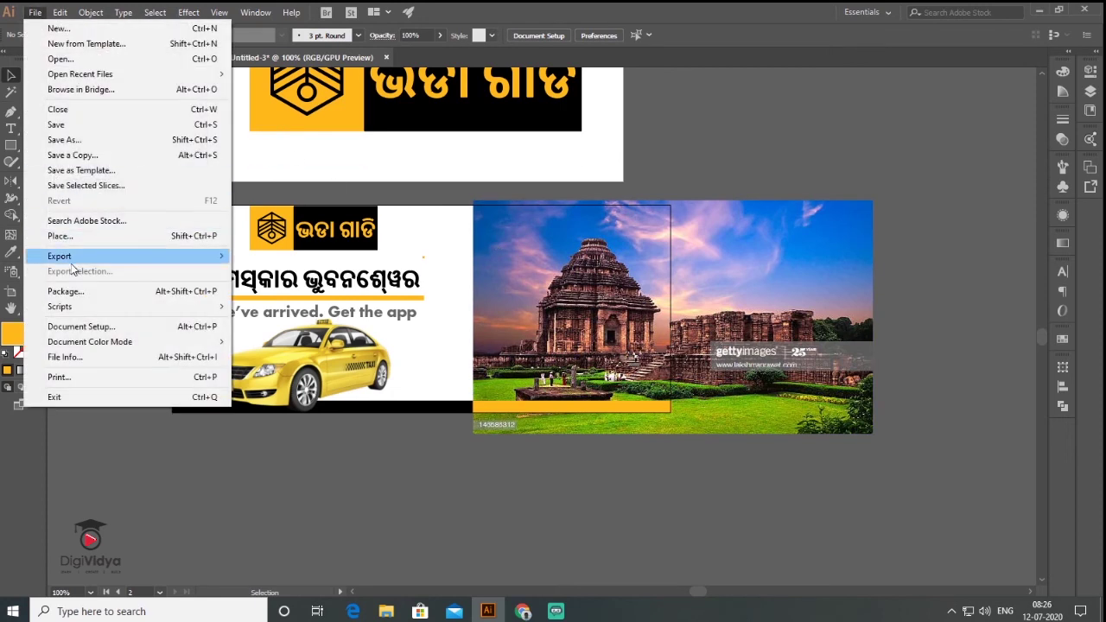
click(86, 241)
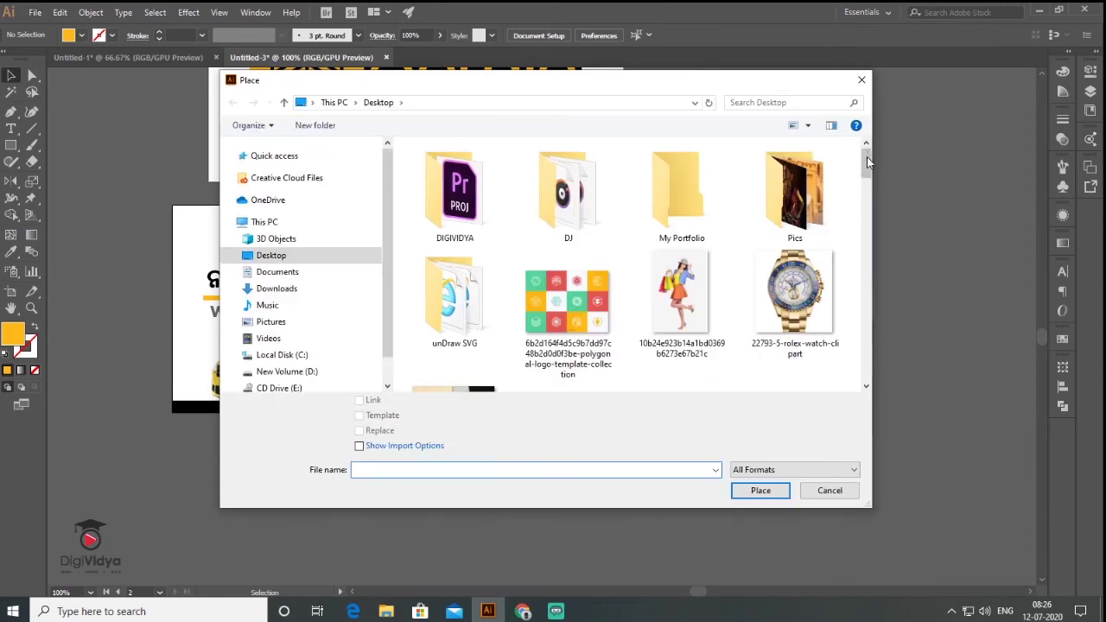
mouse_move(868, 162)
mouse_down()
mouse_move(856, 277)
mouse_move(865, 298)
mouse_up()
click(679, 235)
click(760, 490)
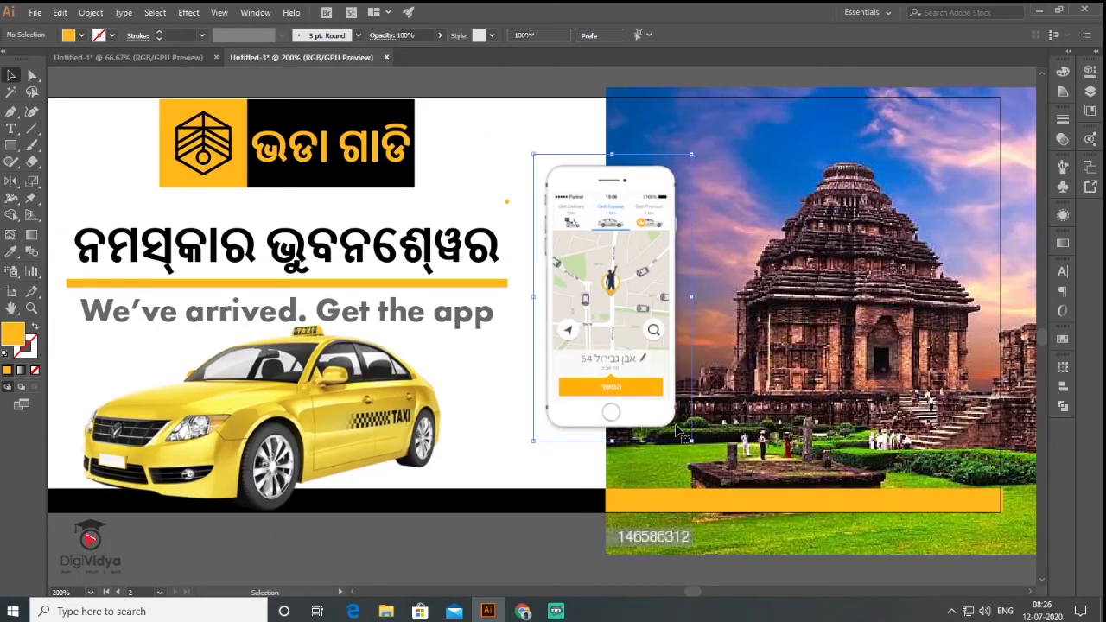
drag(693, 441, 704, 465)
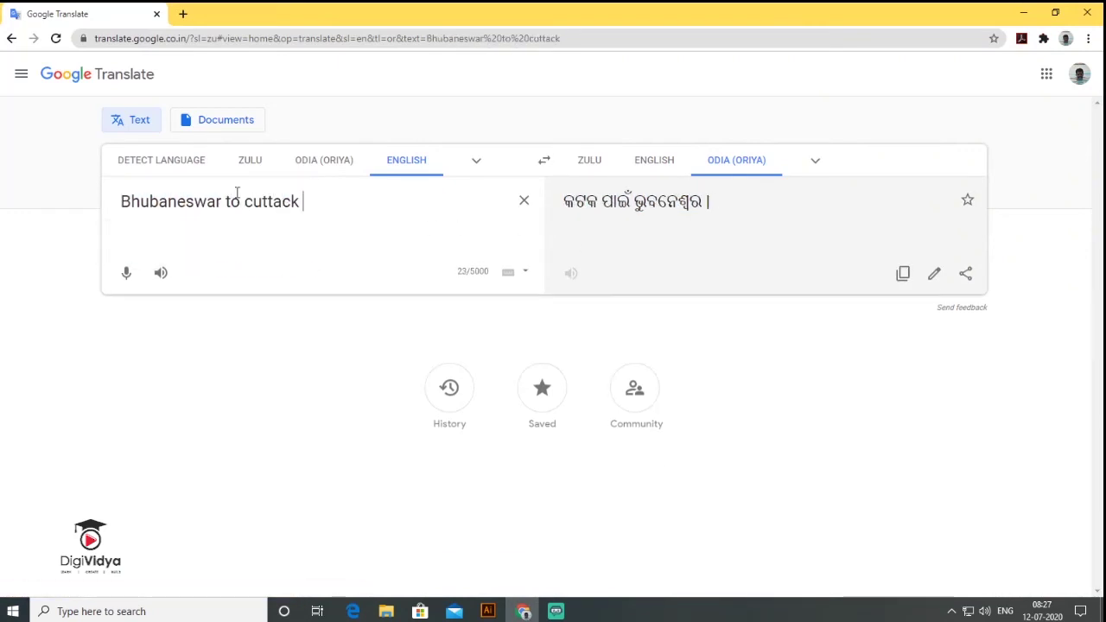
double_click(233, 201)
text(ru)
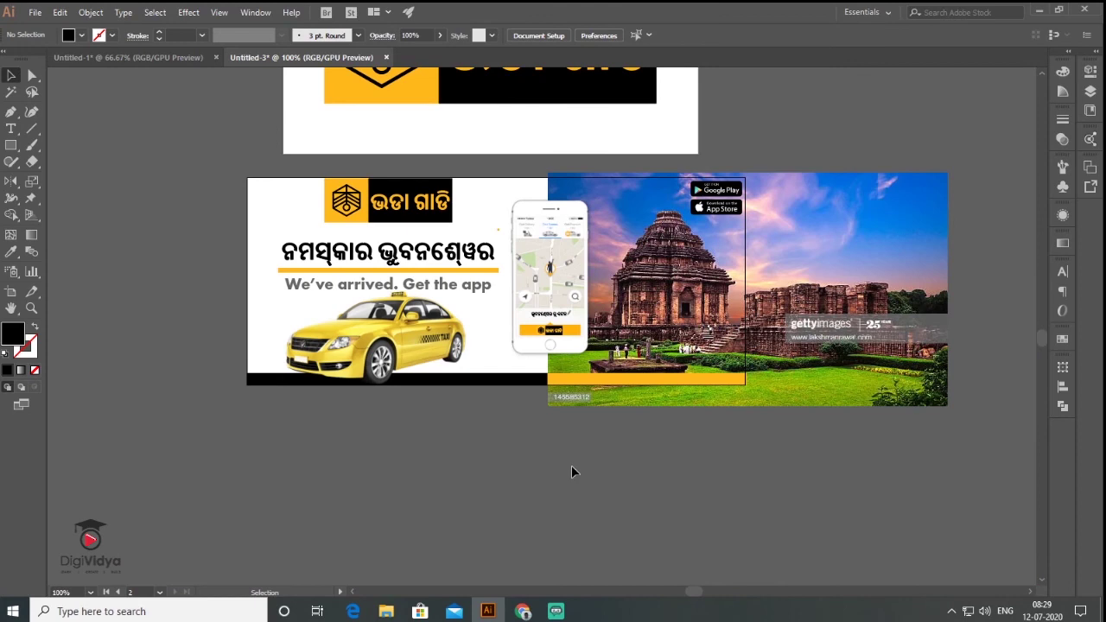
Add a third artboard and size it 500 × 500 px
drag(588, 466, 601, 394)
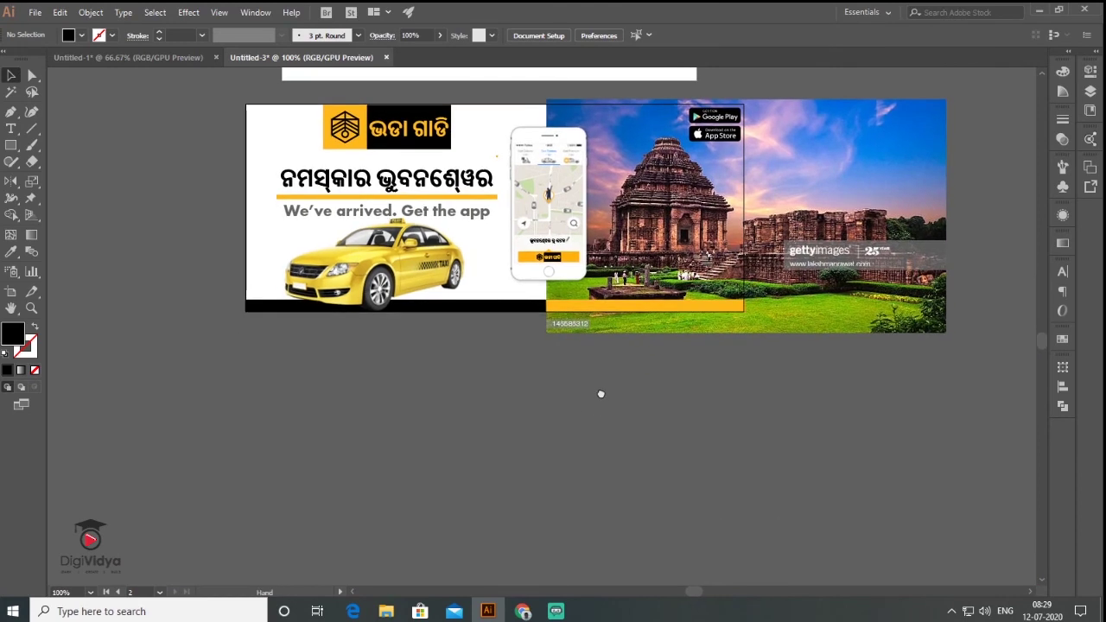
click(1091, 167)
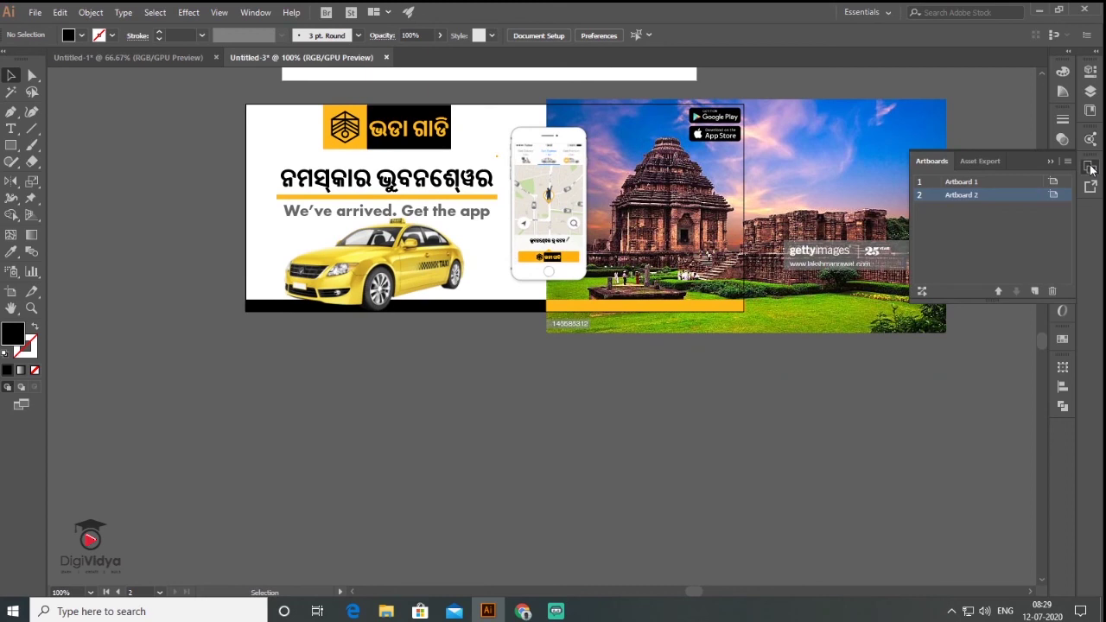
click(1033, 292)
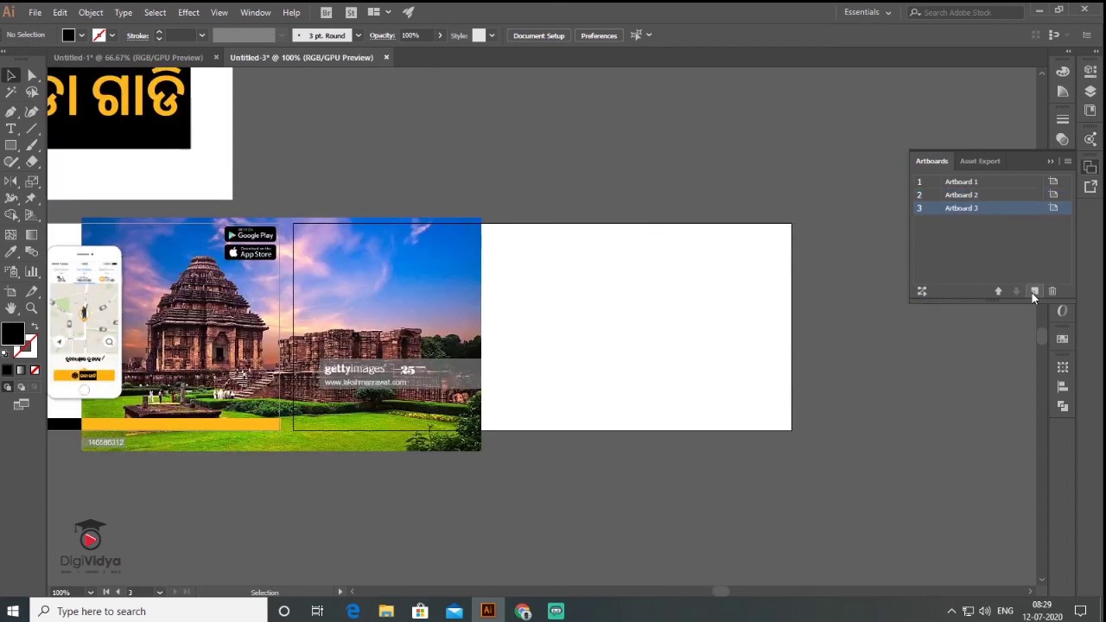
key(shift+o)
double_click(743, 255)
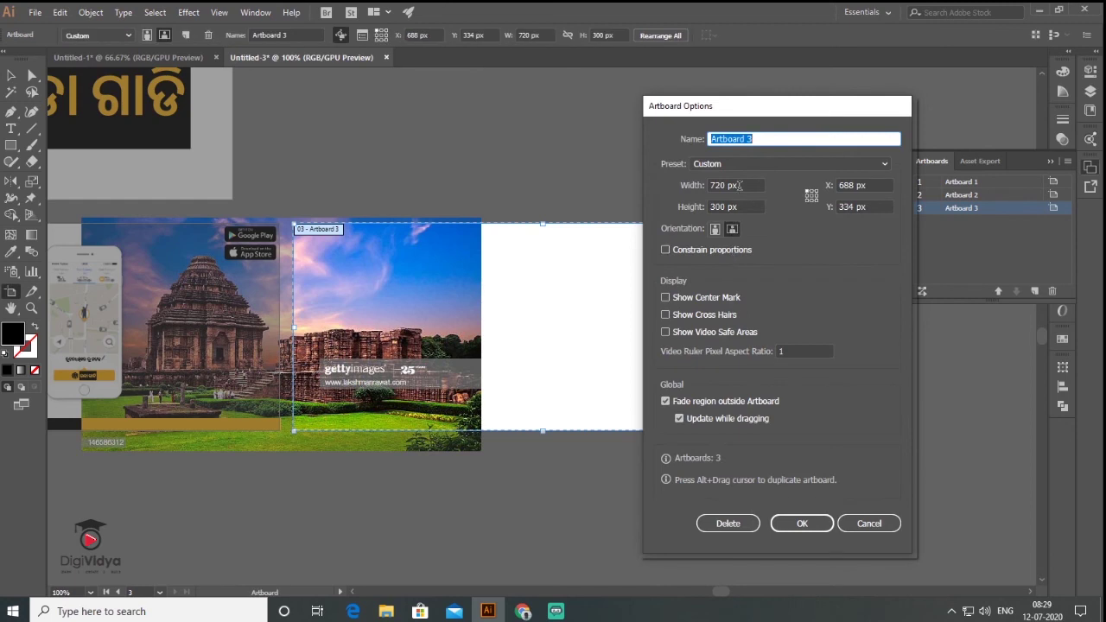
triple_click(746, 185)
text(500)
triple_click(747, 206)
text(50)
key(Return)
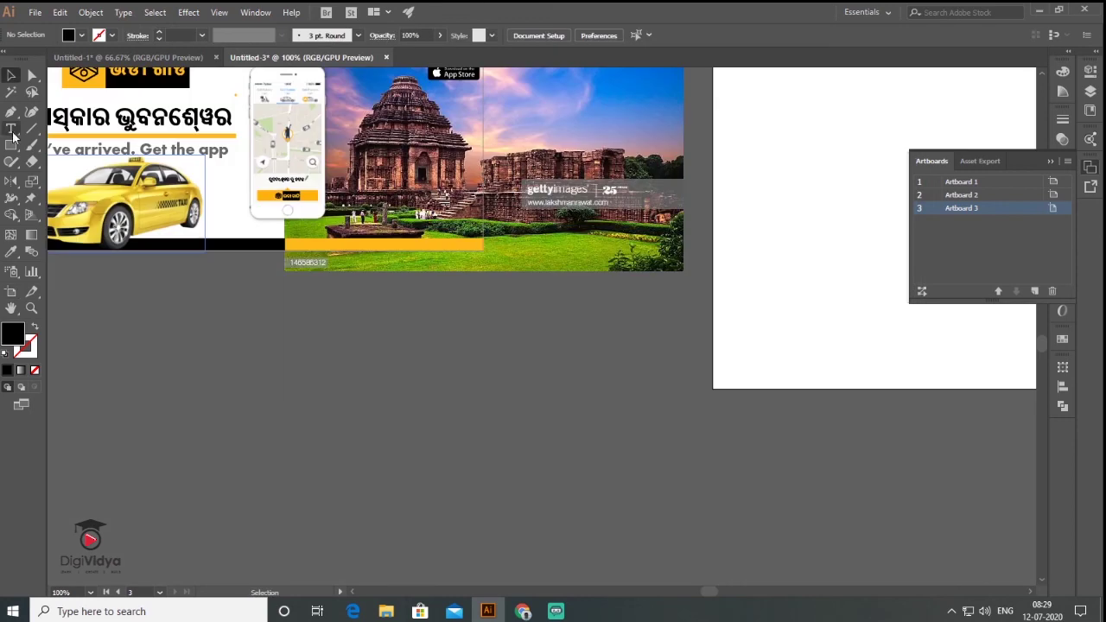
Move Artboard 3 so it sits directly below the banner
click(11, 291)
drag(804, 217, 178, 454)
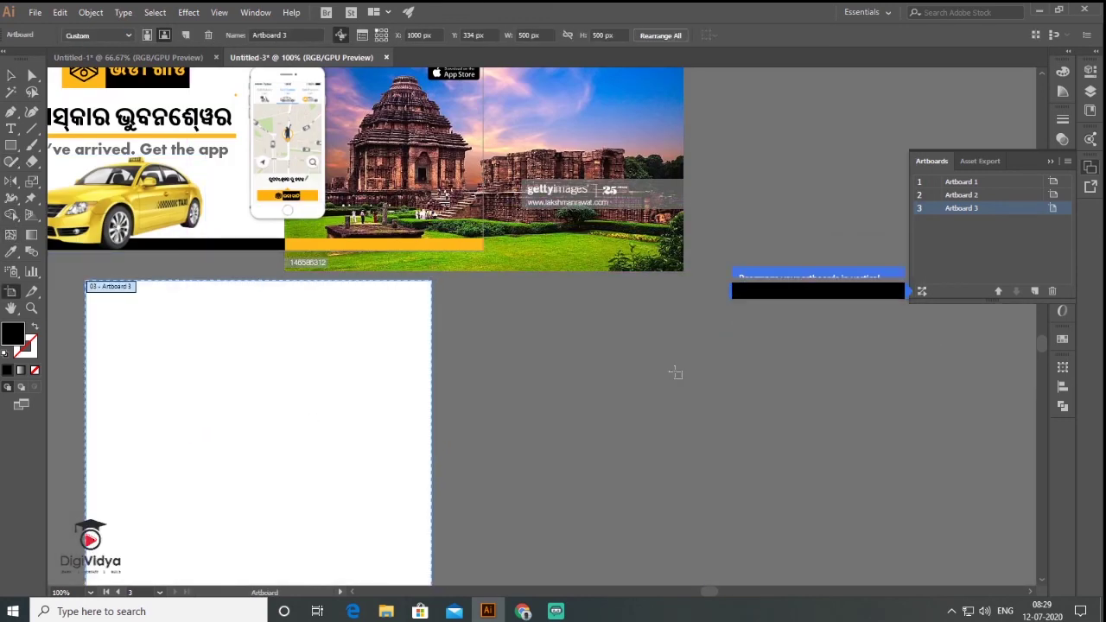
key(ctrl+alt+0)
drag(472, 403, 416, 405)
key(Escape)
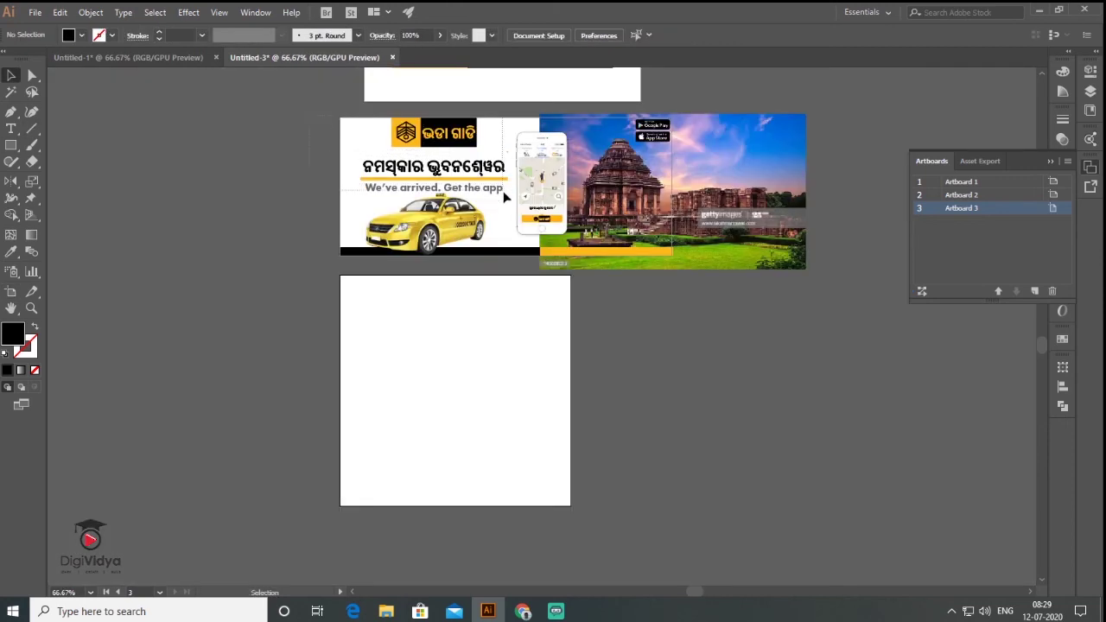
Copy the logo and headlines, the taxi, and the bottom bar onto the square artboard
click(444, 161)
drag(452, 135, 475, 294)
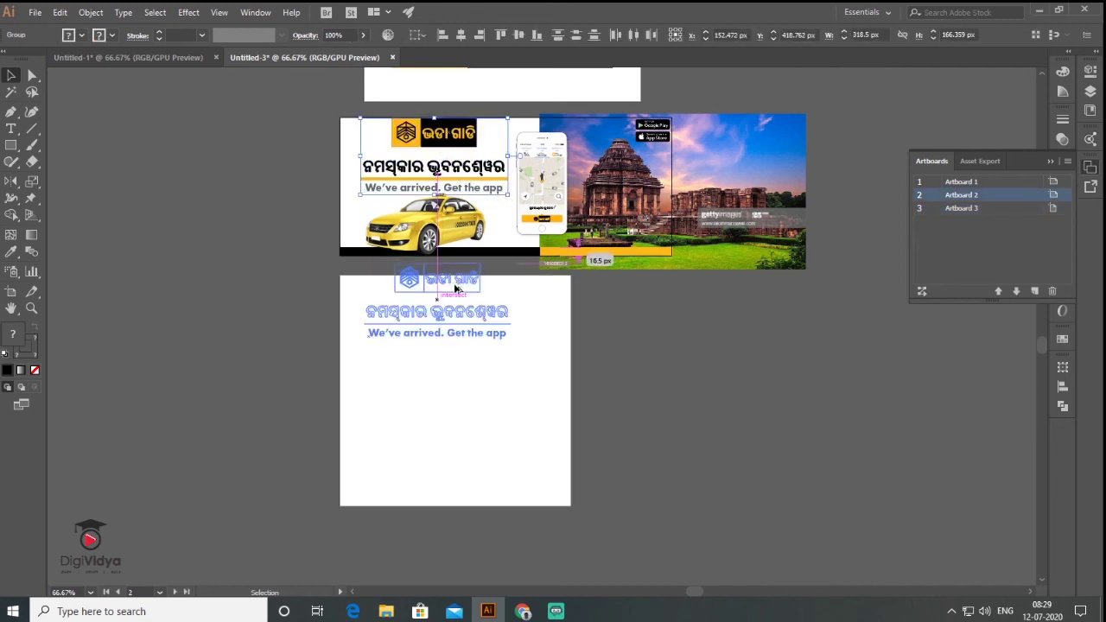
drag(475, 220, 357, 383)
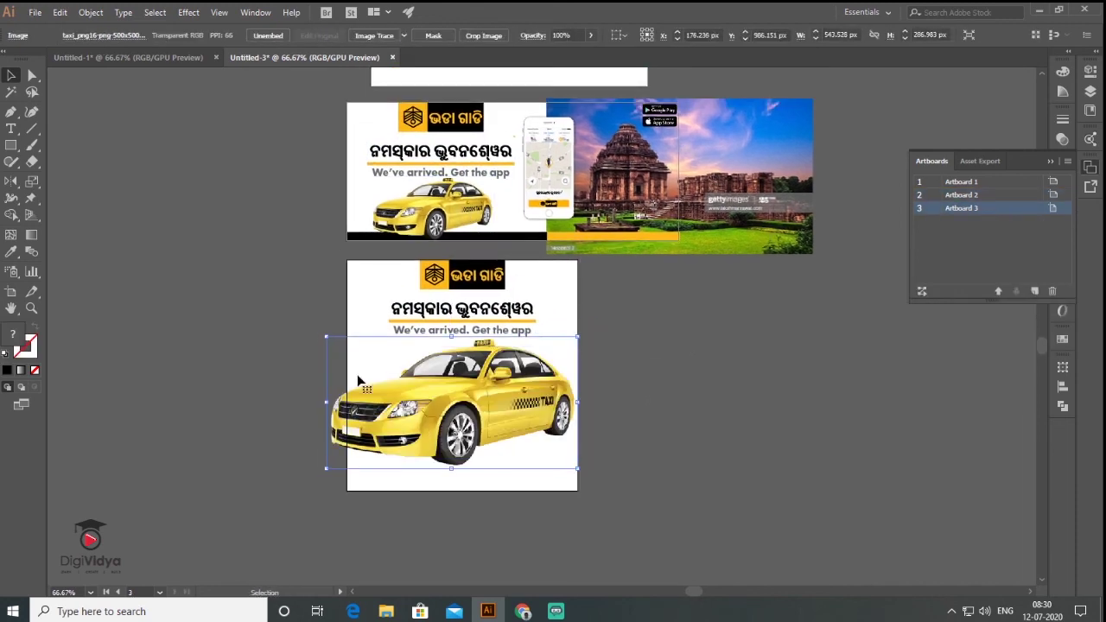
scroll(357, 383, up, 1)
mouse_move(673, 106)
mouse_down()
mouse_move(679, 482)
mouse_move(666, 481)
mouse_up()
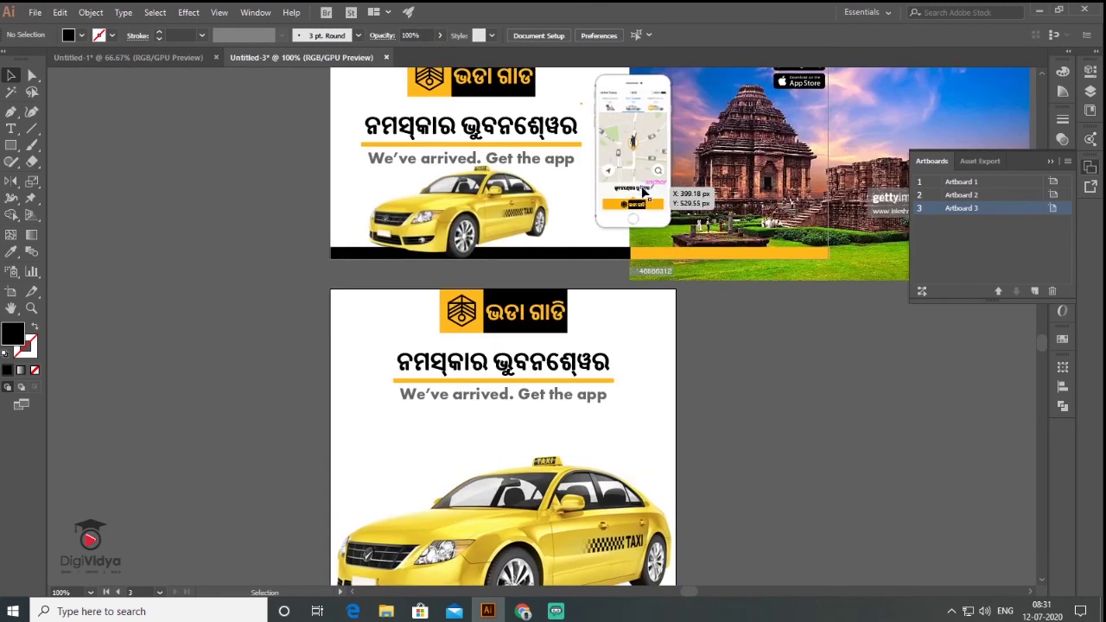
Copy the phone mockup down to the square artboard and check the placed elements
drag(724, 321, 685, 457)
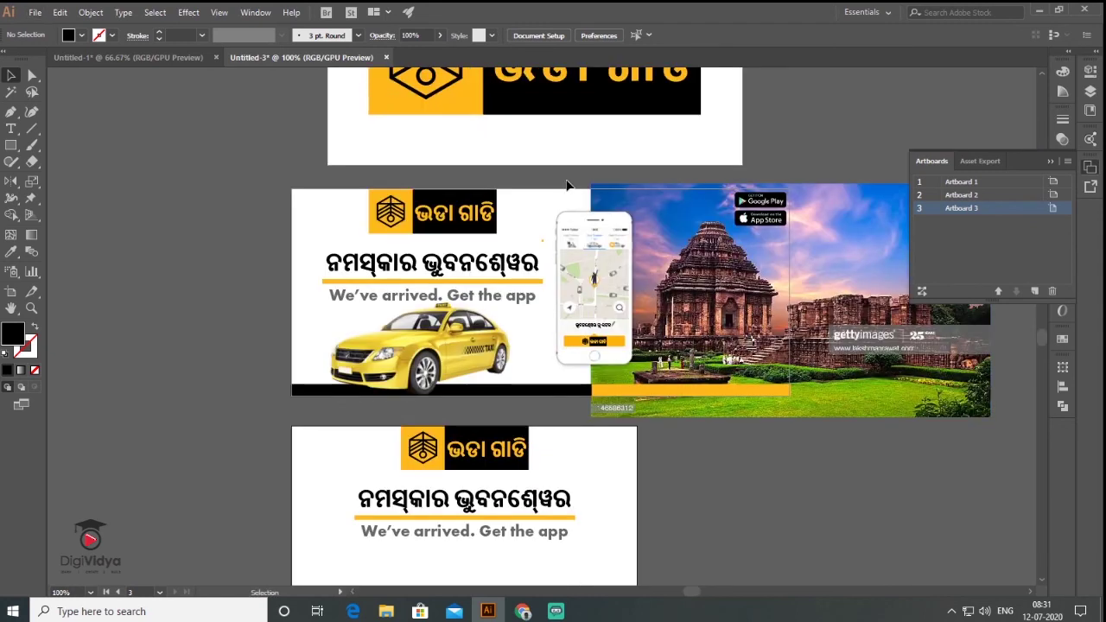
mouse_move(590, 345)
mouse_down()
mouse_move(608, 349)
mouse_move(609, 439)
mouse_up()
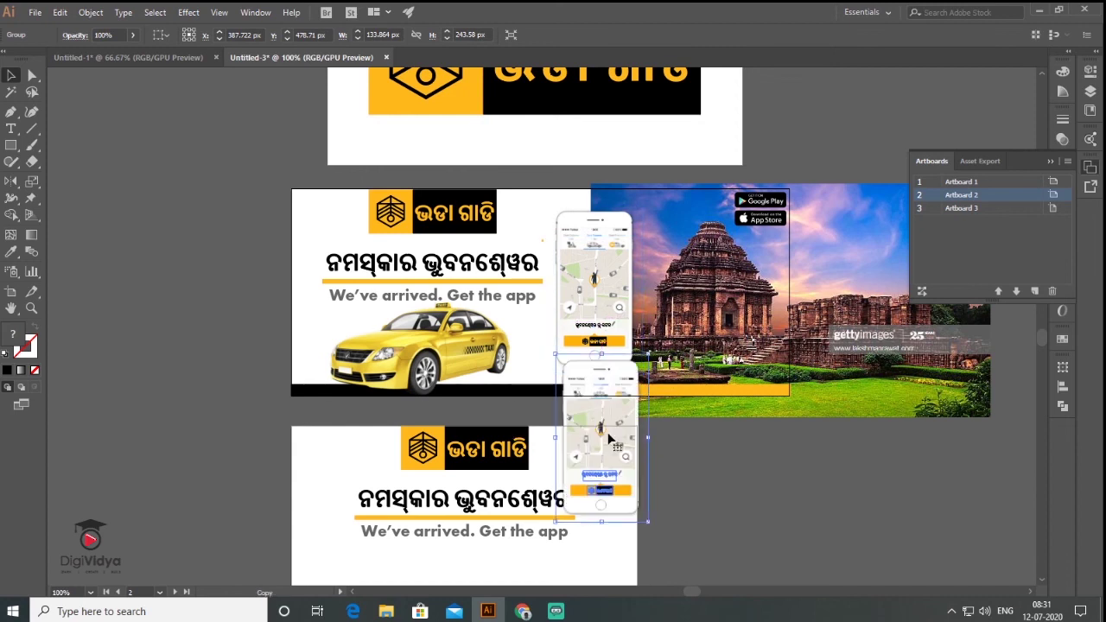
right_click(610, 439)
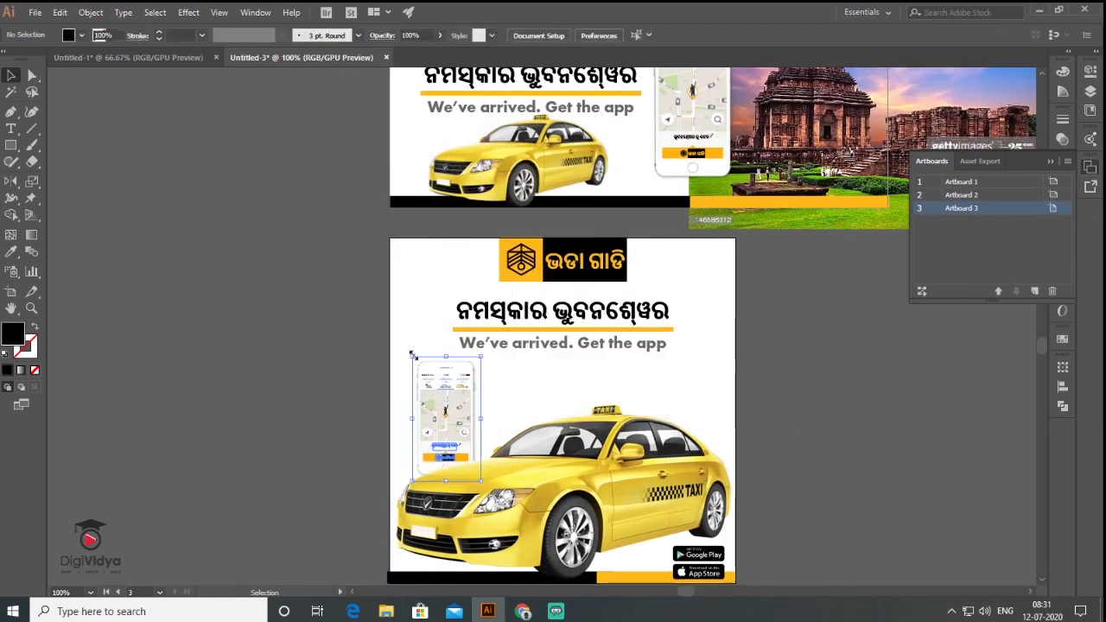
click(282, 368)
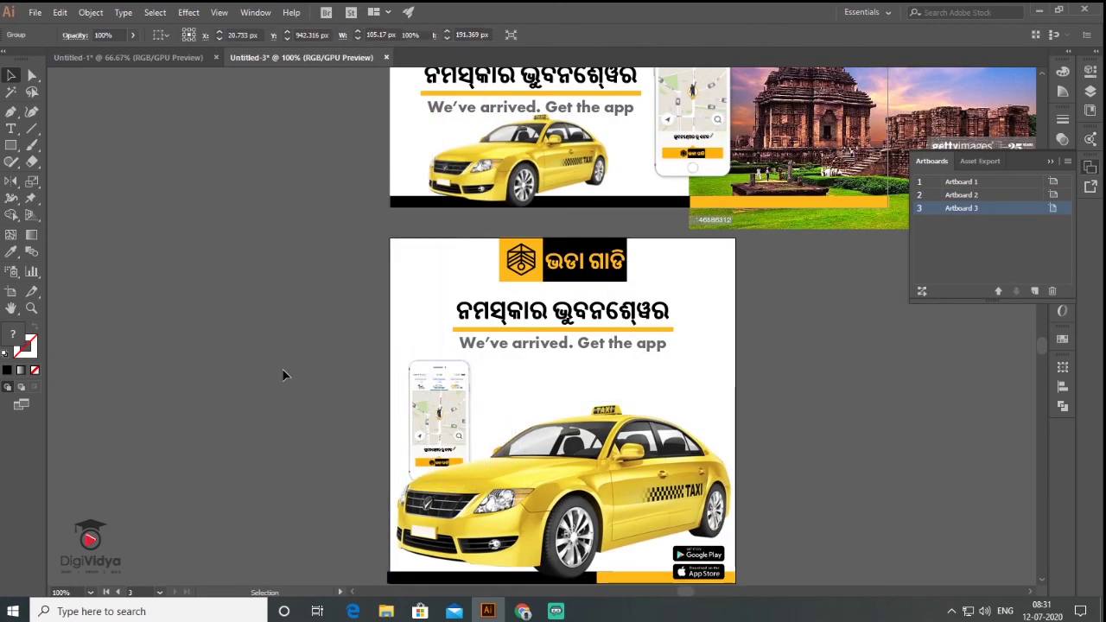
click(443, 387)
mouse_move(403, 226)
mouse_down()
mouse_move(720, 387)
mouse_move(662, 375)
mouse_move(649, 429)
mouse_up()
click(798, 389)
key(ctrl+minus)
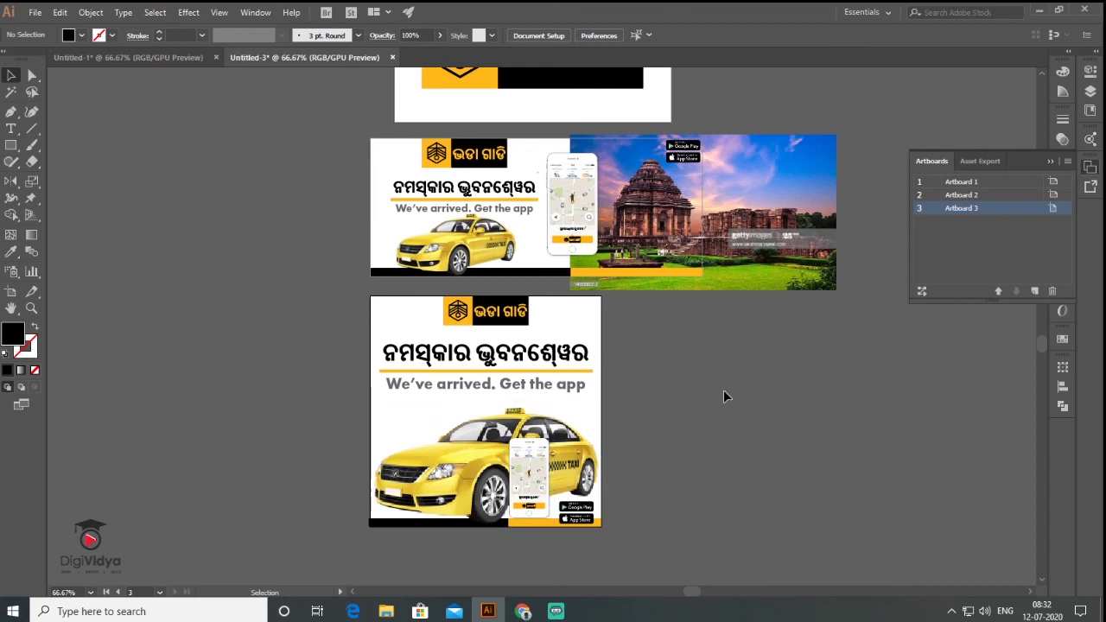
scroll(688, 401, up, 3)
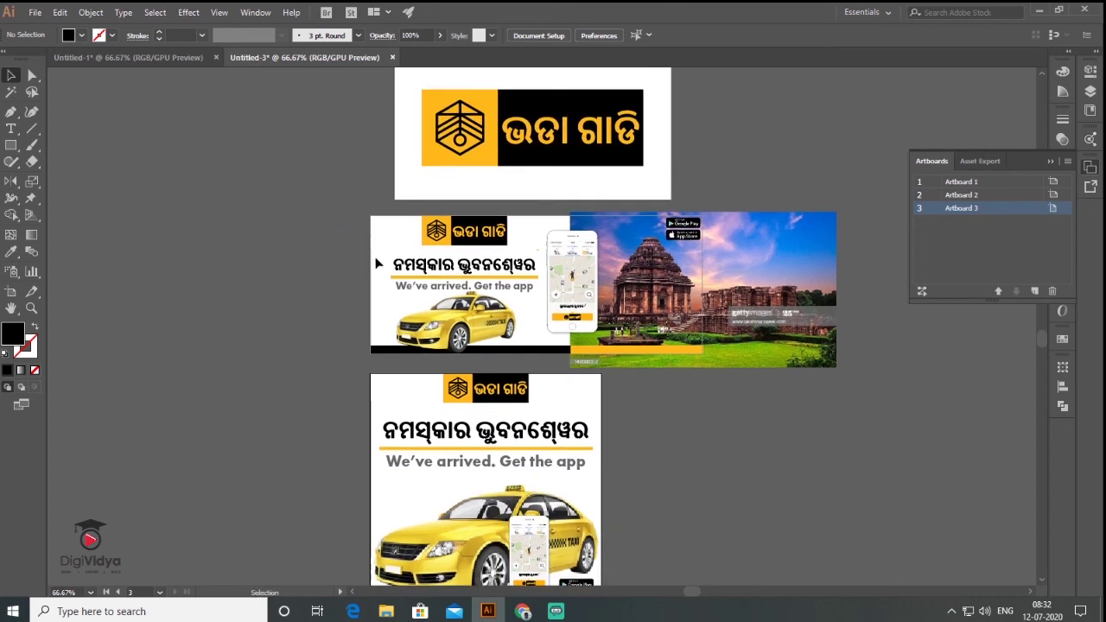
drag(706, 138, 707, 201)
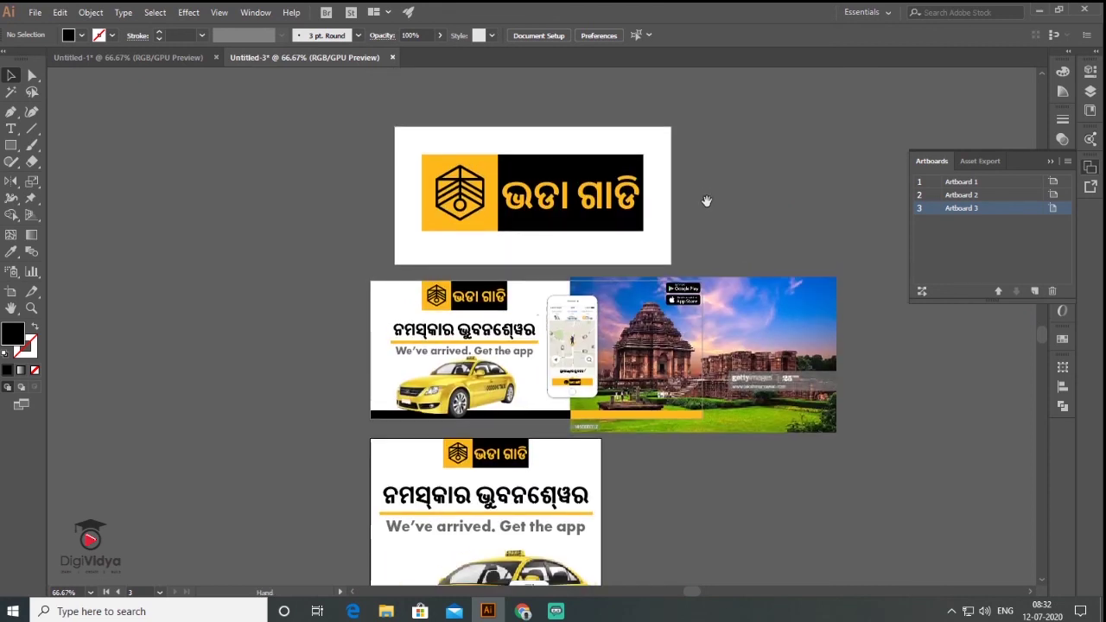
scroll(536, 206, up, 1)
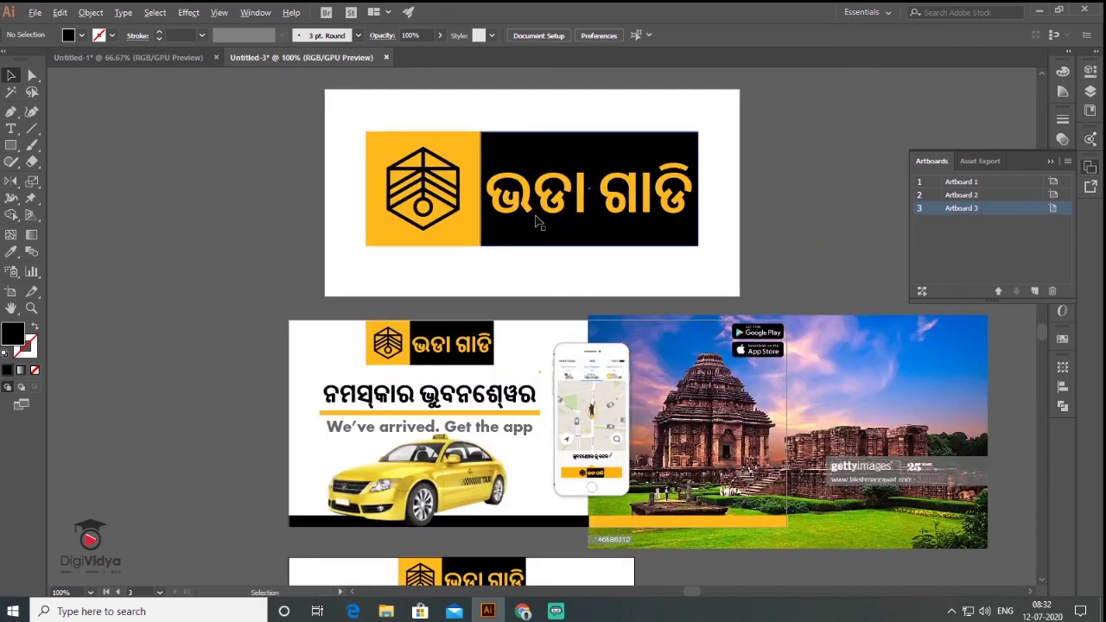
drag(535, 223, 554, 158)
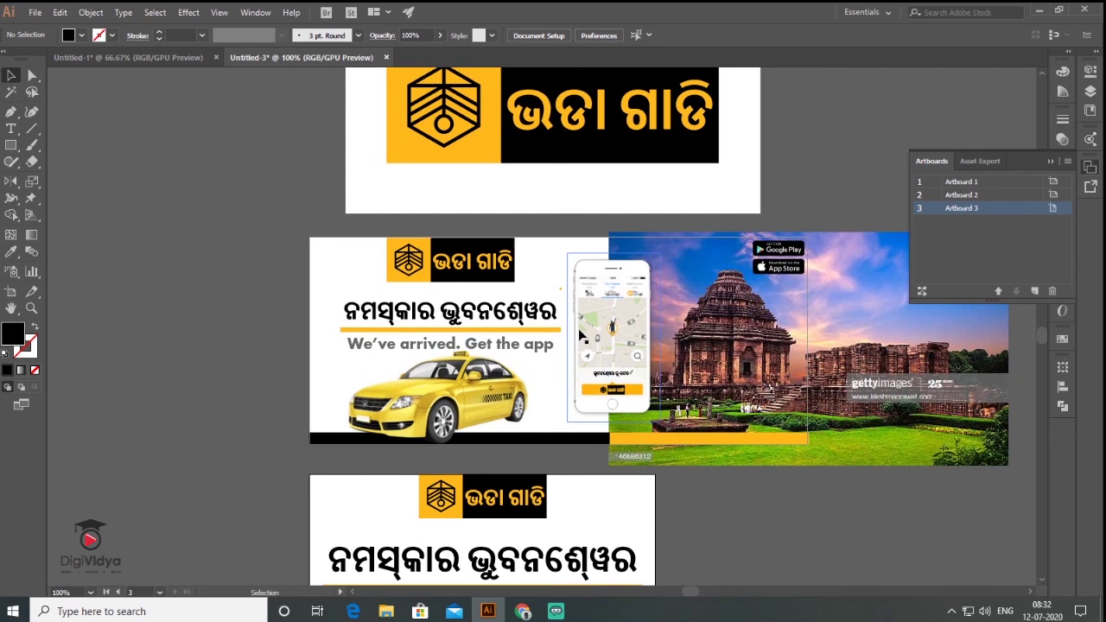
scroll(564, 339, down, 1)
drag(711, 484, 710, 453)
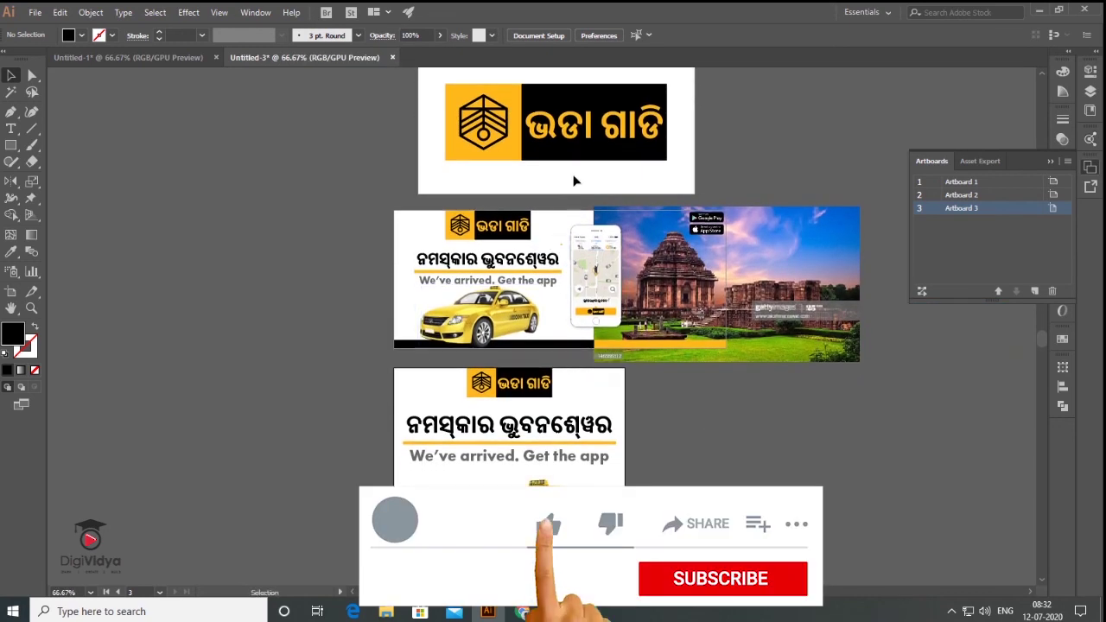
scroll(575, 178, up, 3)
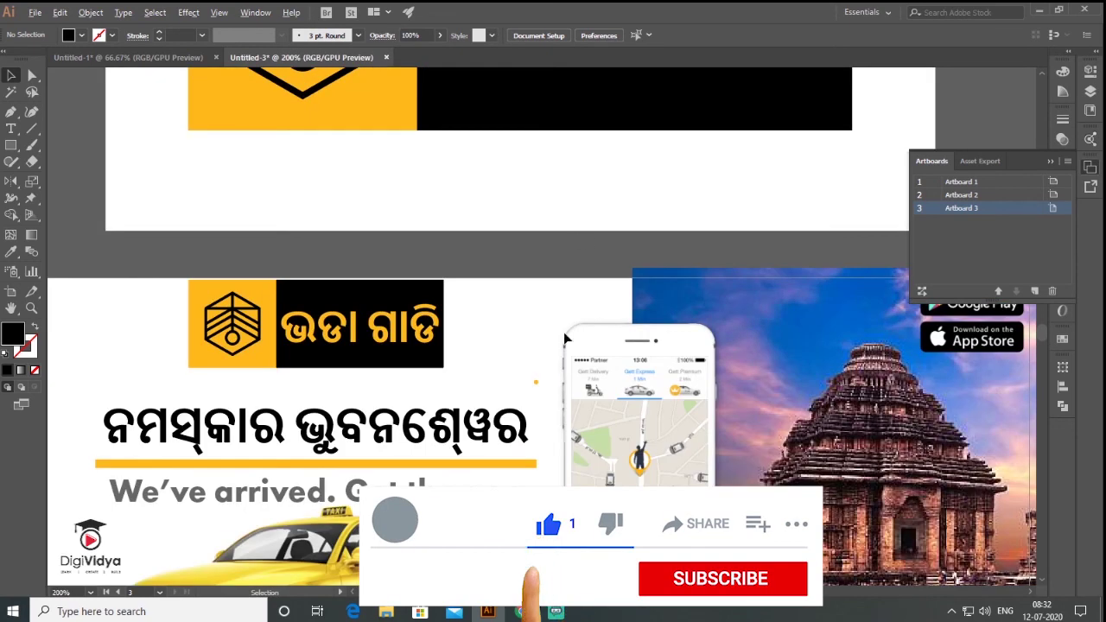
scroll(605, 484, down, 5)
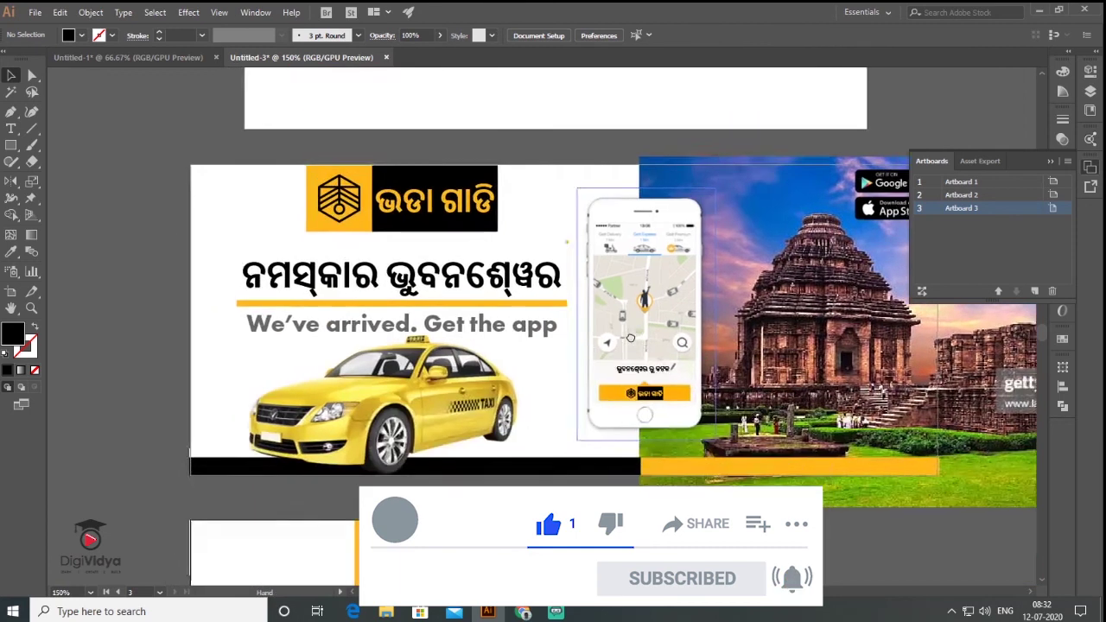
scroll(748, 475, down, 3)
scroll(748, 475, down, 3)
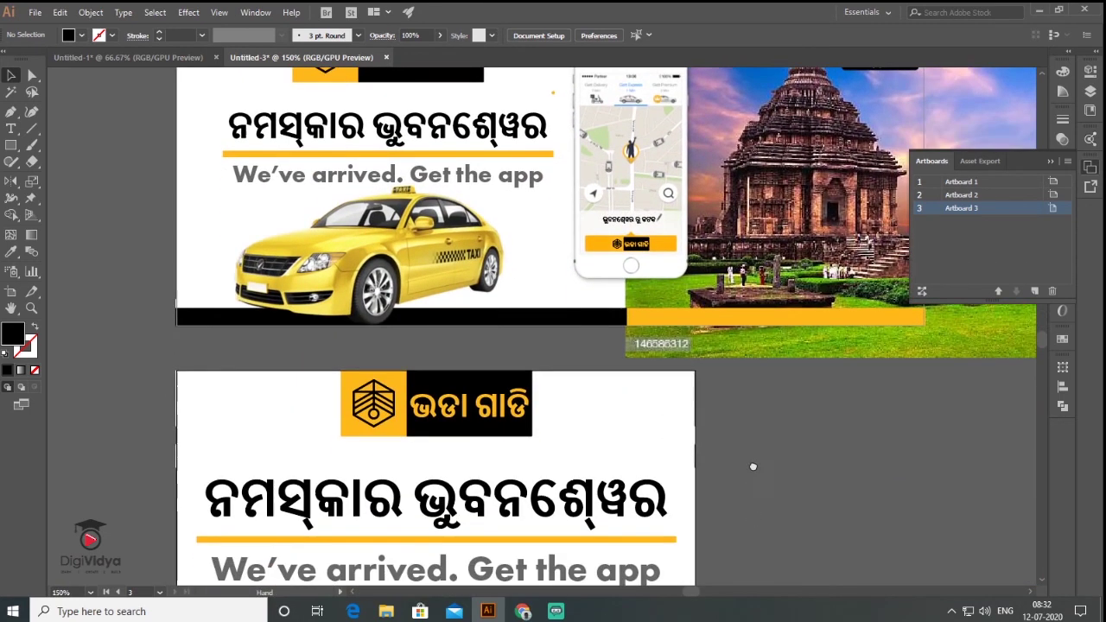
scroll(773, 479, down, 3)
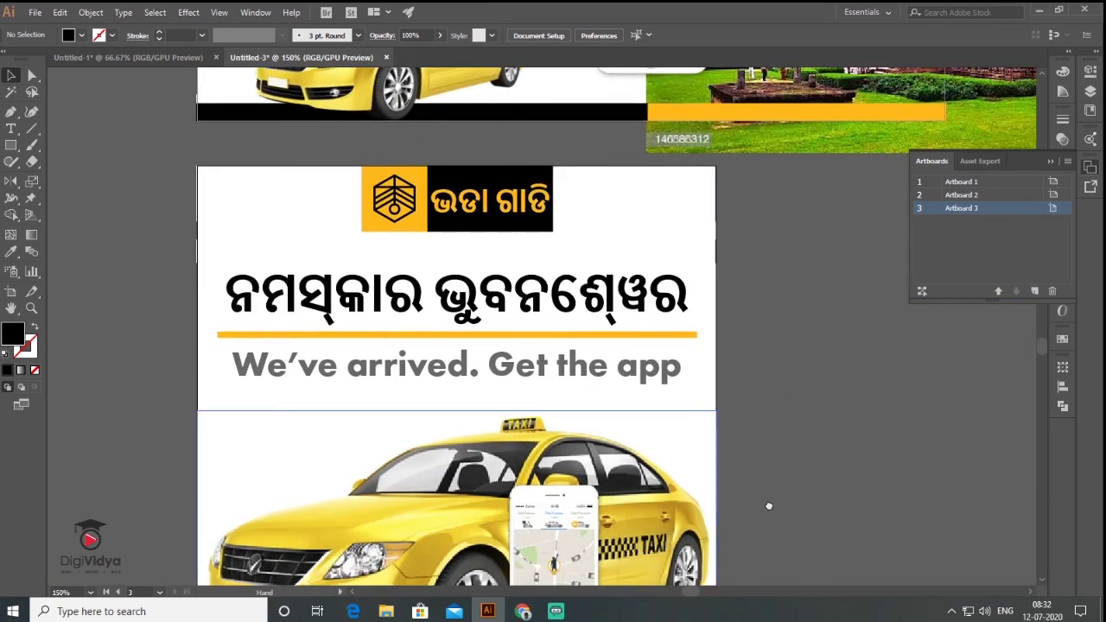
scroll(769, 504, down, 2)
drag(775, 523, 790, 395)
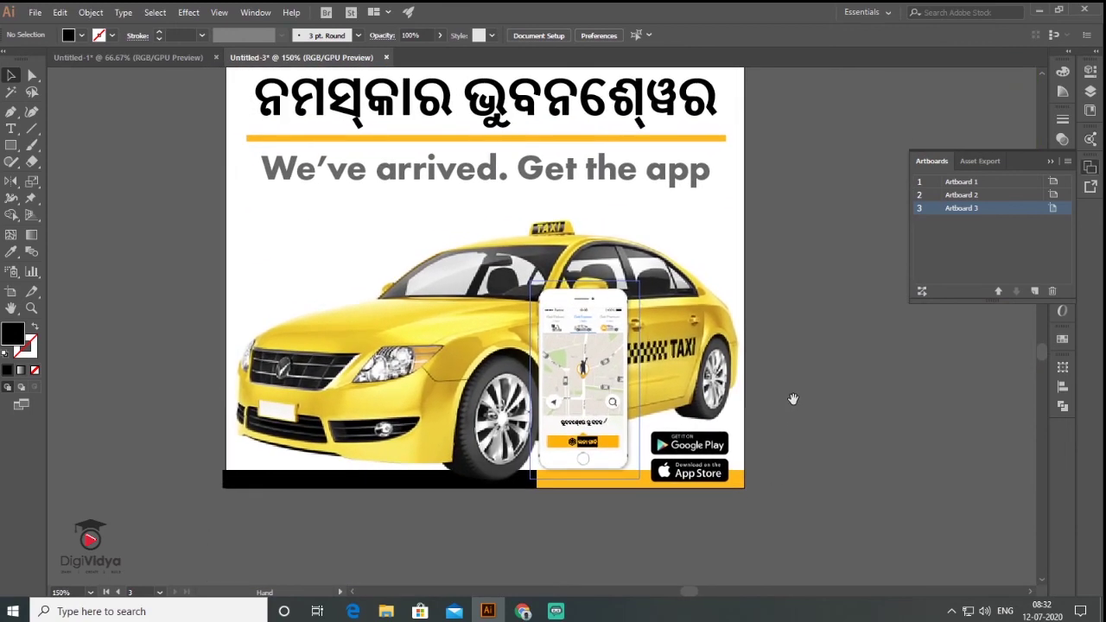
scroll(785, 285, up, 3)
scroll(794, 314, up, 2)
scroll(793, 432, up, 4)
scroll(779, 477, up, 2)
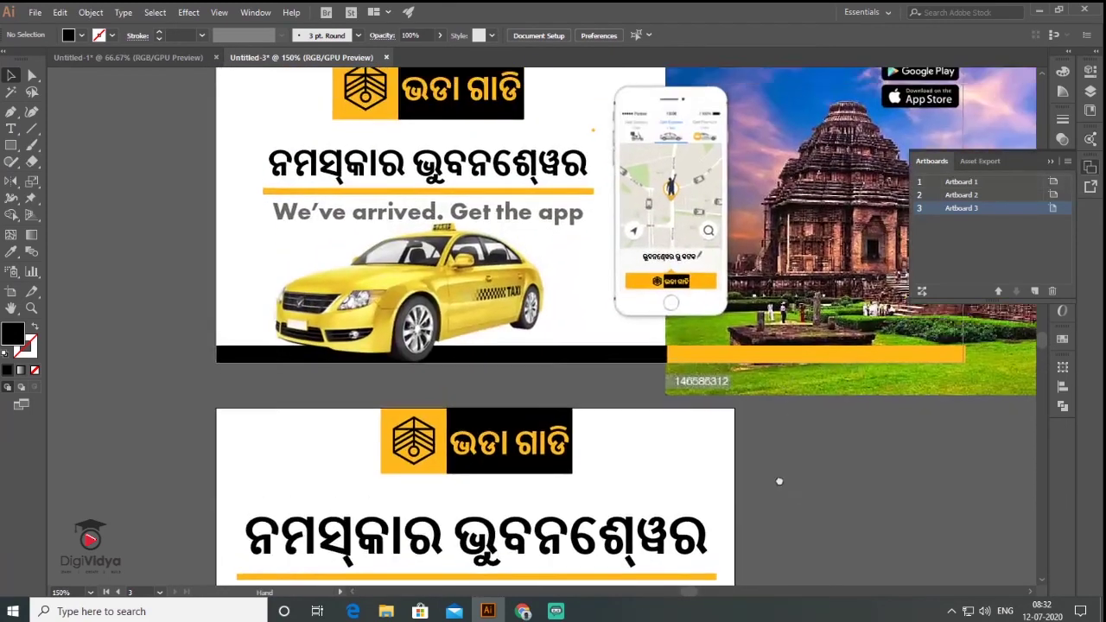